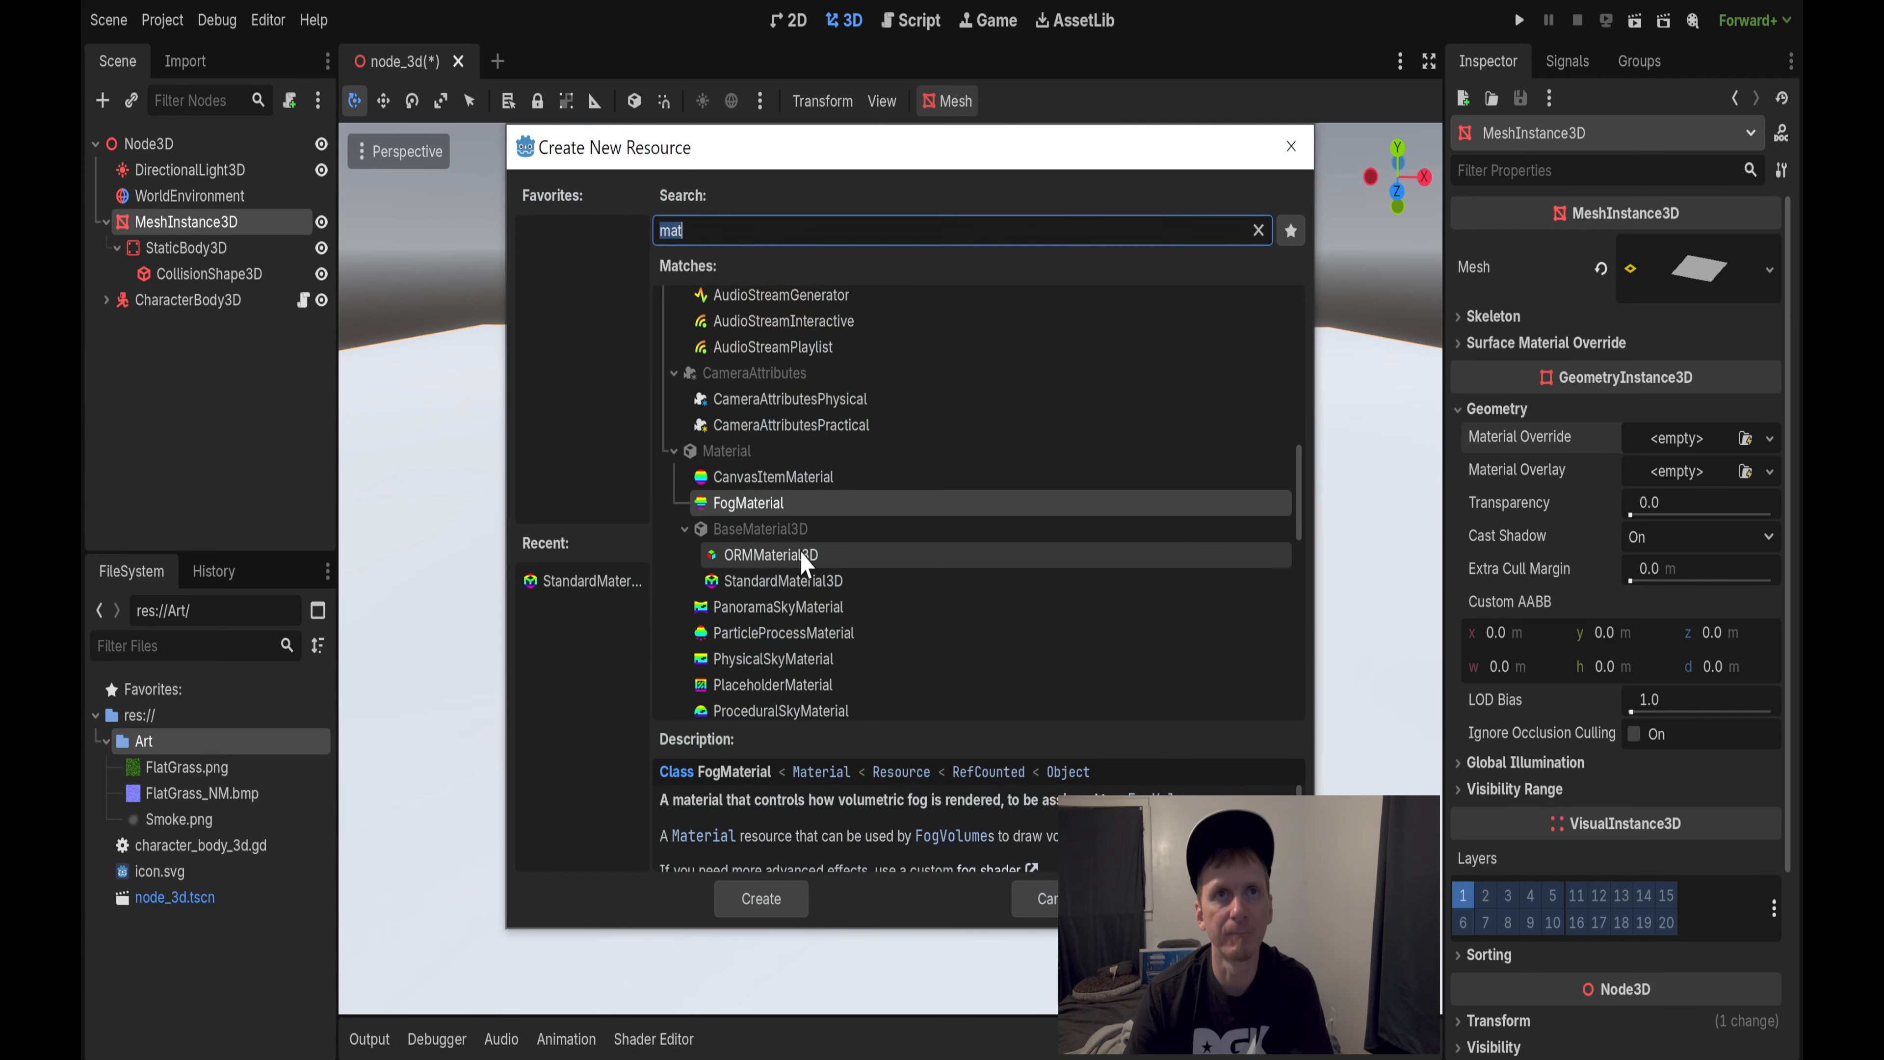
Step: Create a StandardMaterial3D resource and save it in the Art folder as new_standard_material_3d.tres
left_click(780, 583)
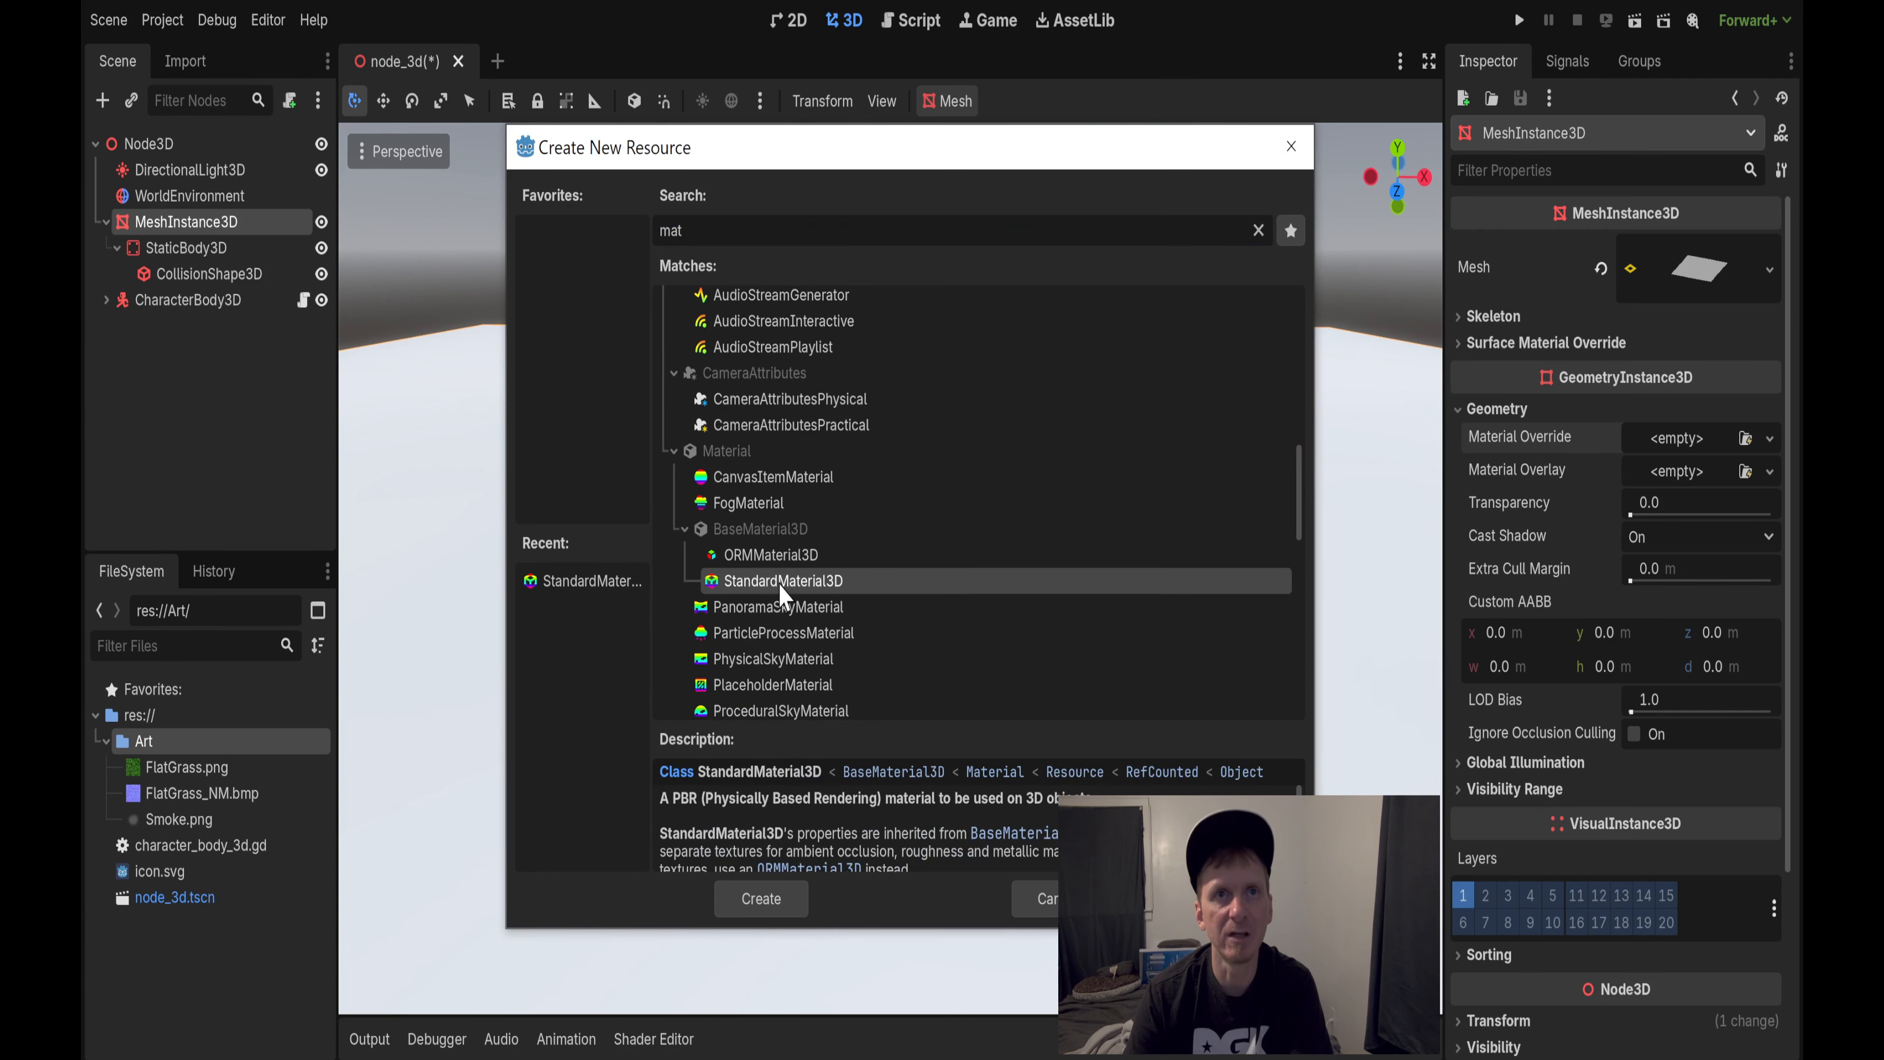
double_click(816, 583)
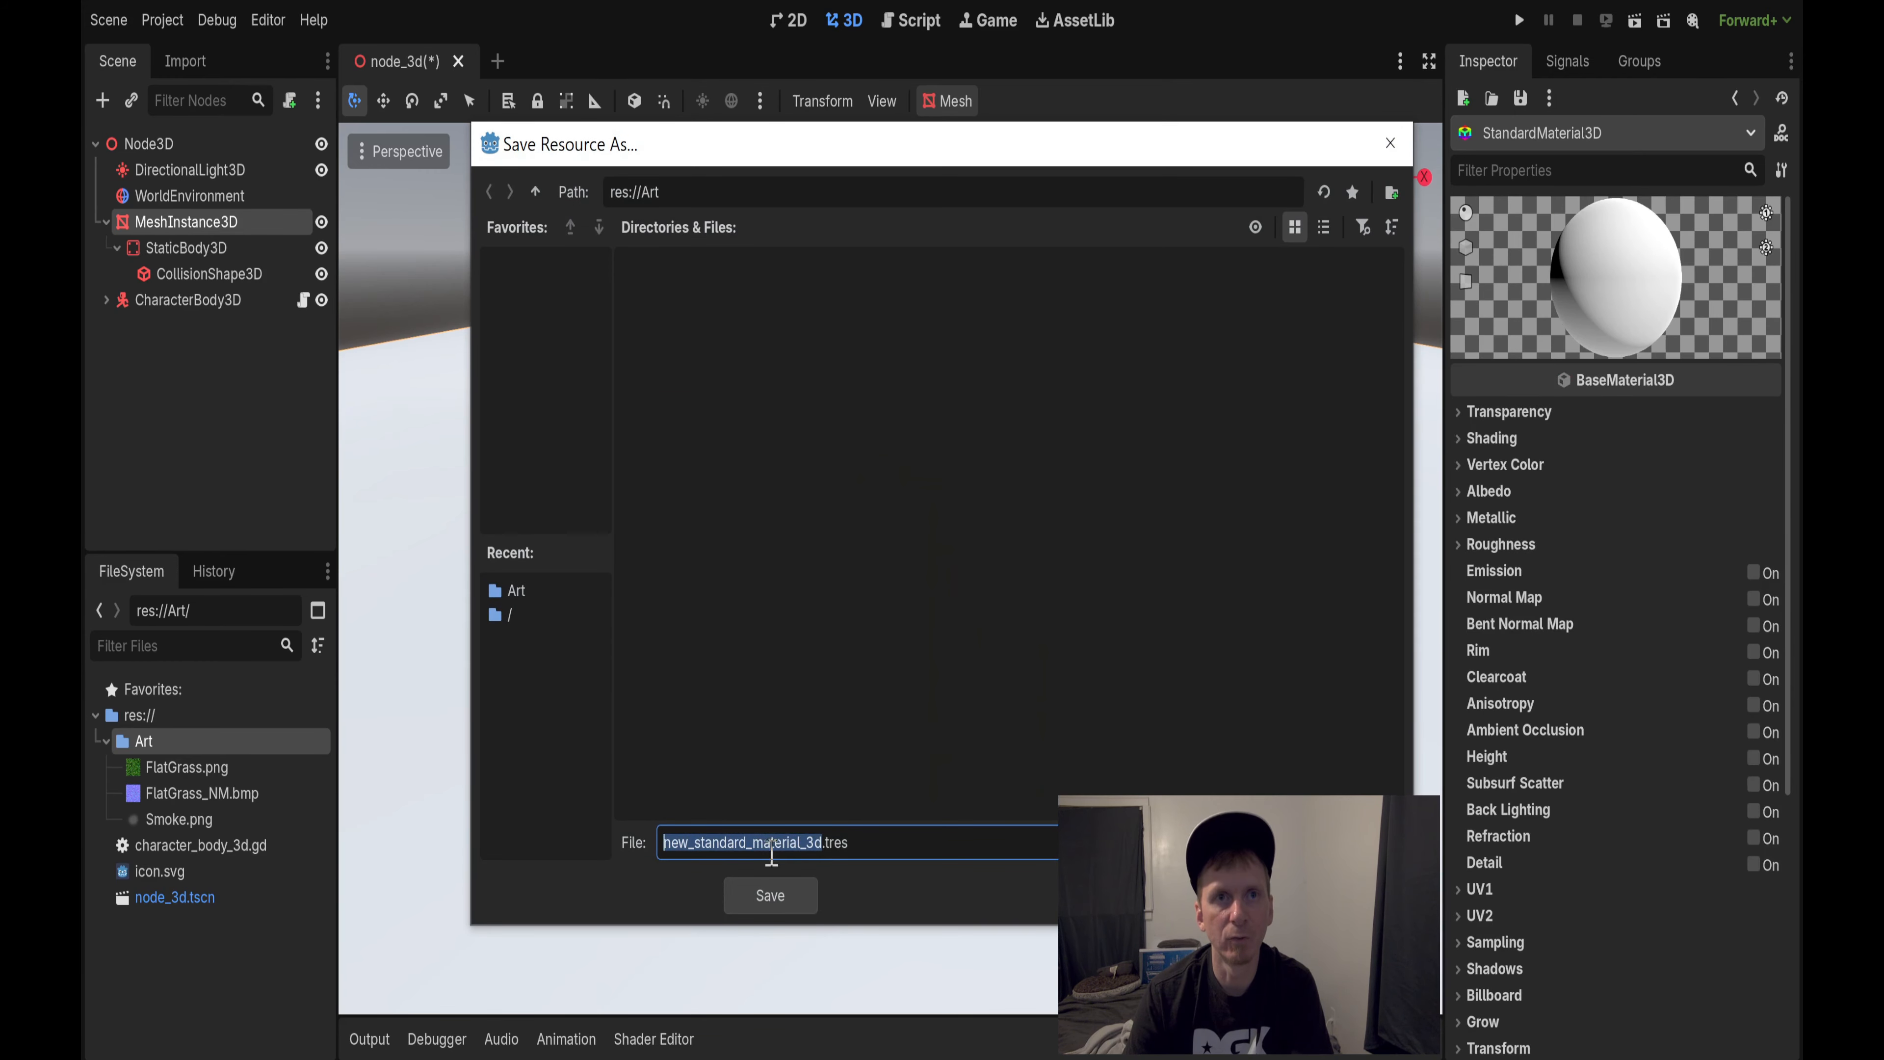
left_click(779, 898)
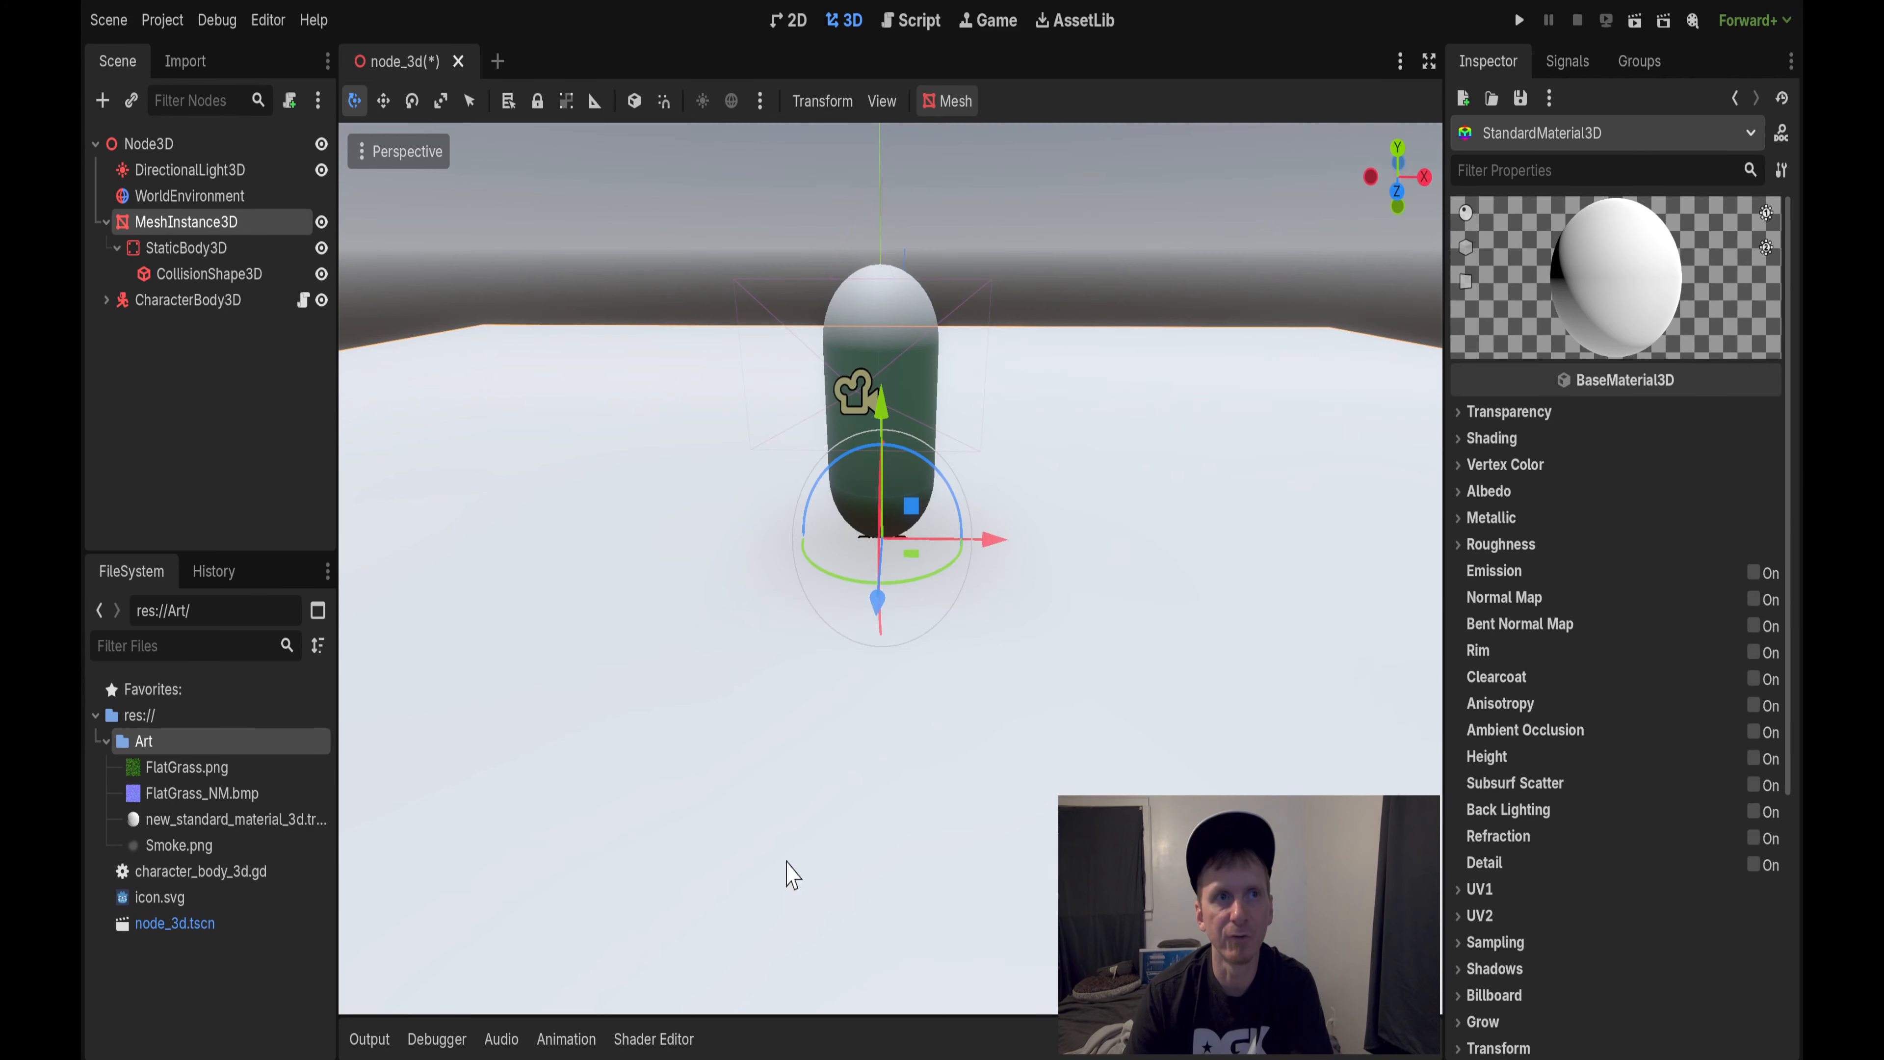
Step: Assign FlatGrass.png as the albedo texture of the new standard material
left_click(222, 820)
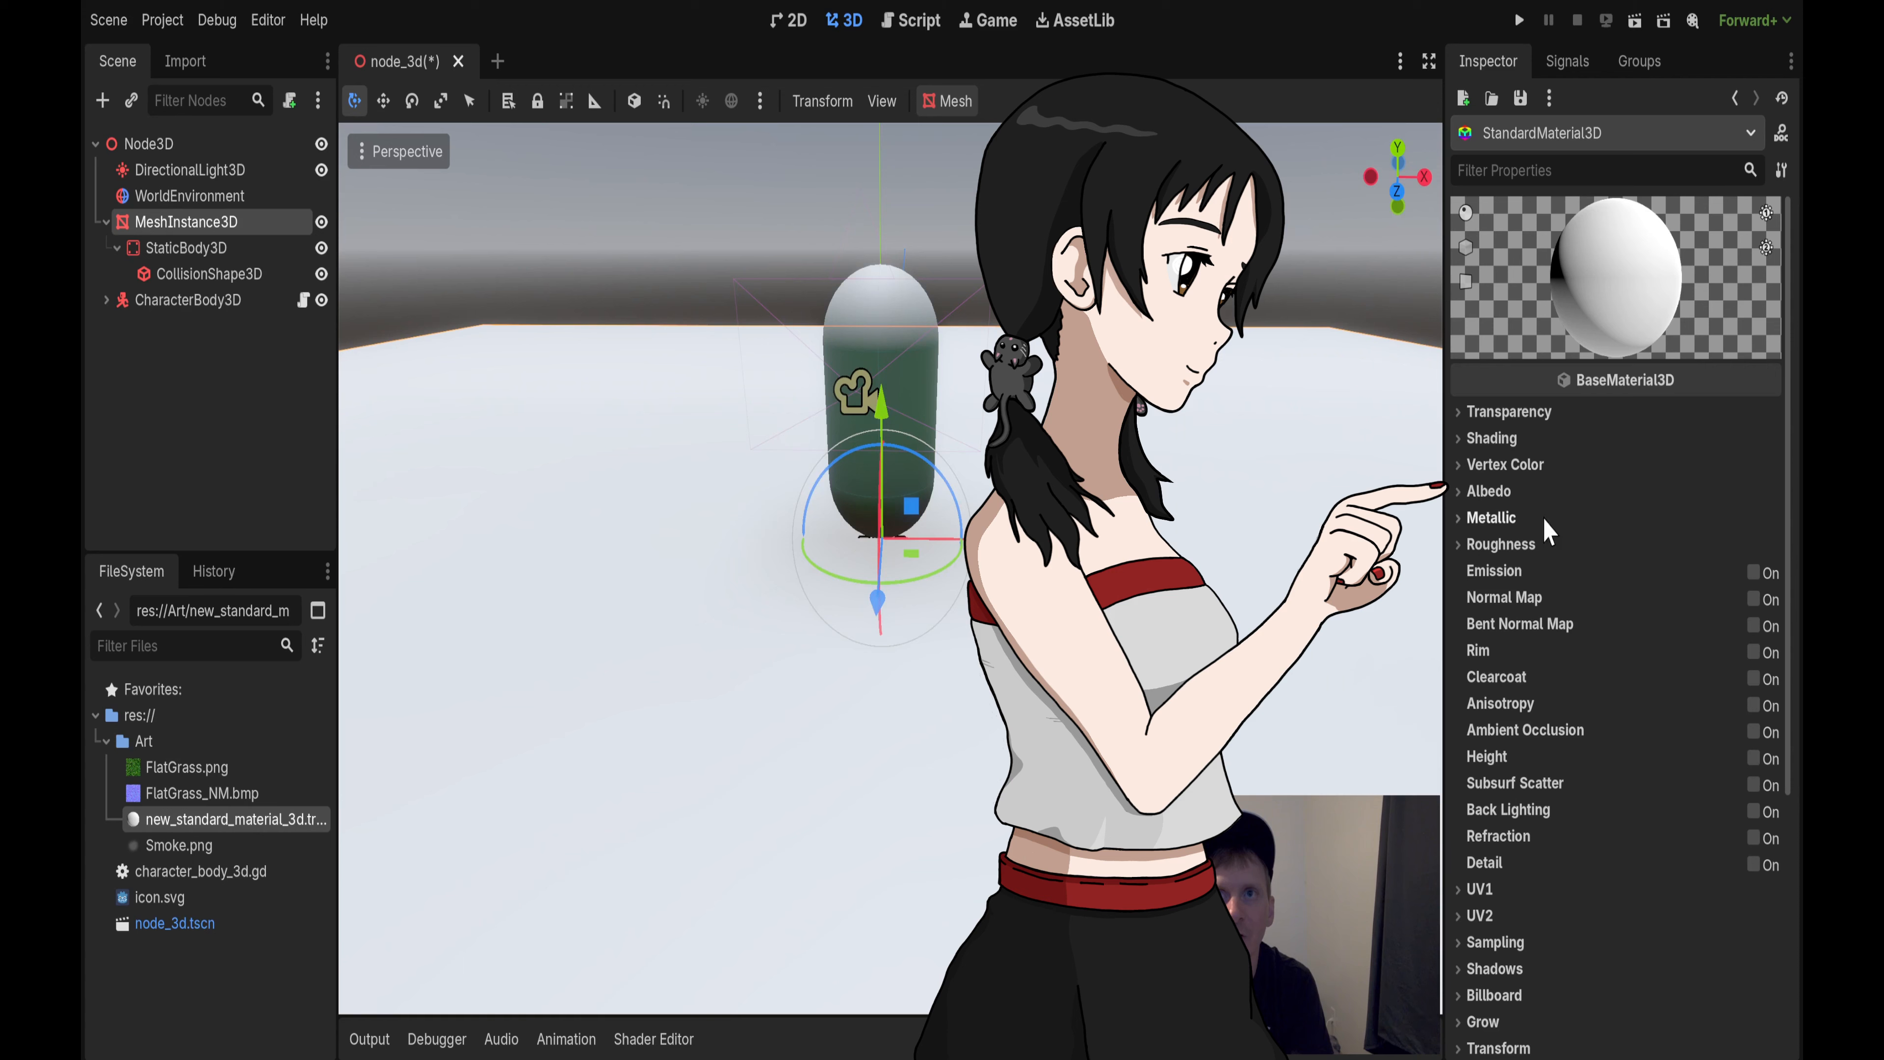
left_click(1458, 493)
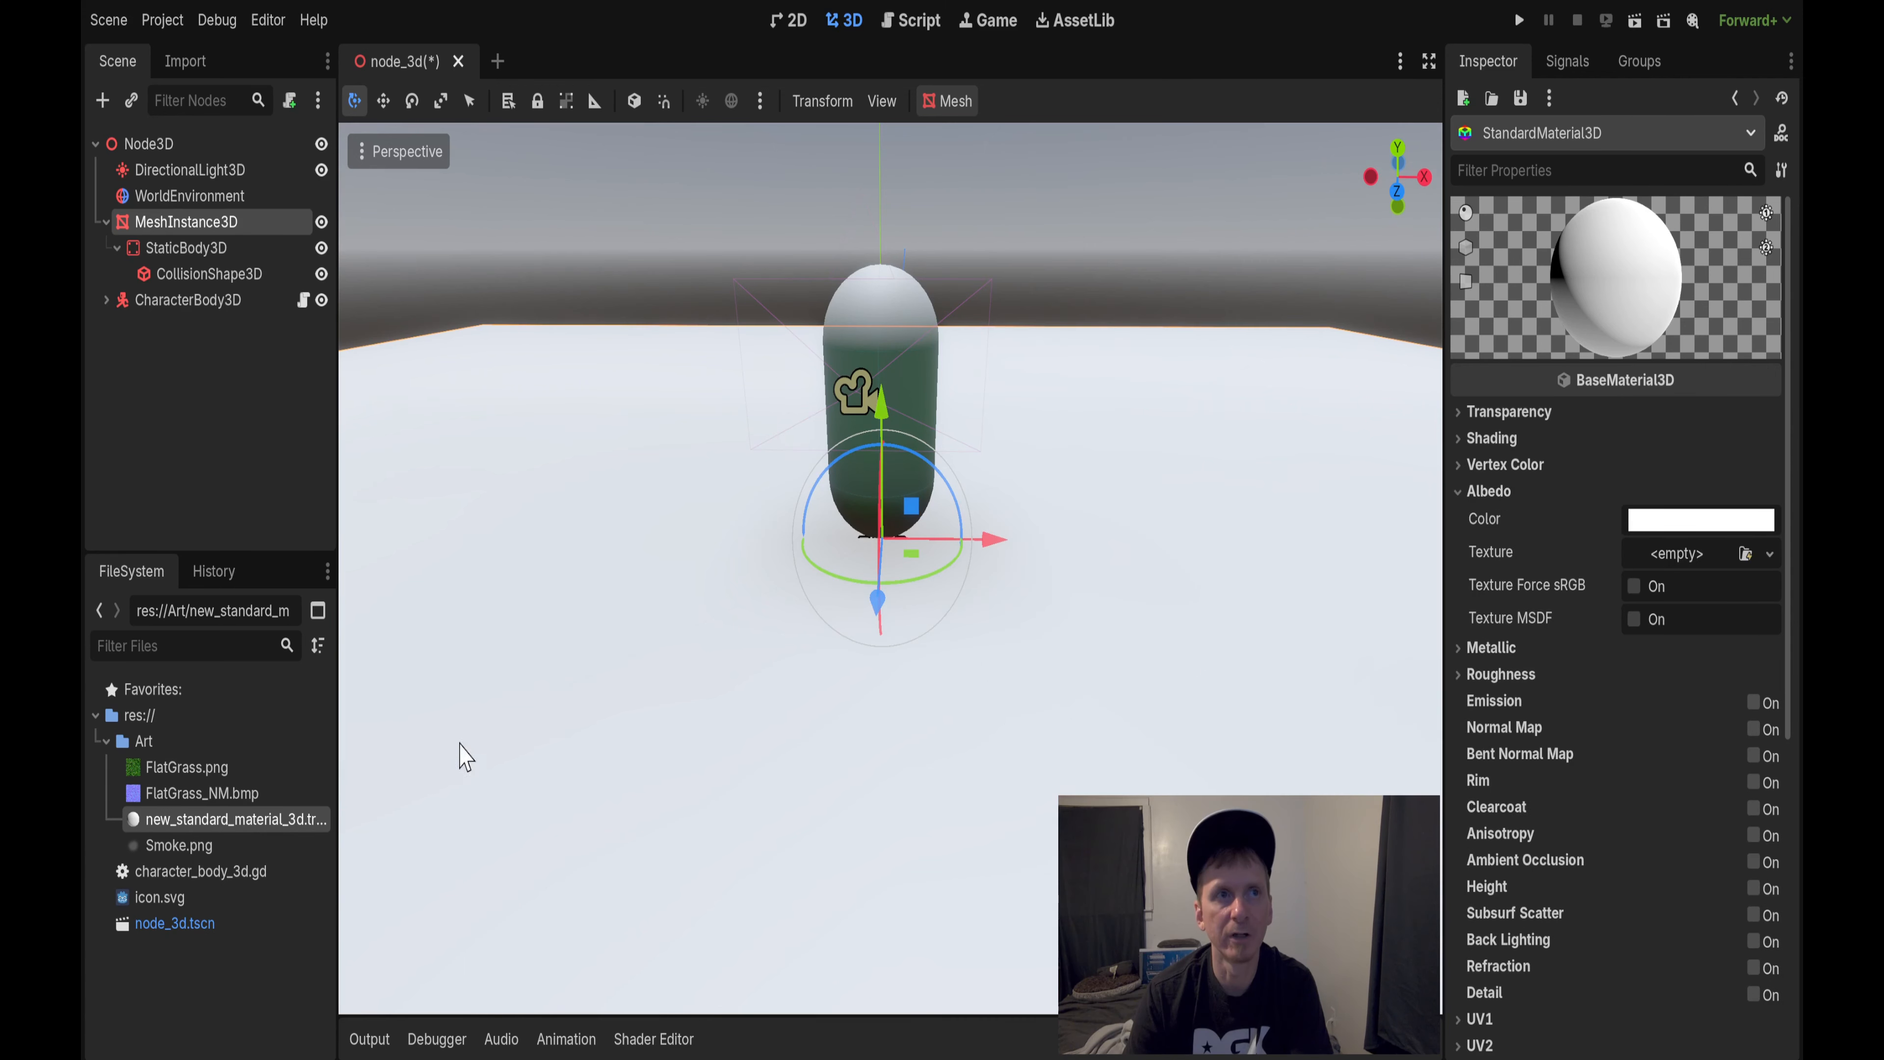
left_click_drag(194, 768, 1672, 566)
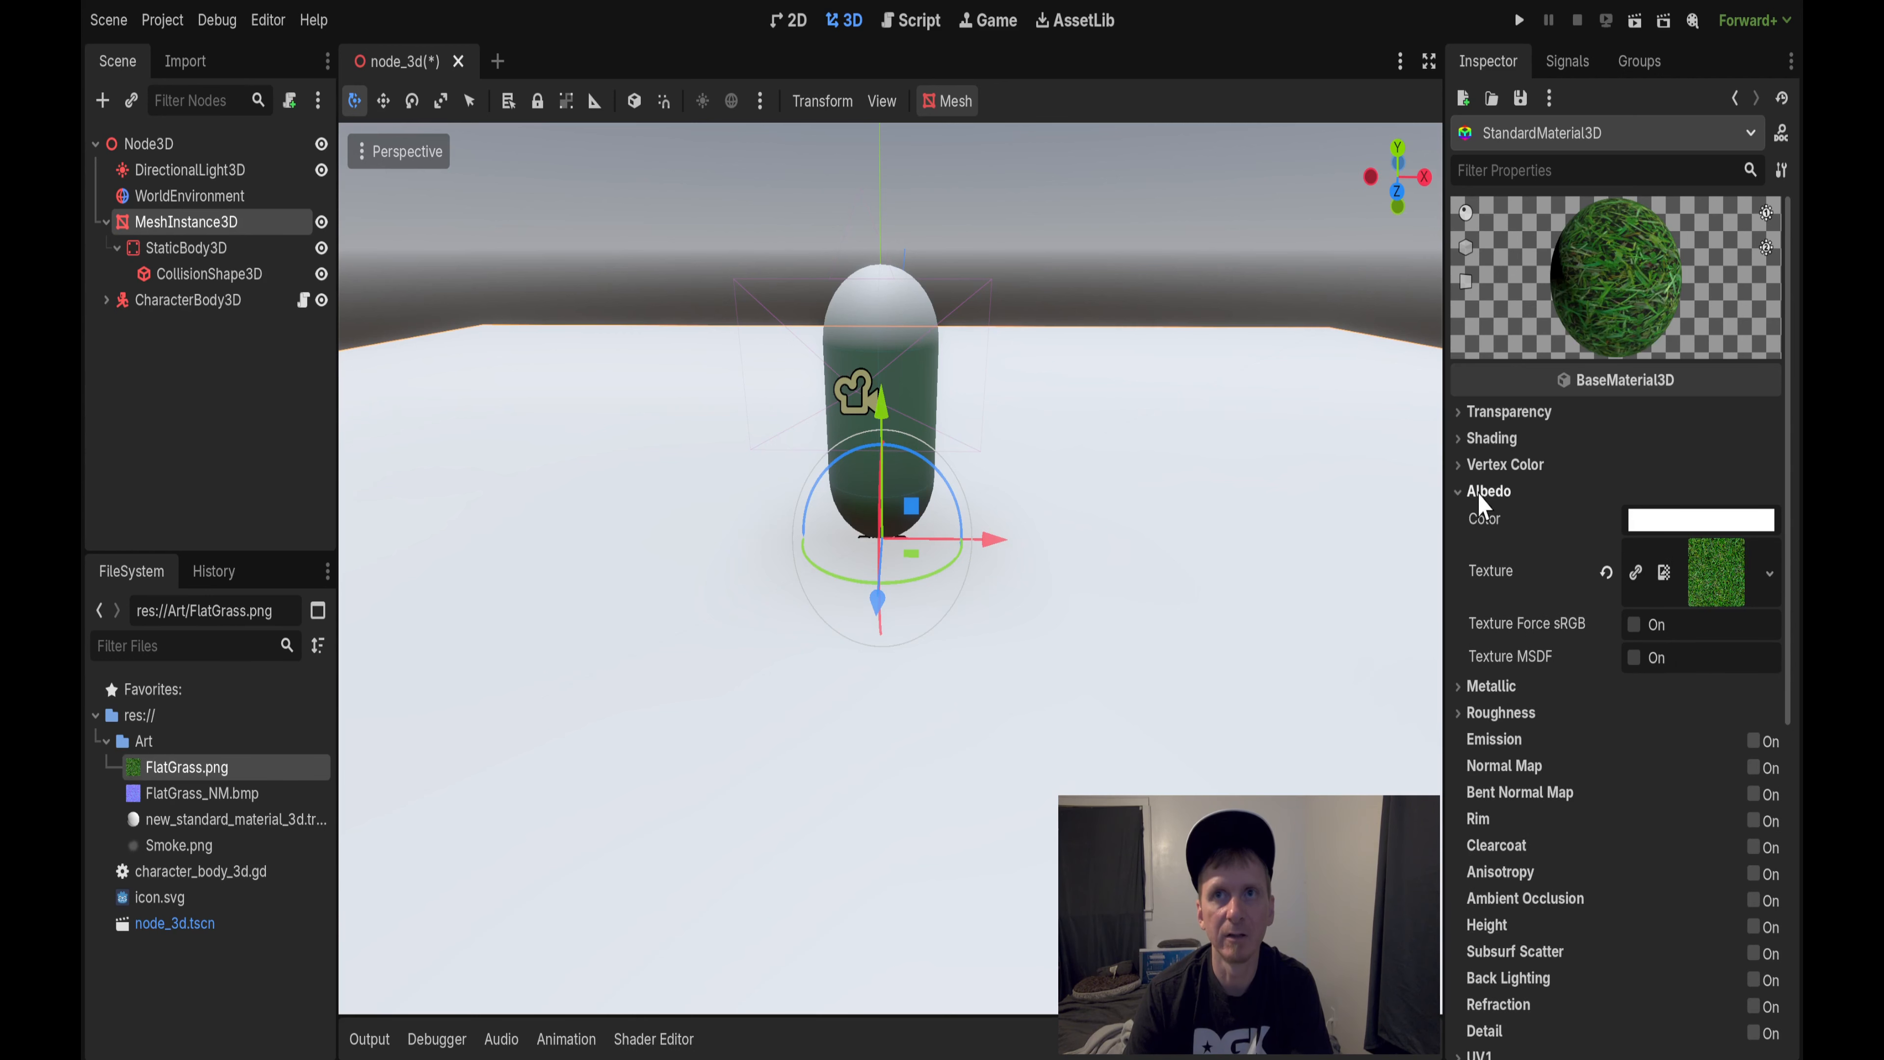
left_click(1490, 491)
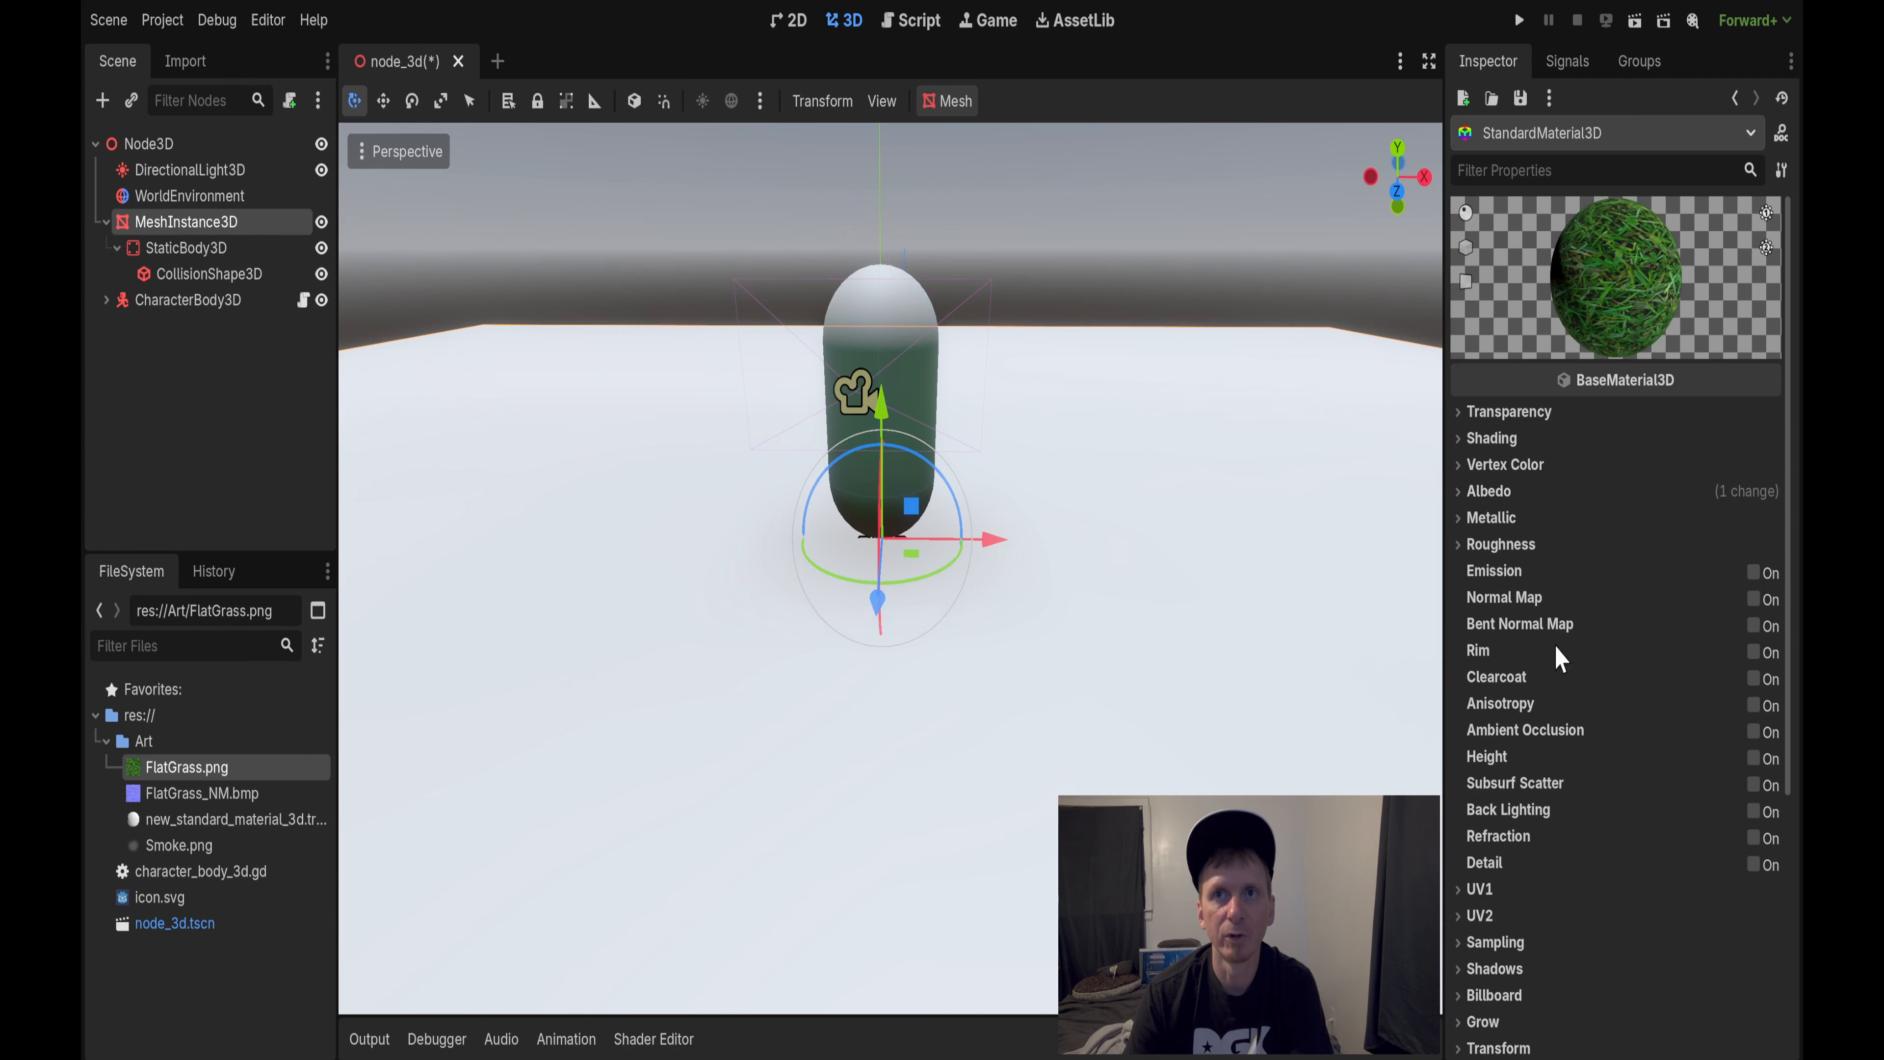
Step: Enable the material's normal map and assign FlatGrass_NM.bmp as its texture
left_click(1752, 599)
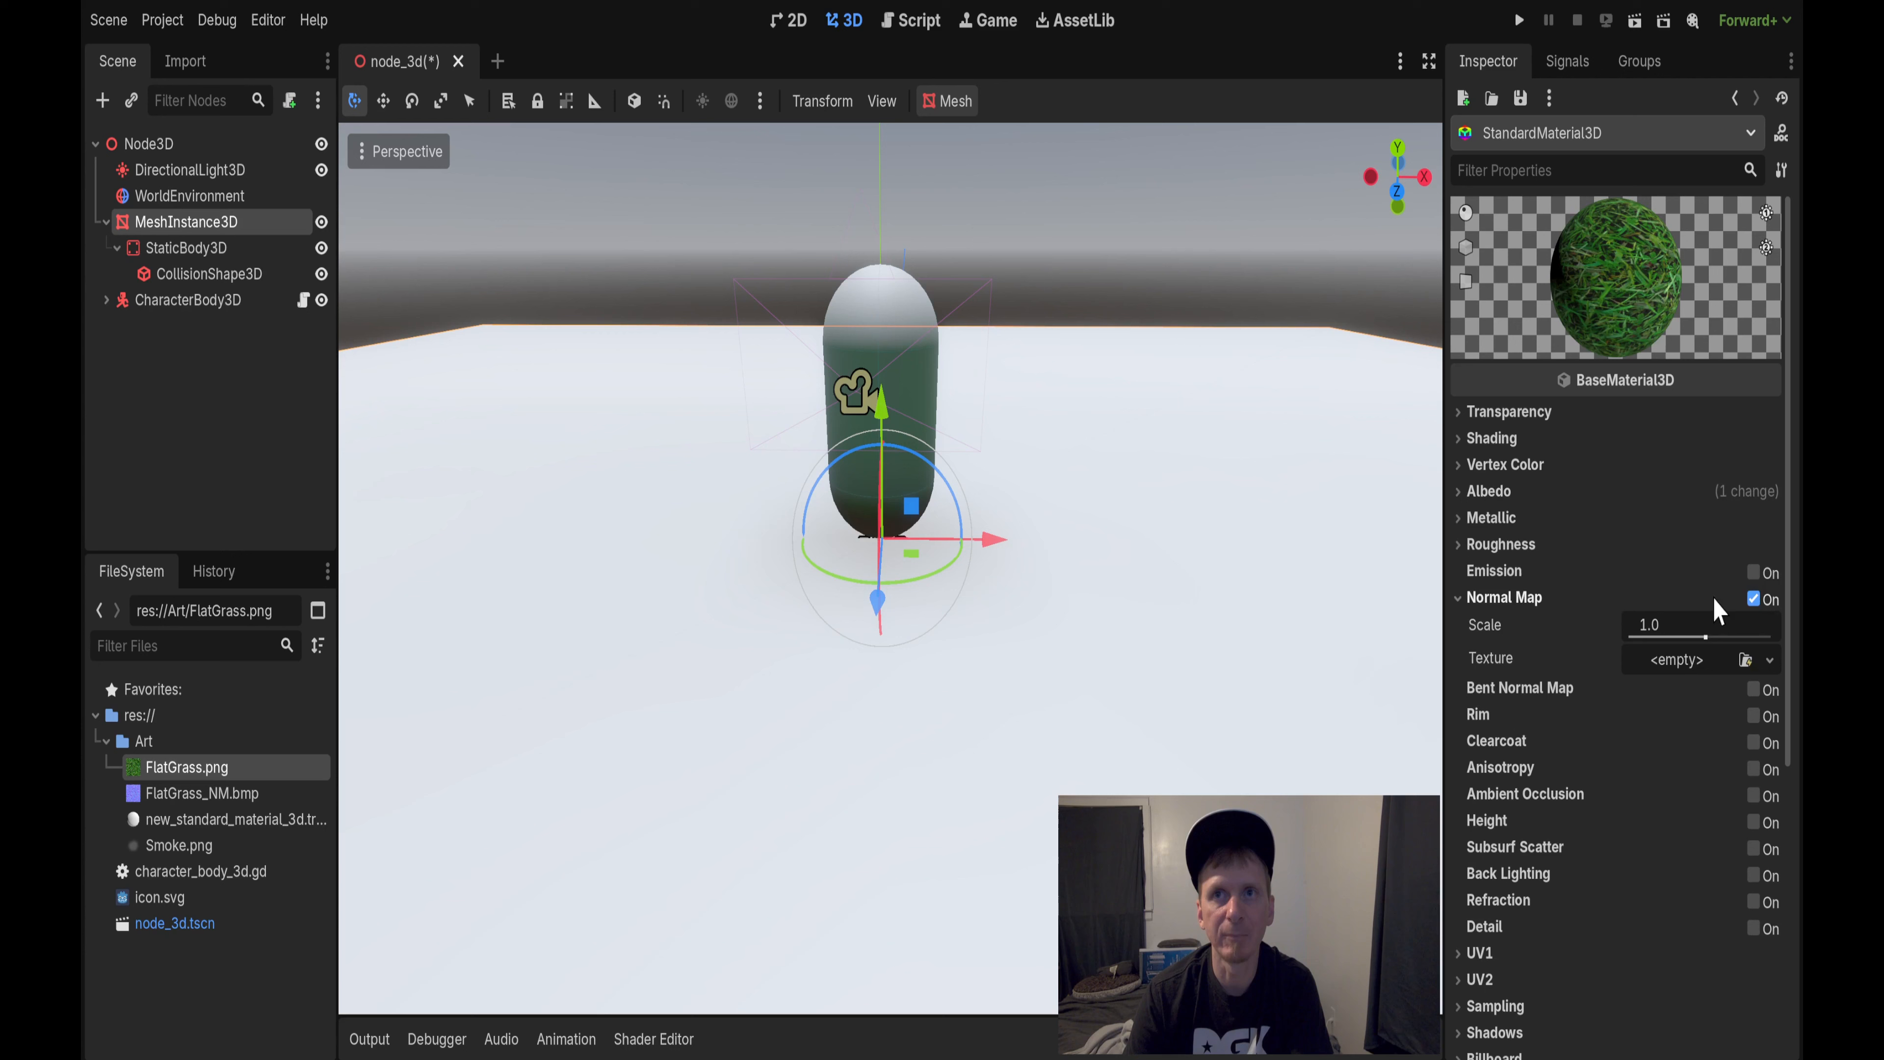
left_click(208, 799)
left_click_drag(1664, 683, 1670, 668)
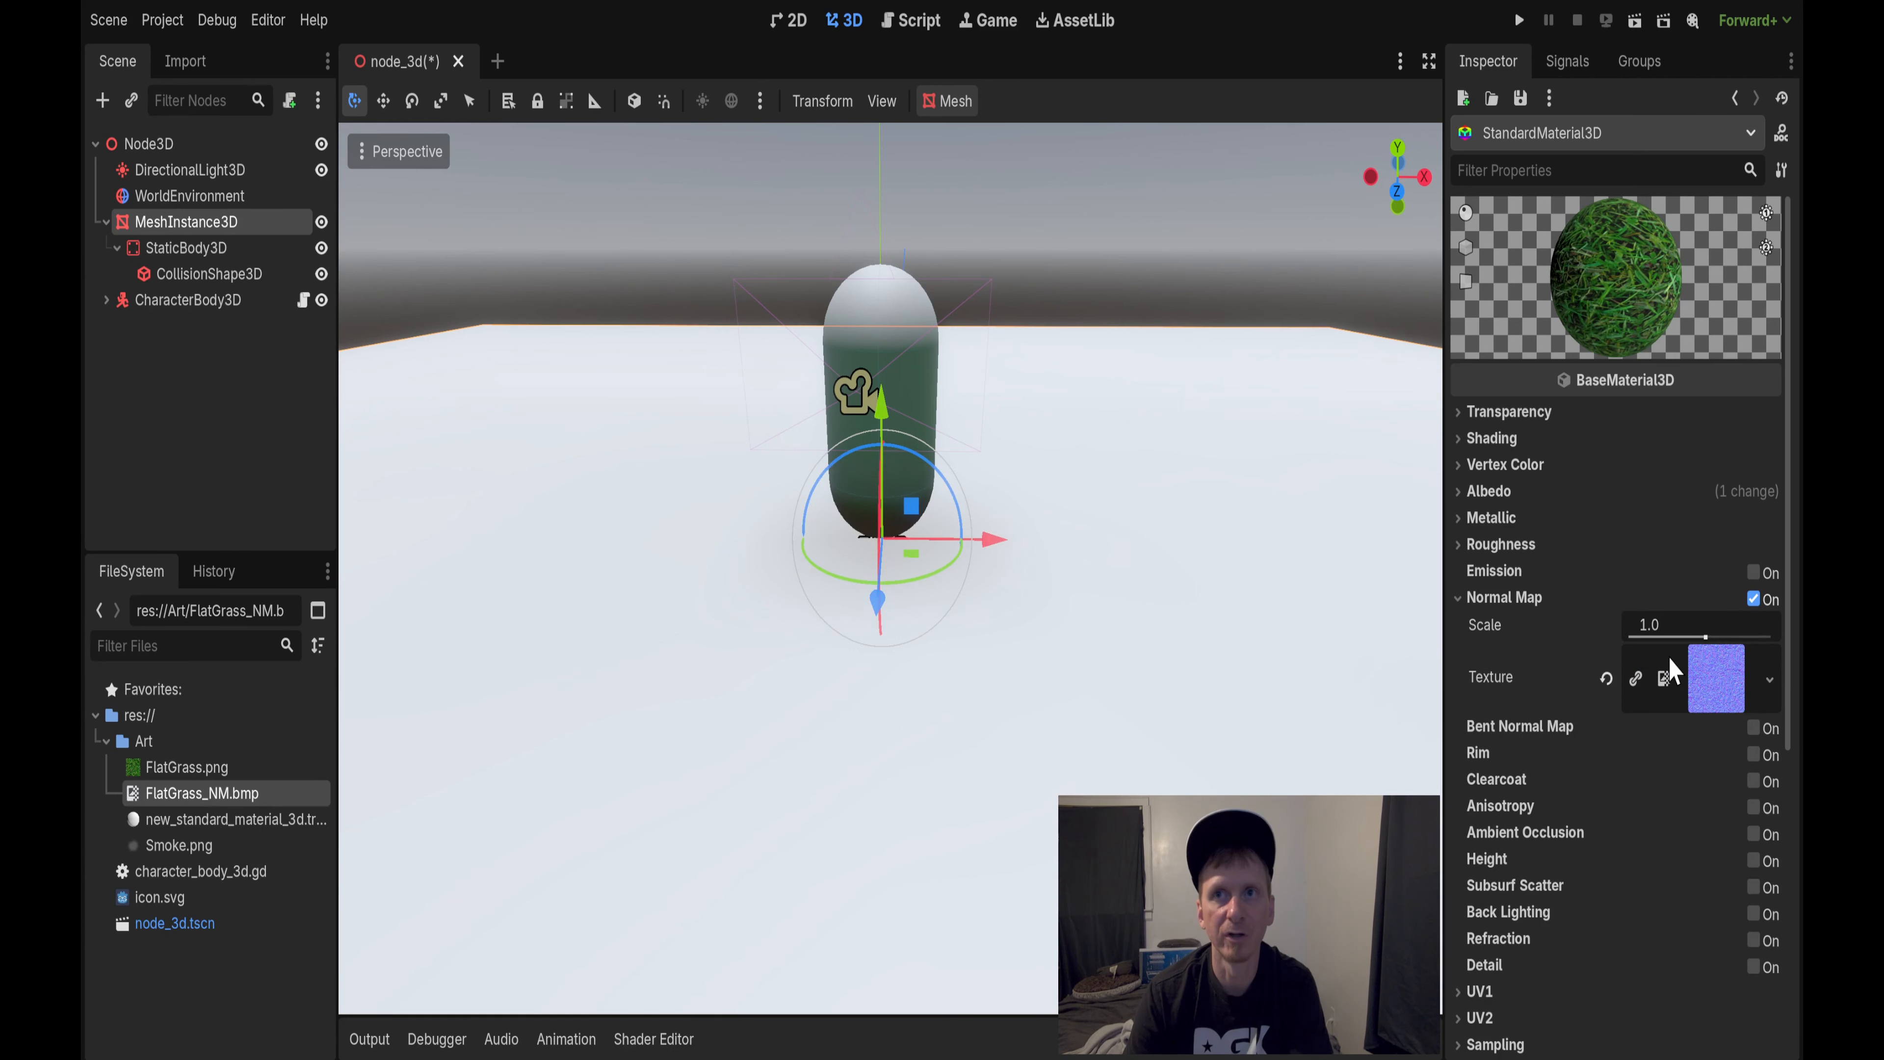
left_click(1467, 598)
Step: Apply the new grass material to the ground plane and set its UV1 scale to 11.755 on all axes
left_click(210, 821)
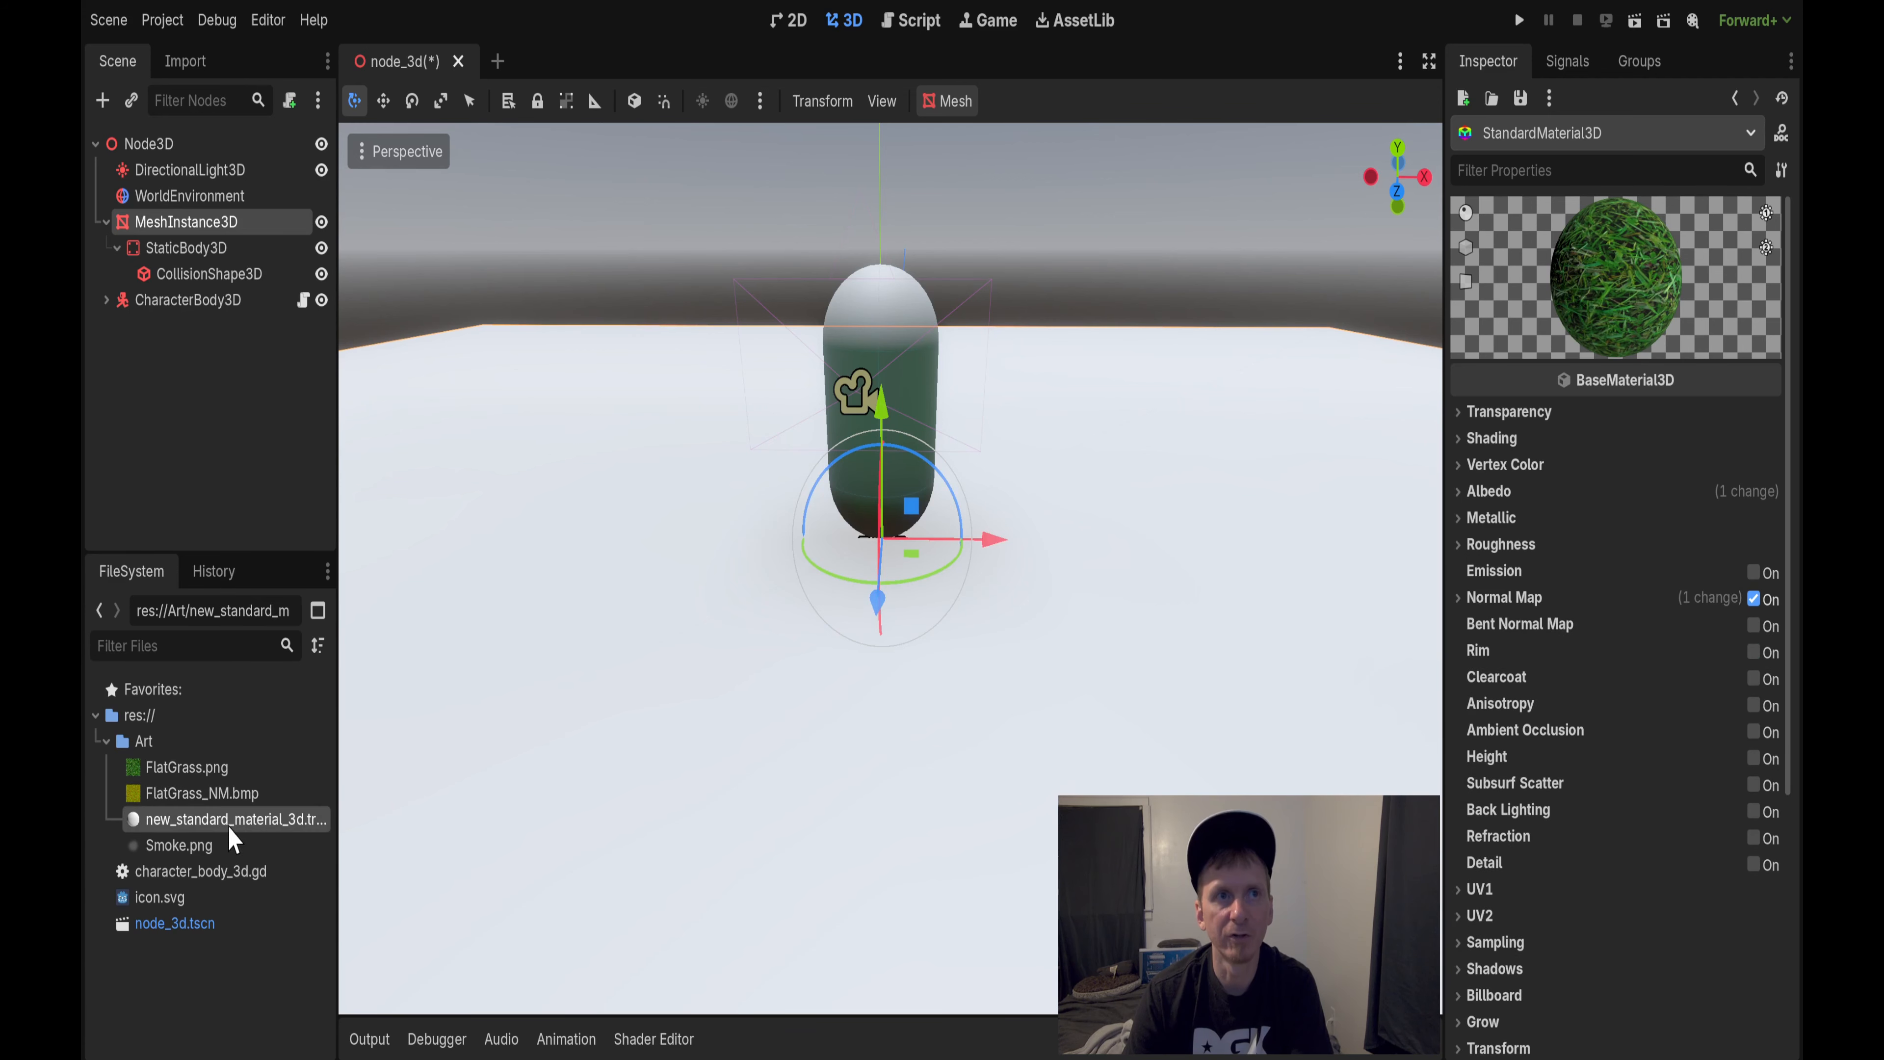
left_click_drag(233, 836, 629, 677)
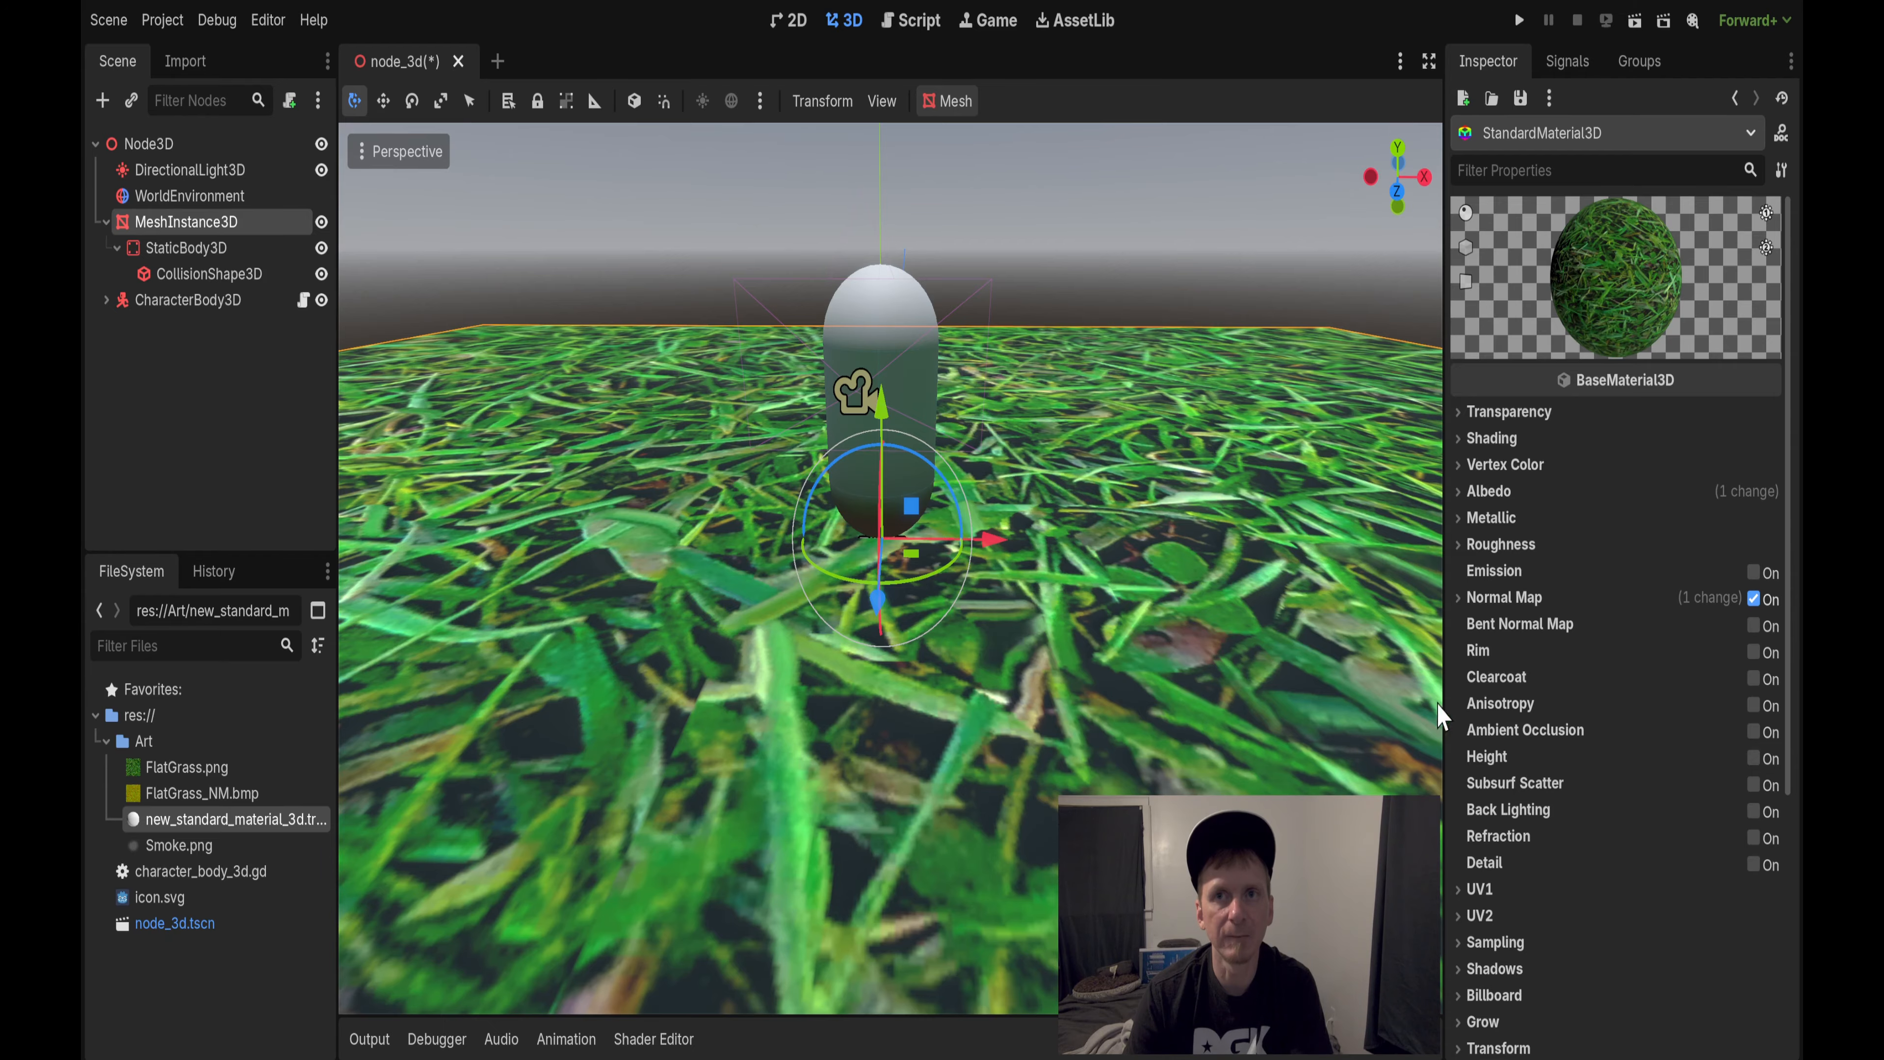
left_click(1472, 891)
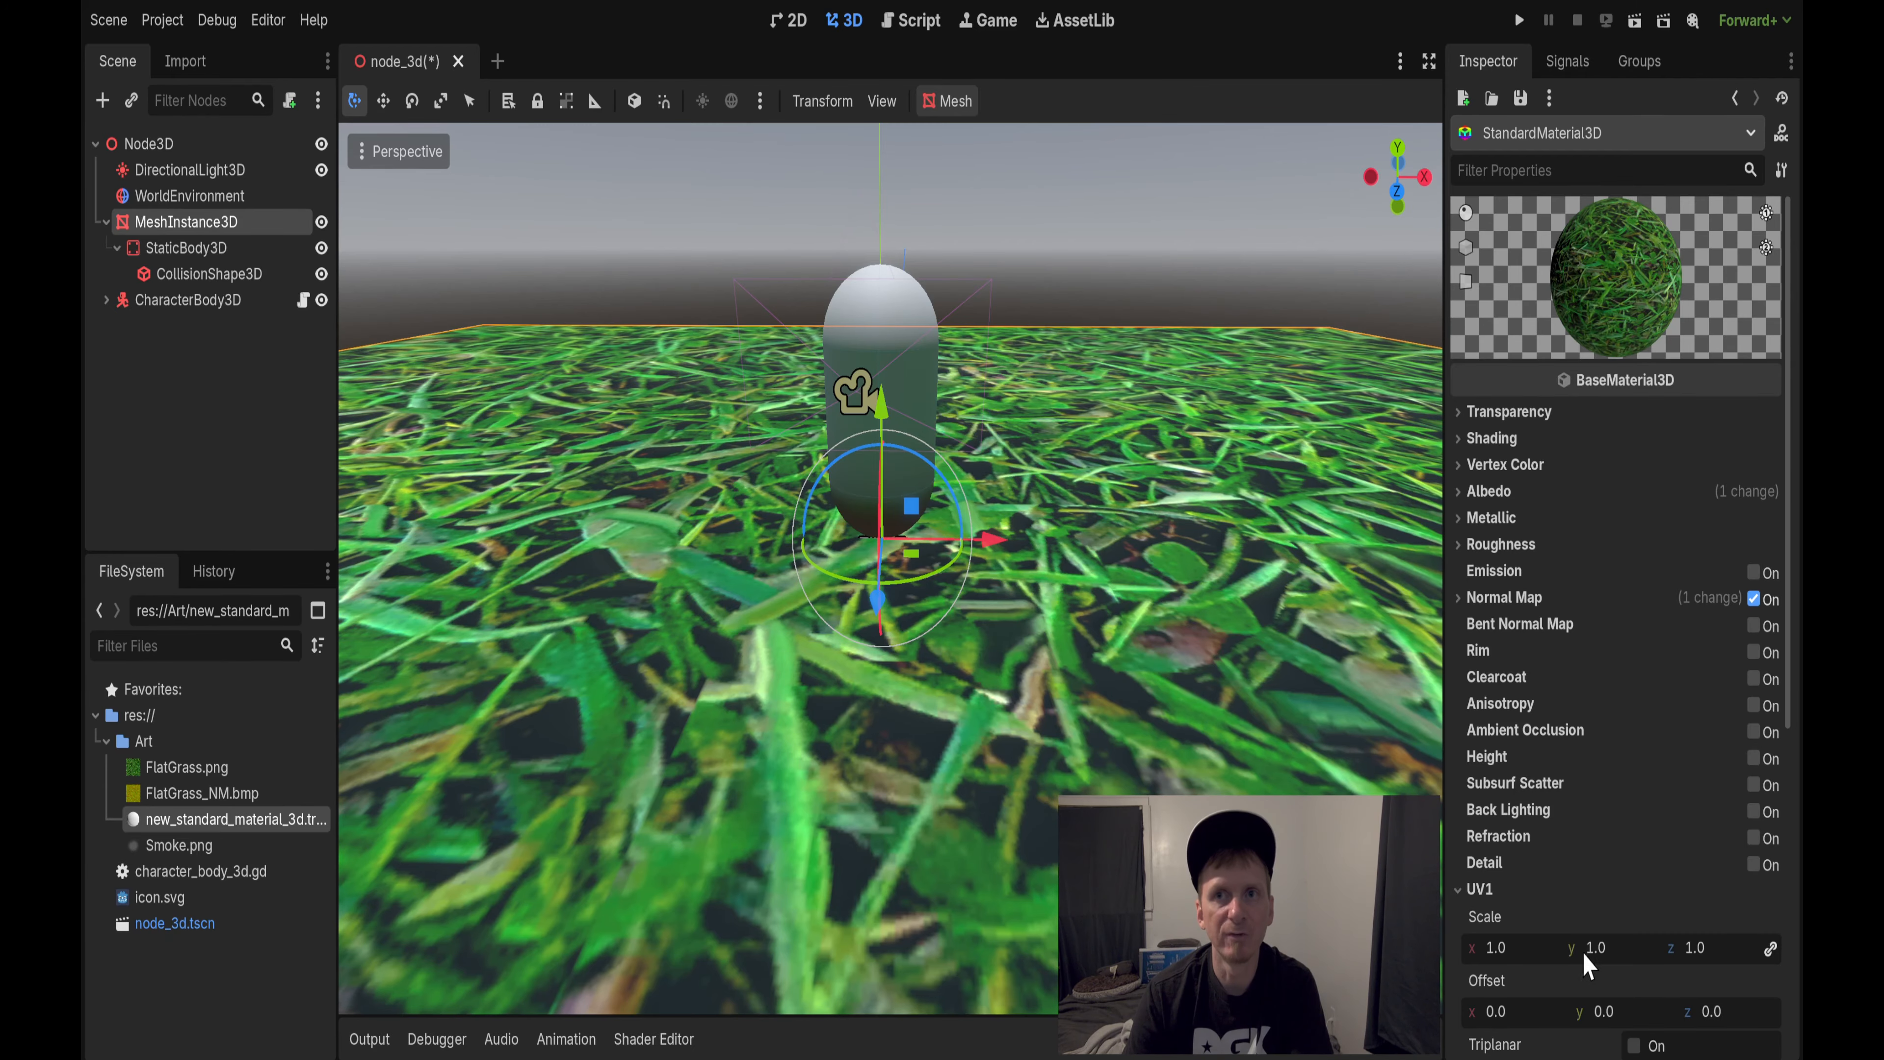
left_click_drag(1603, 959, 1828, 958)
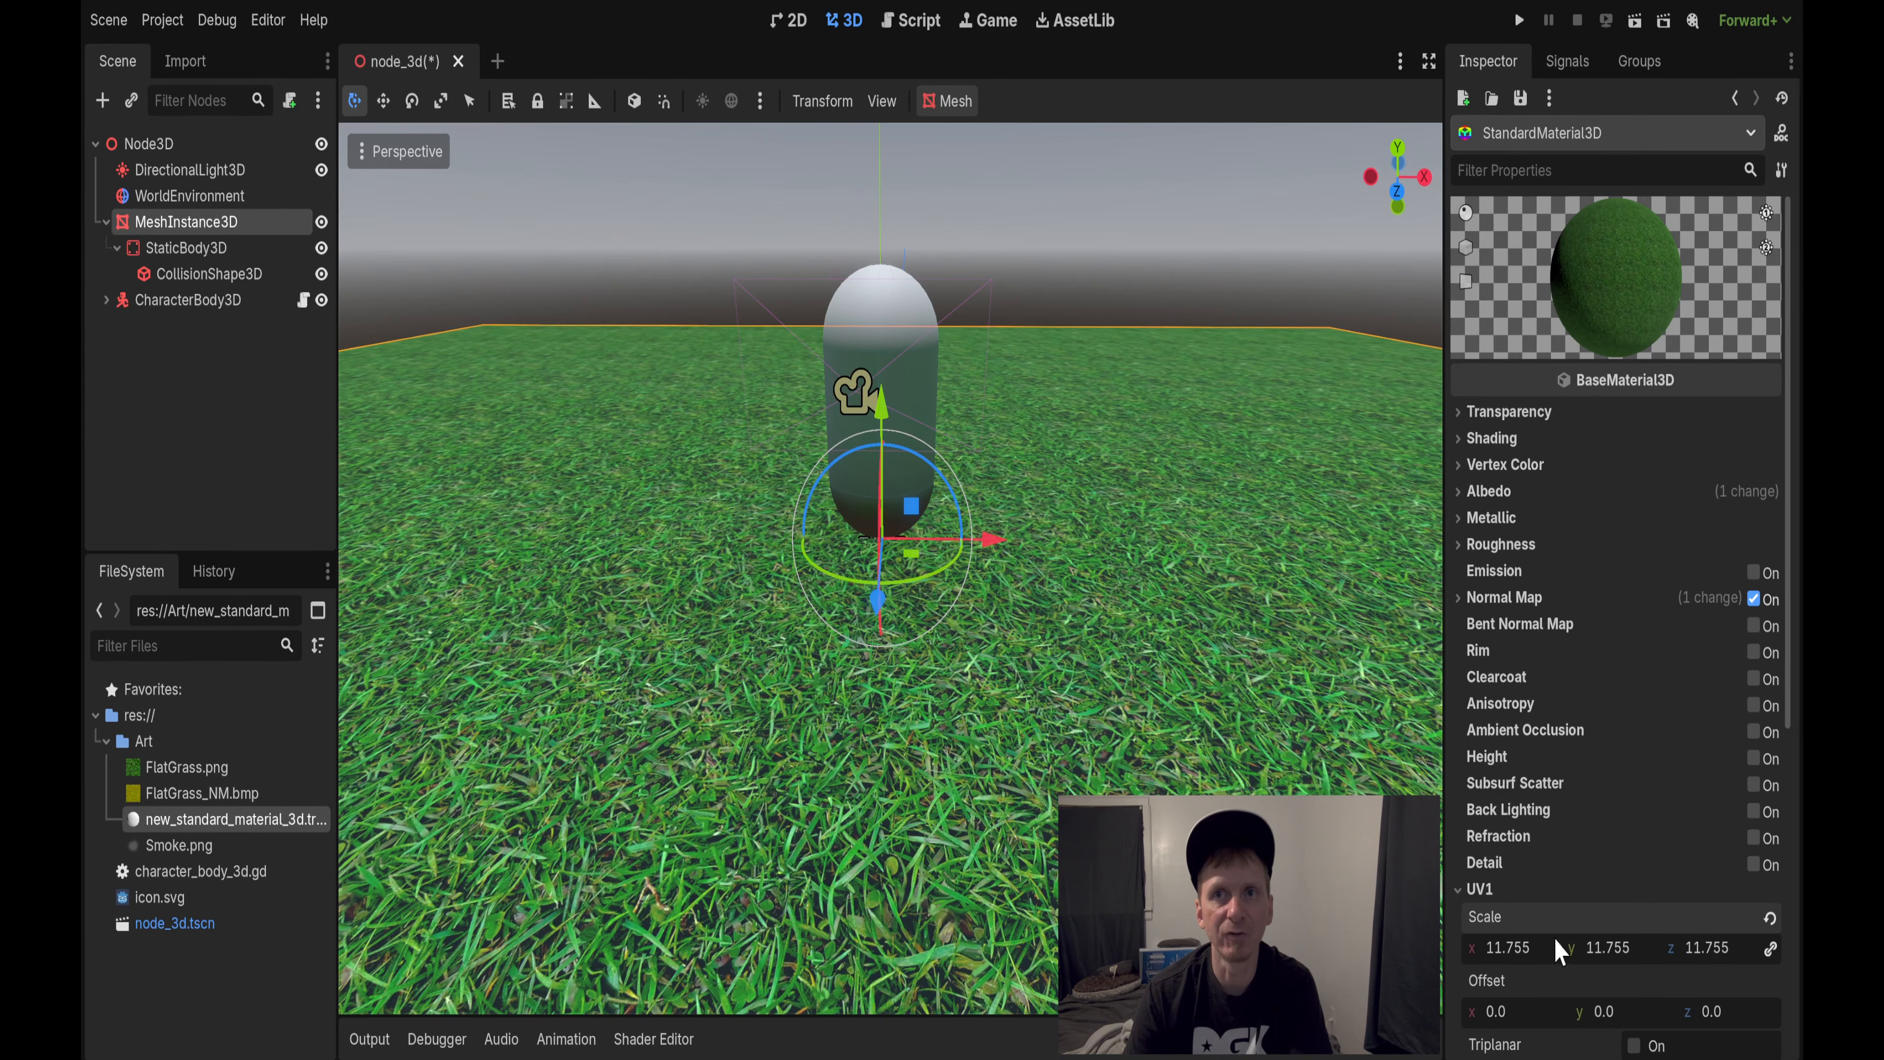
left_click(1478, 890)
Step: Set the grass material's normal map scale to about -8.28
left_click(1497, 600)
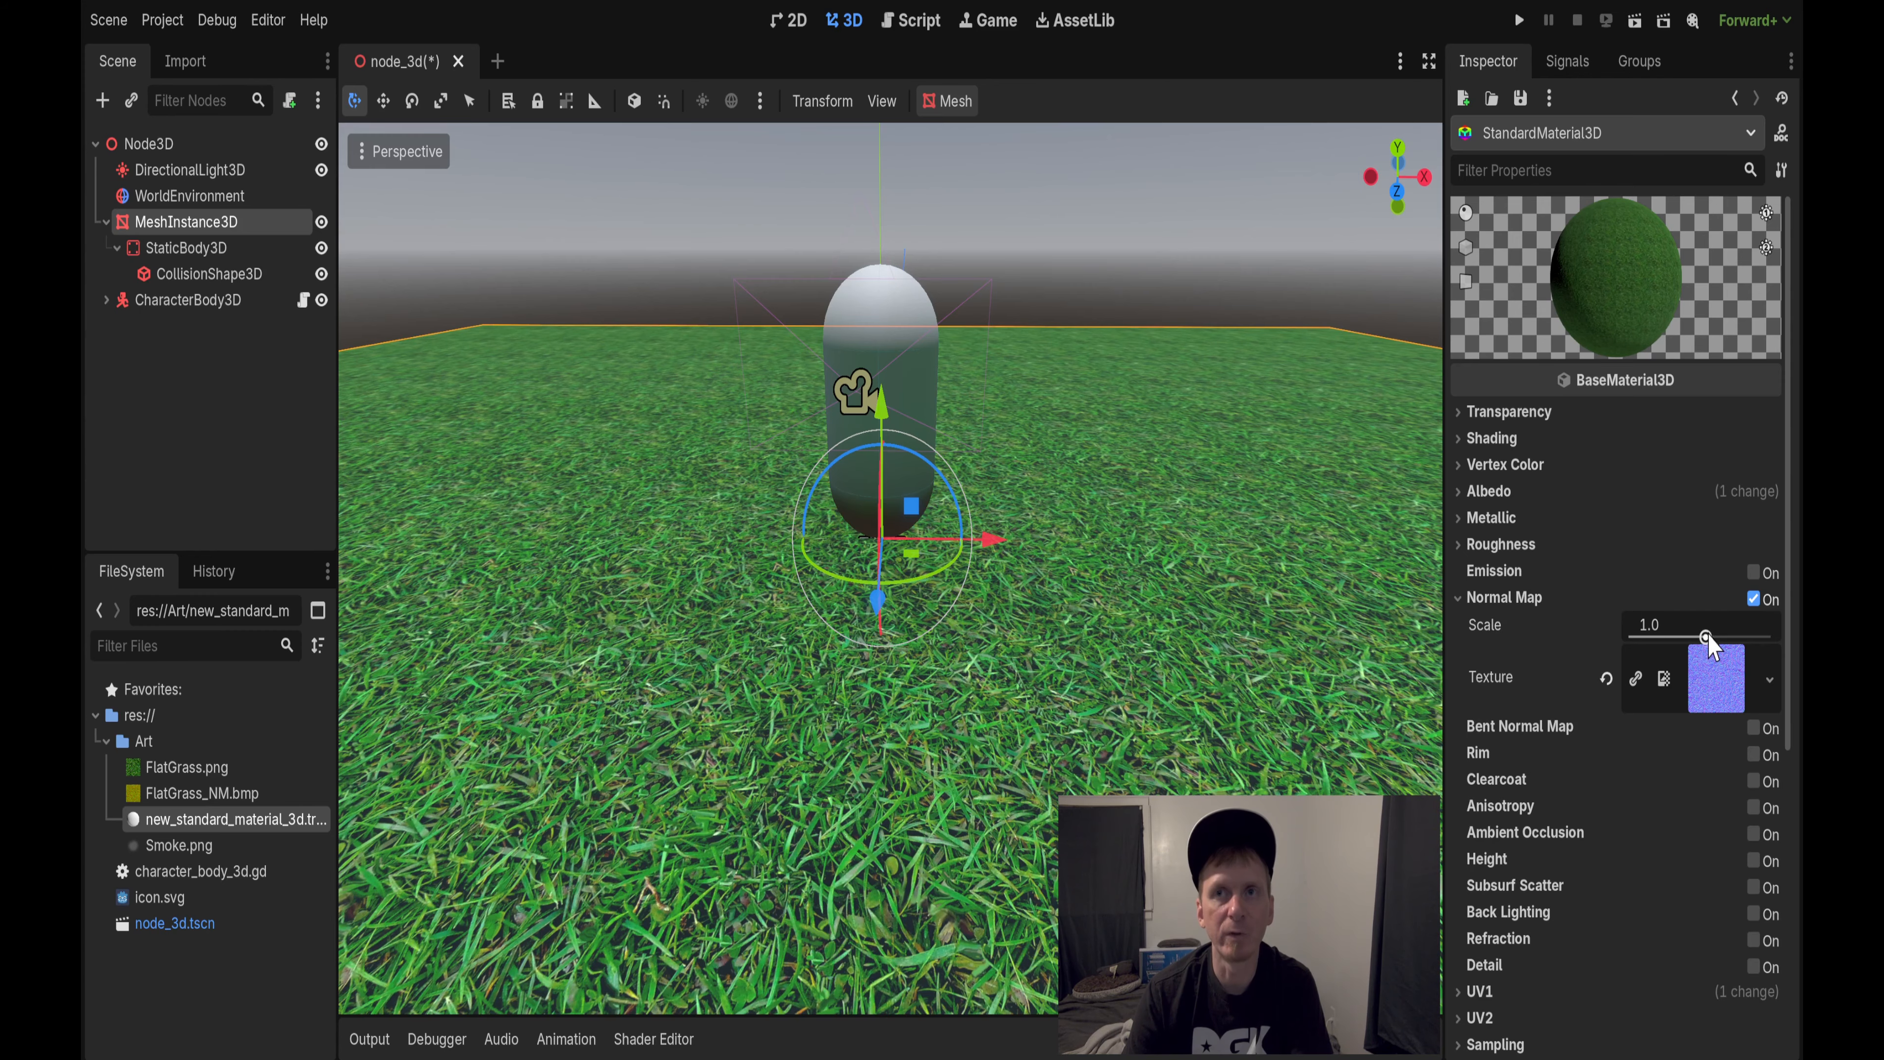
mouse_move(1705, 636)
left_mouse_down()
mouse_move(1632, 643)
mouse_move(1703, 647)
mouse_move(1666, 656)
mouse_move(1690, 668)
mouse_move(1636, 653)
mouse_move(1695, 665)
mouse_move(1688, 634)
left_mouse_up()
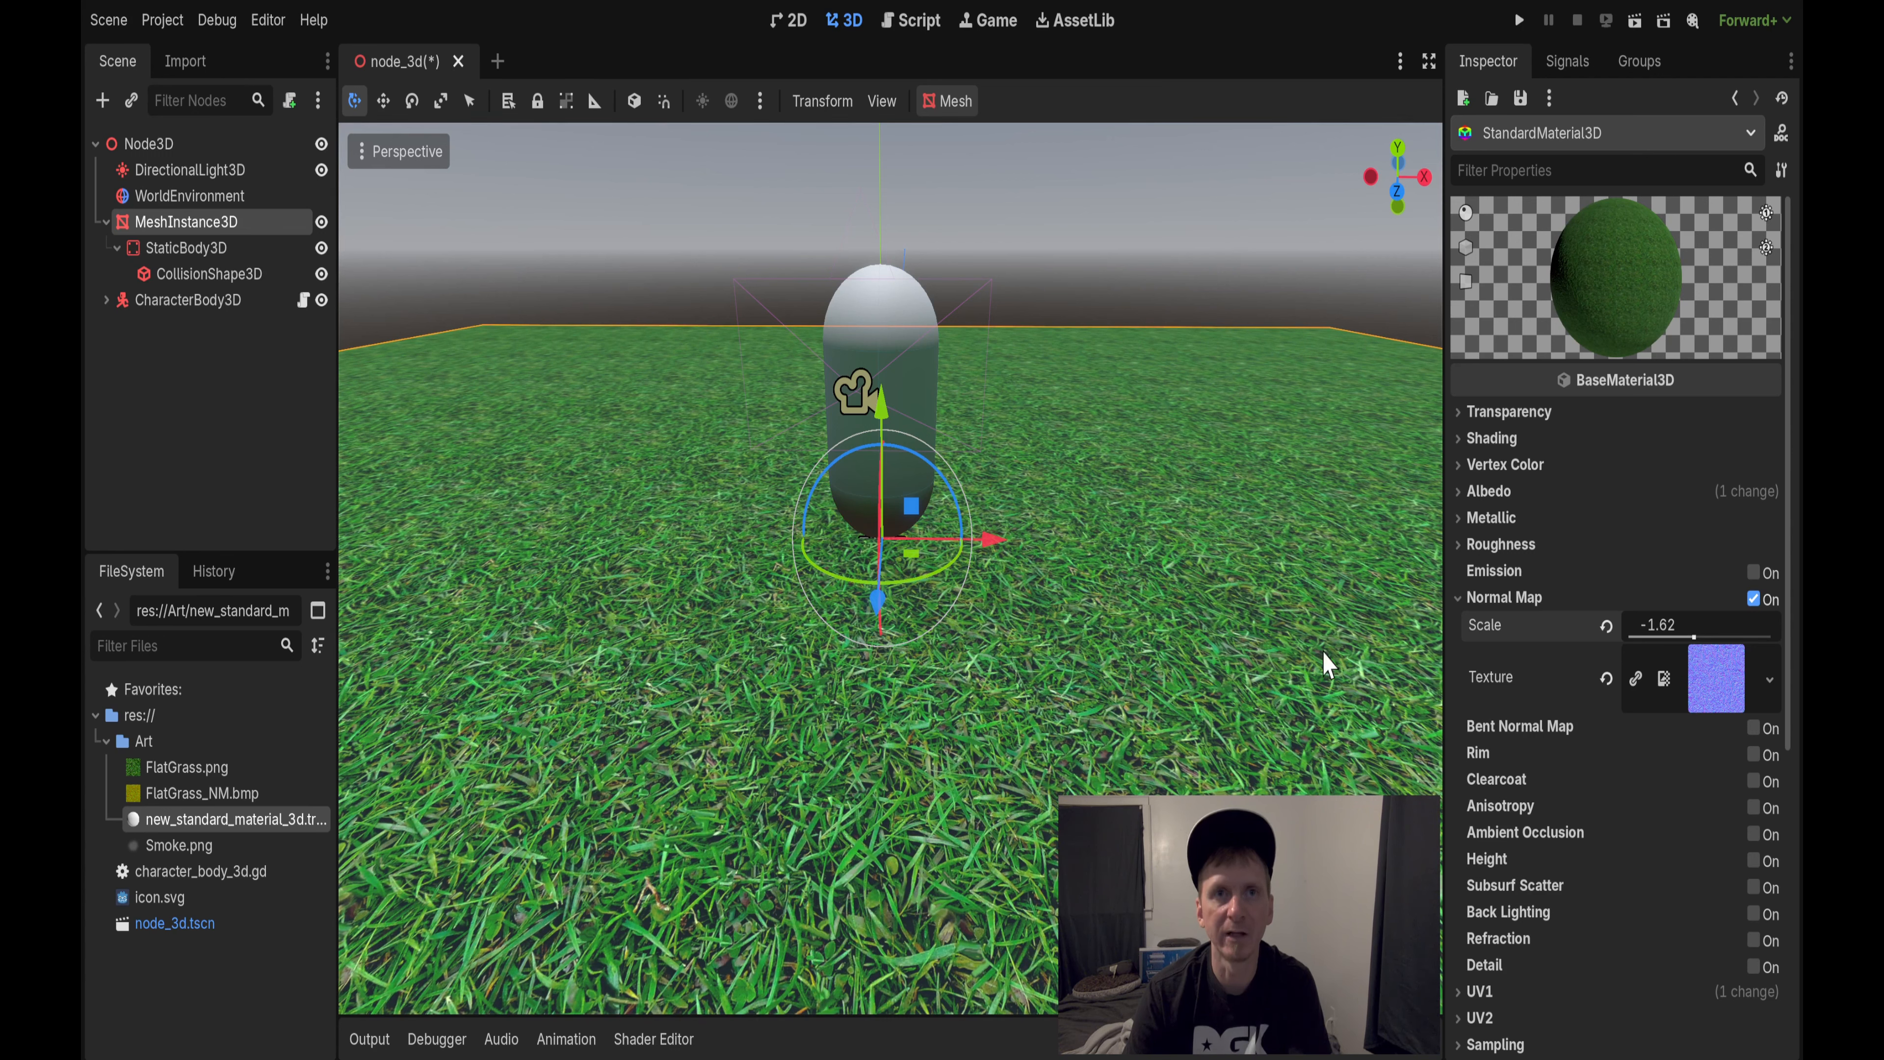
left_click_drag(1693, 637, 1665, 637)
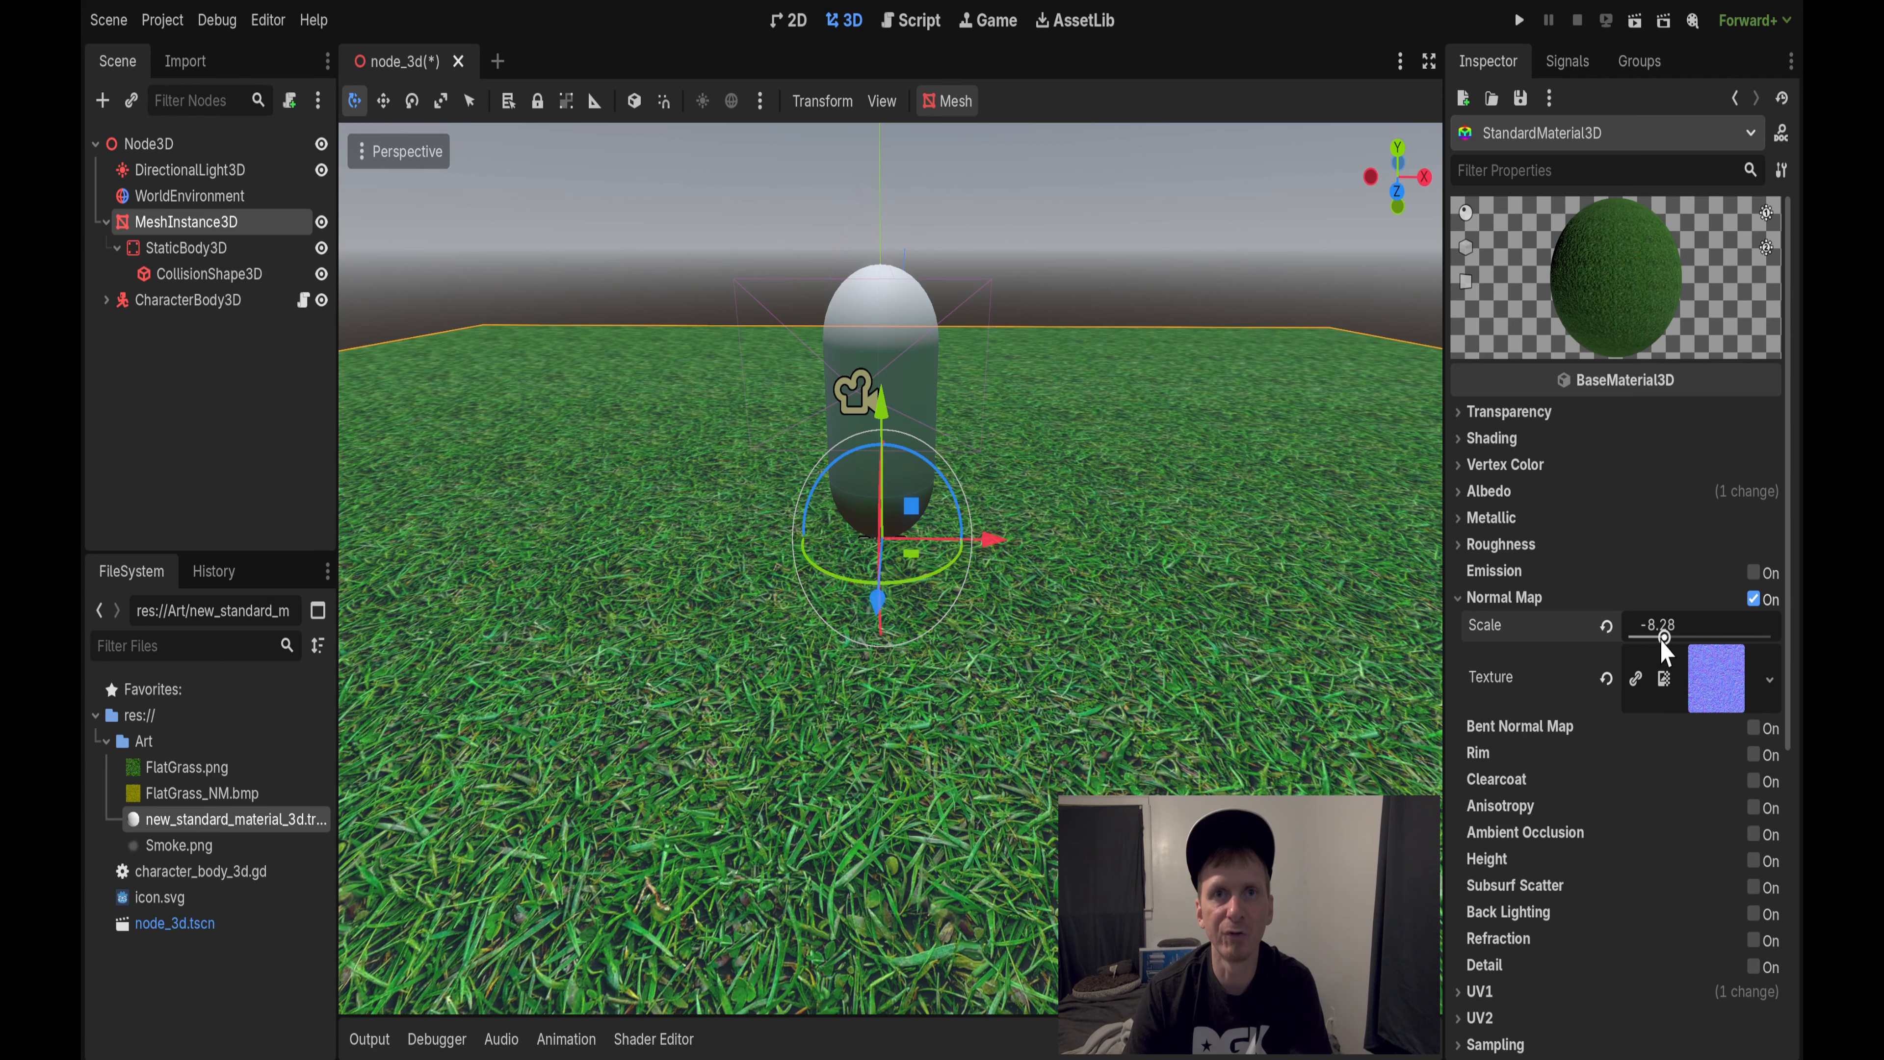
left_click(1527, 599)
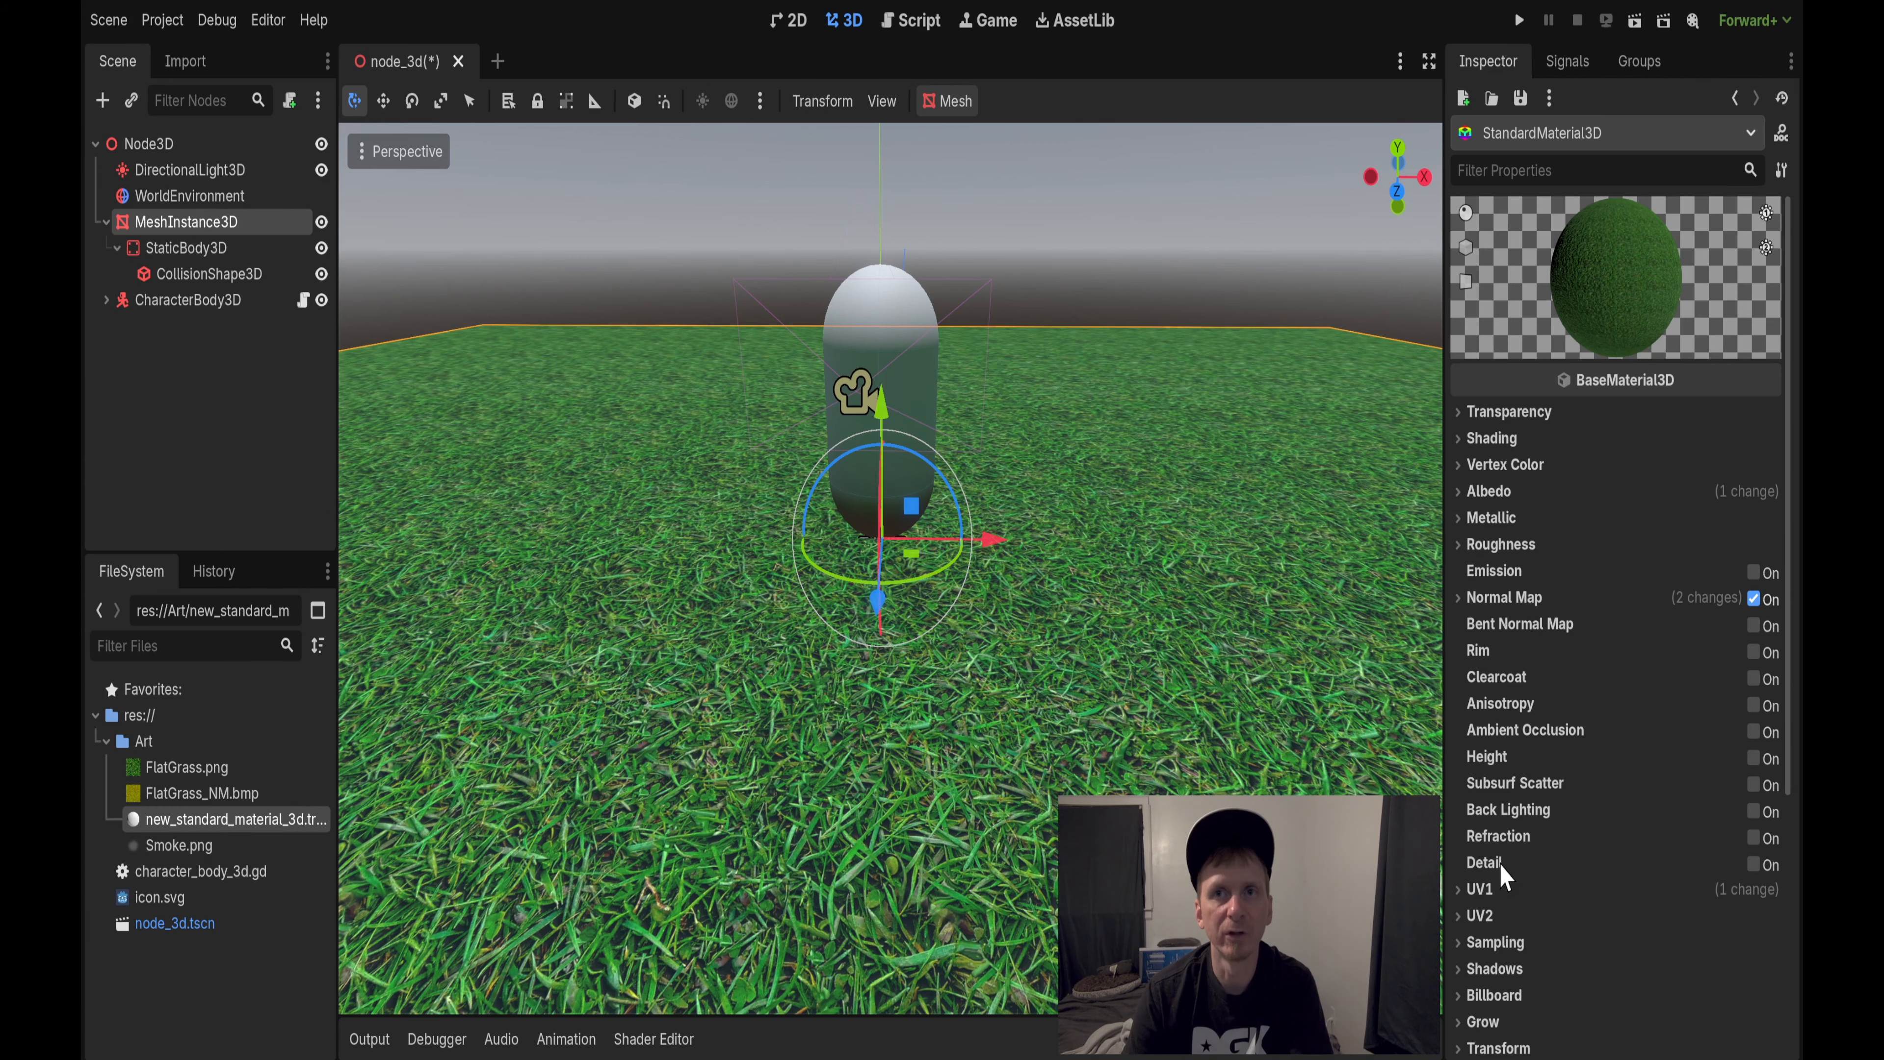
Step: Enable the material's Detail feature with the Multiply blend mode and the UV2 layer
left_click(1753, 864)
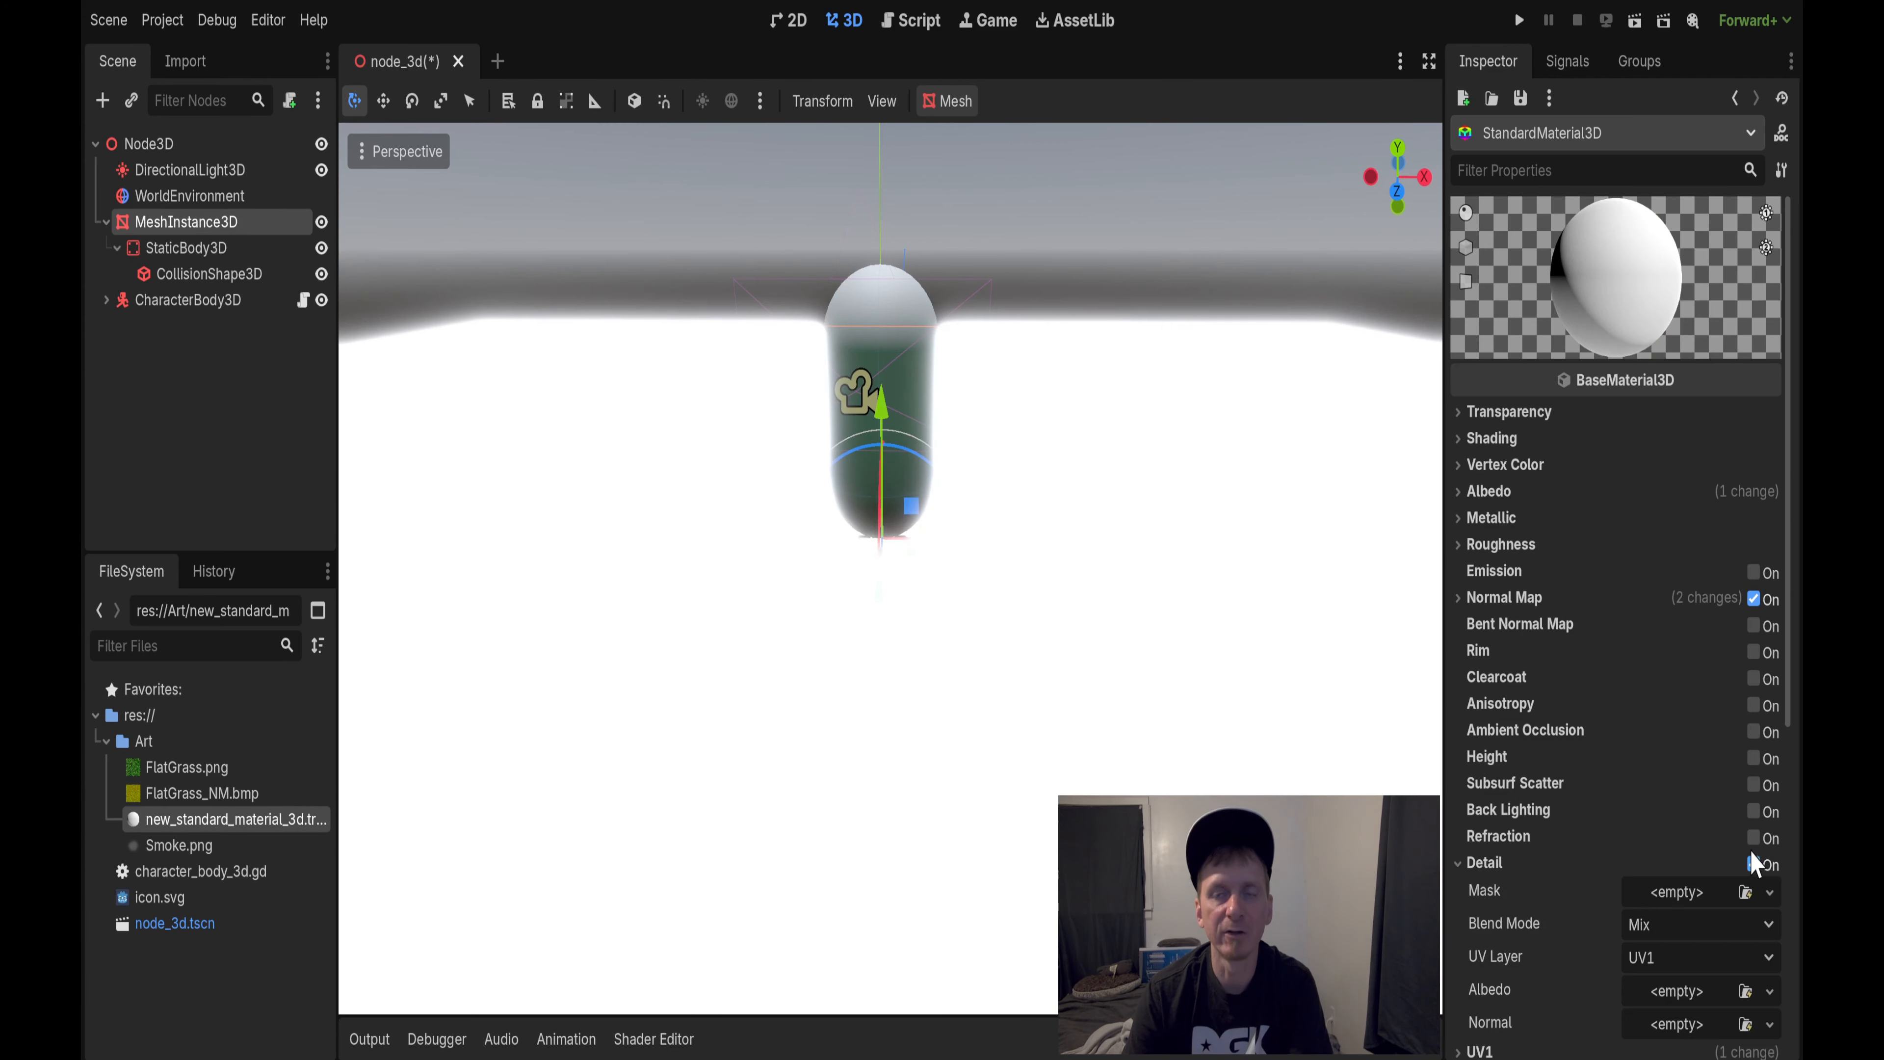
left_click(1661, 924)
left_click(1661, 1035)
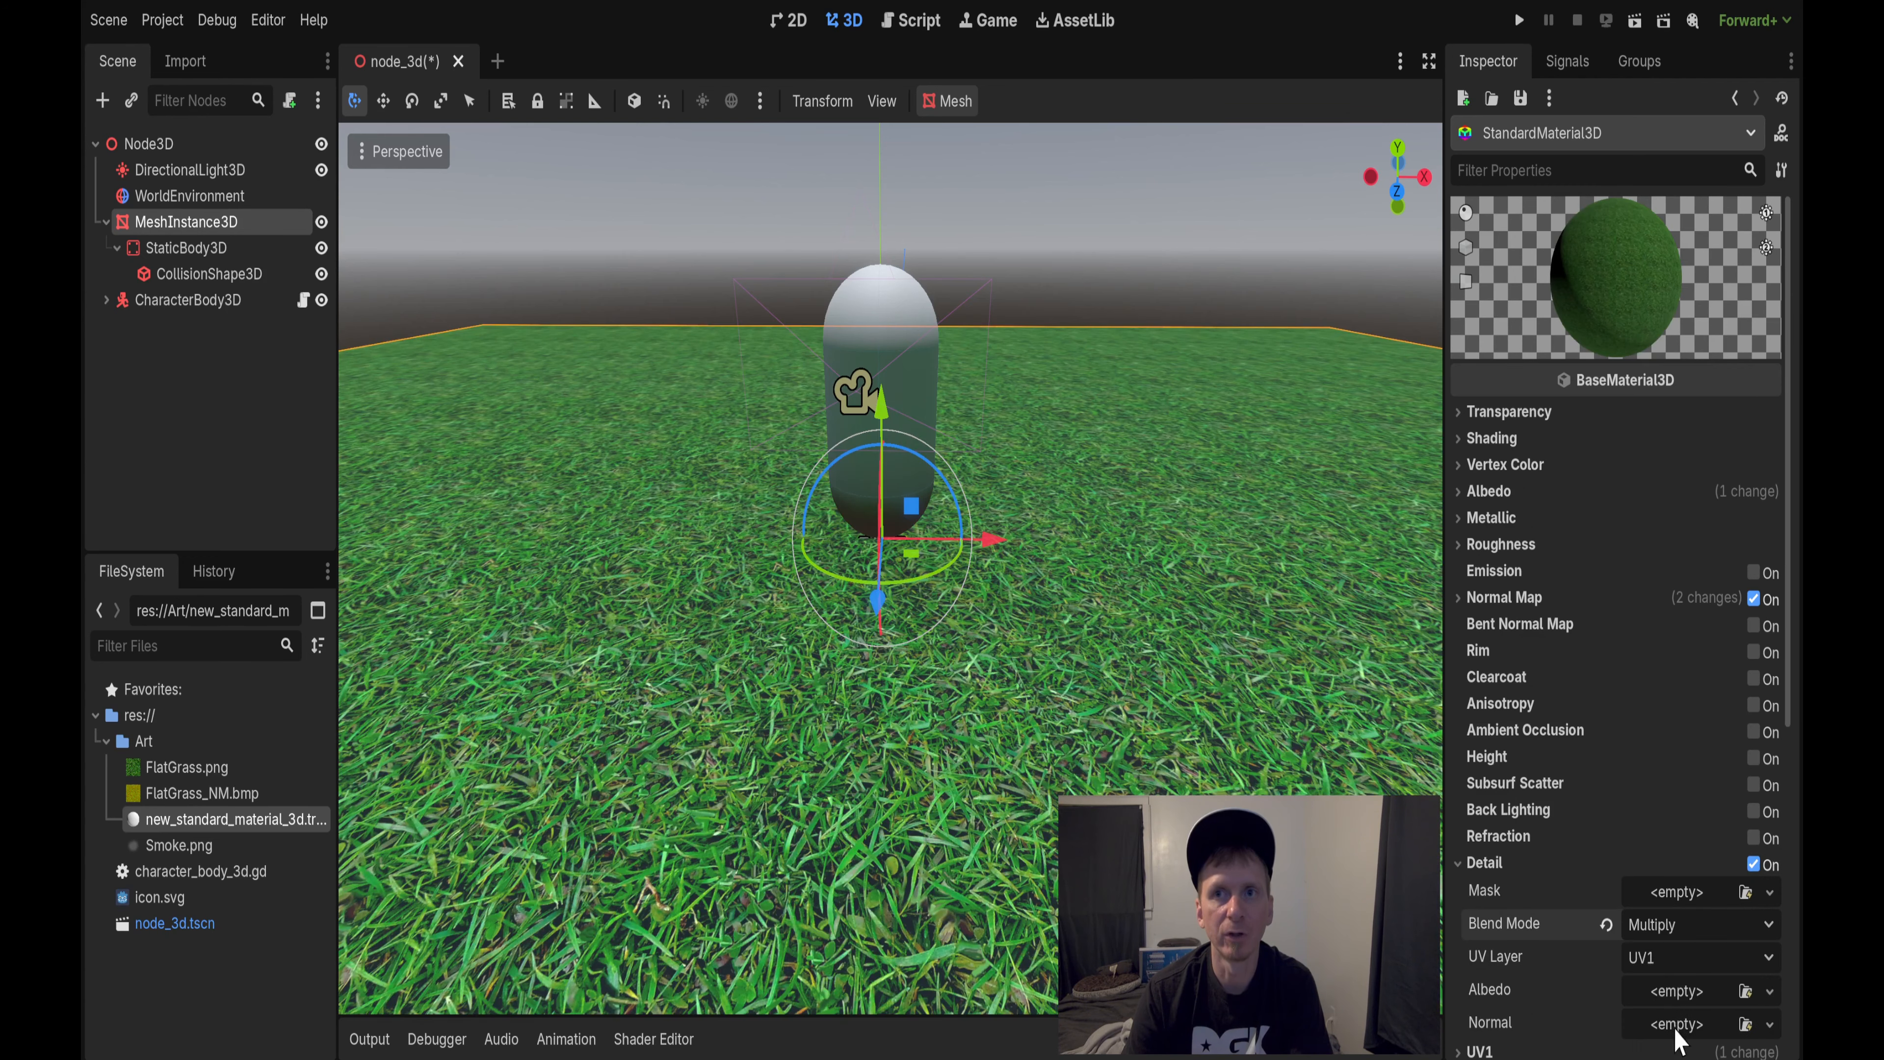
scroll(1667, 863, "down", 2)
left_click(1666, 863)
left_click(1672, 919)
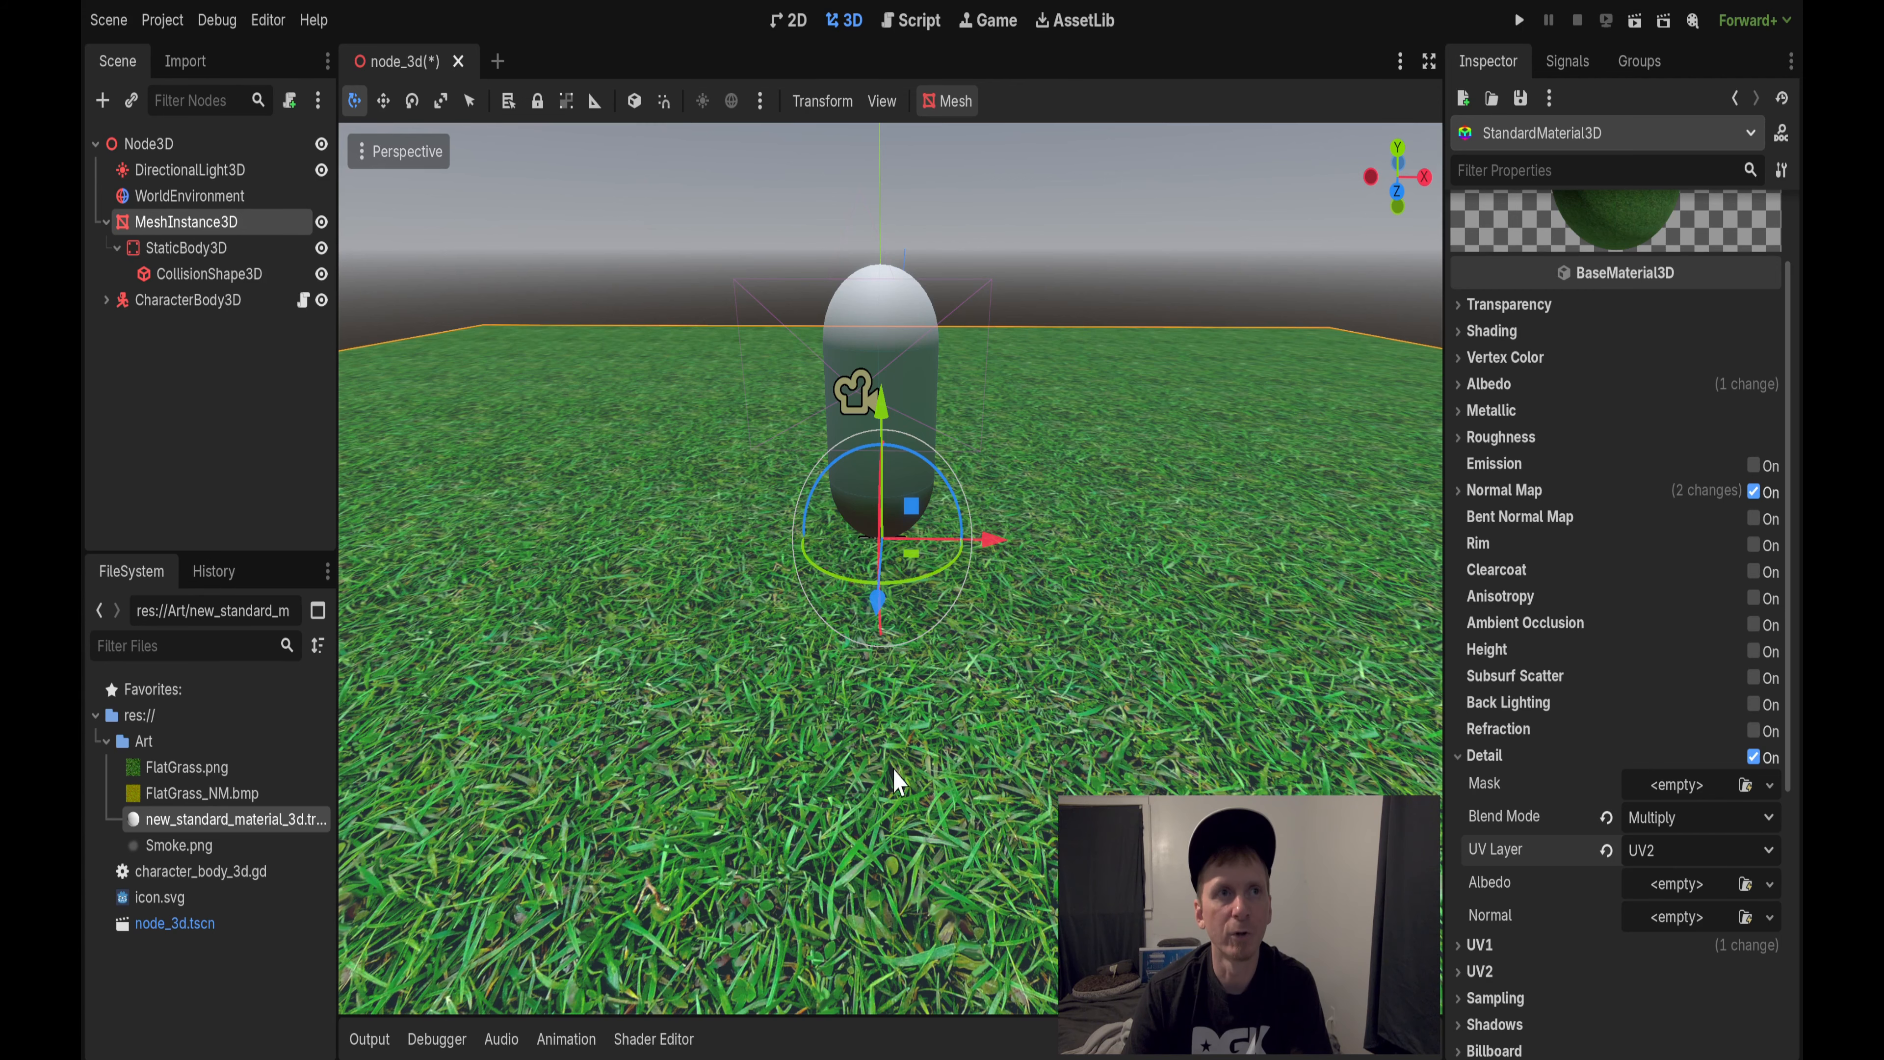
Step: Assign Smoke.png as the detail albedo texture of the grass material
left_click(190, 855)
left_click_drag(184, 860, 1678, 889)
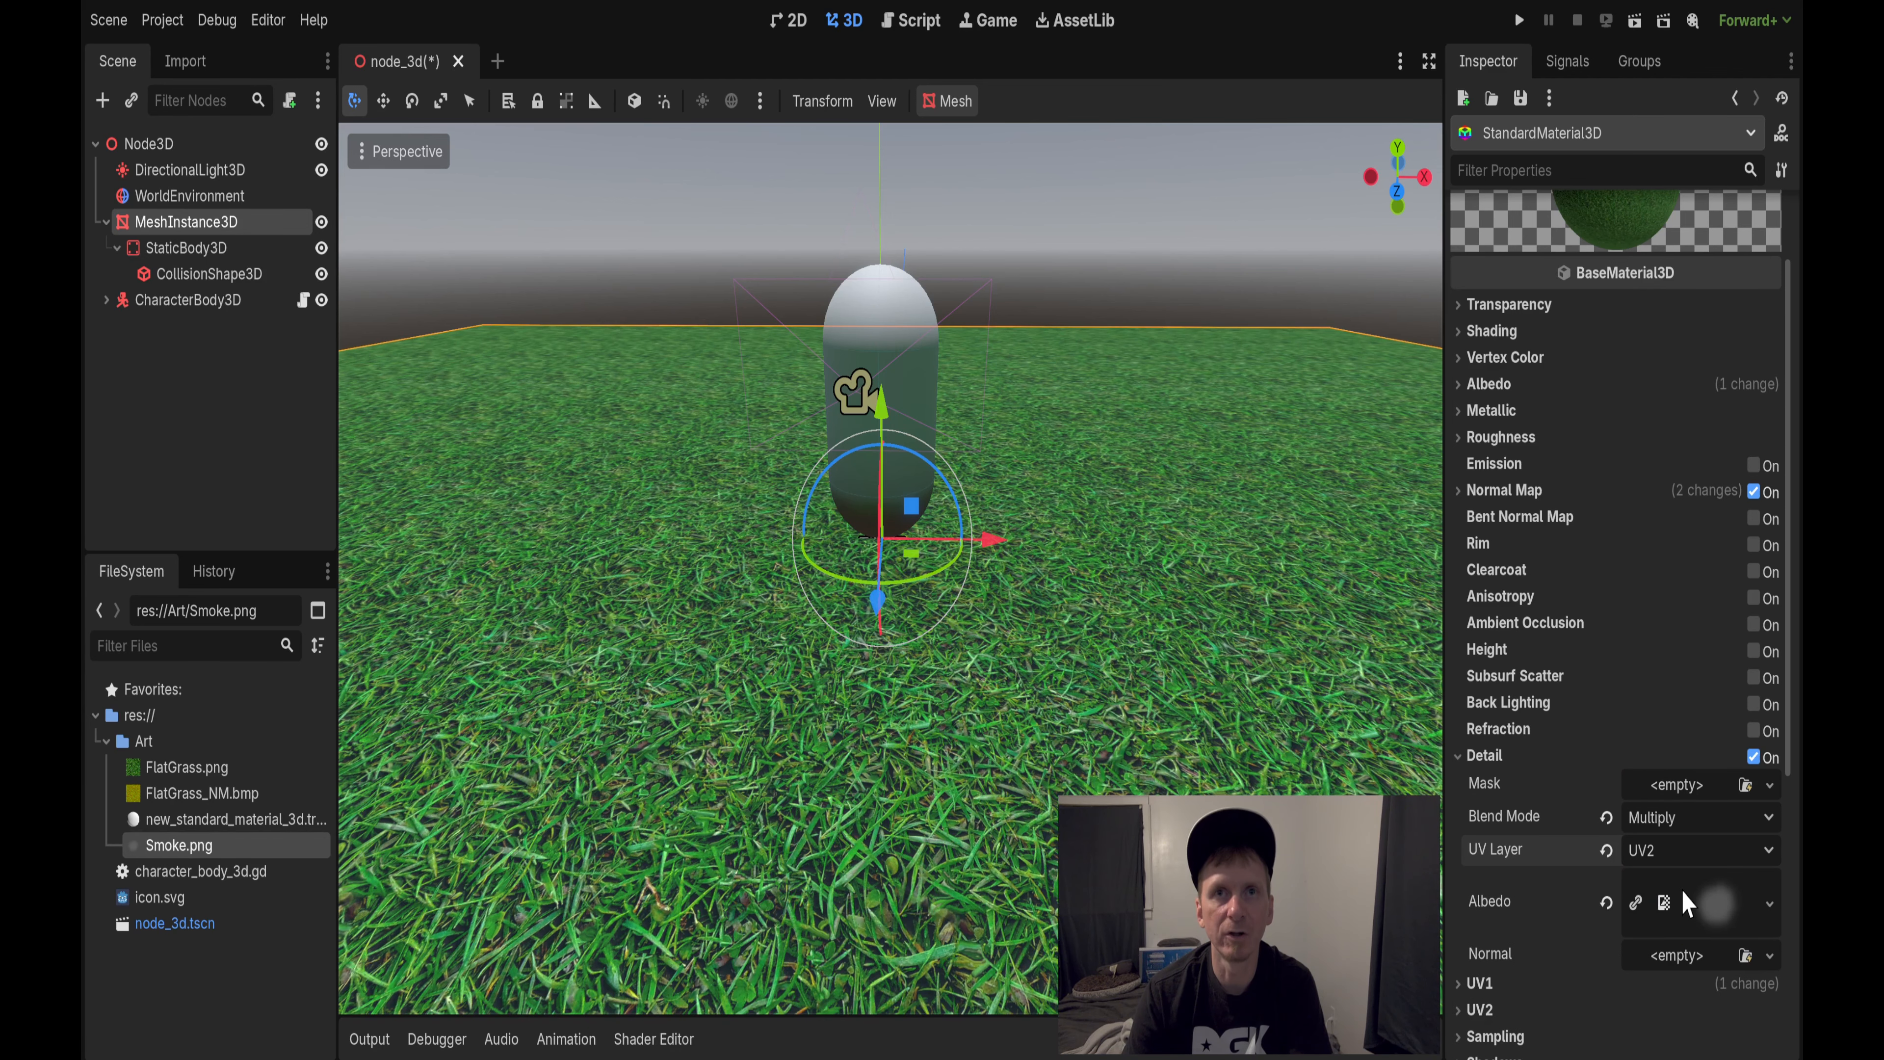
Step: Turn on triplanar mapping for UV2 and set the UV2 scale to 0.08 on all axes
scroll(1688, 905, "down", 3)
left_click(1478, 903)
scroll(1593, 900, "down", 3)
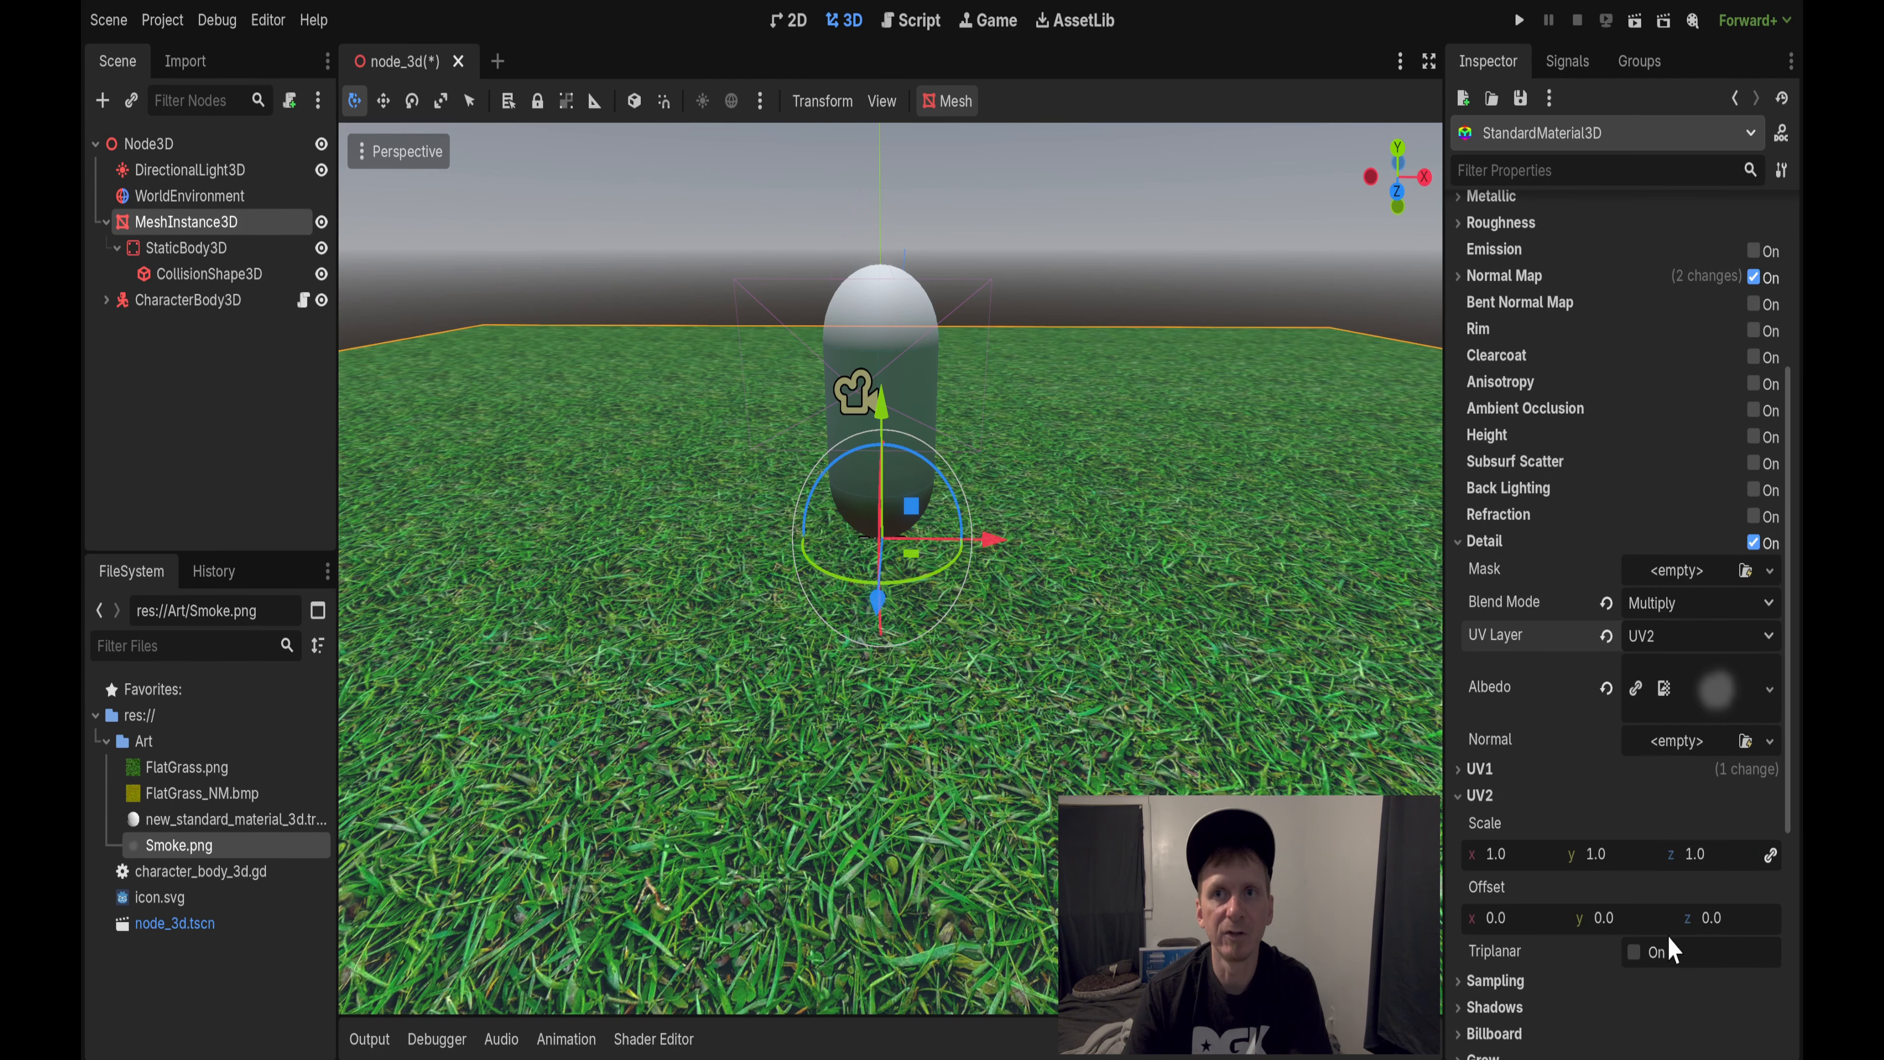
left_click(1635, 952)
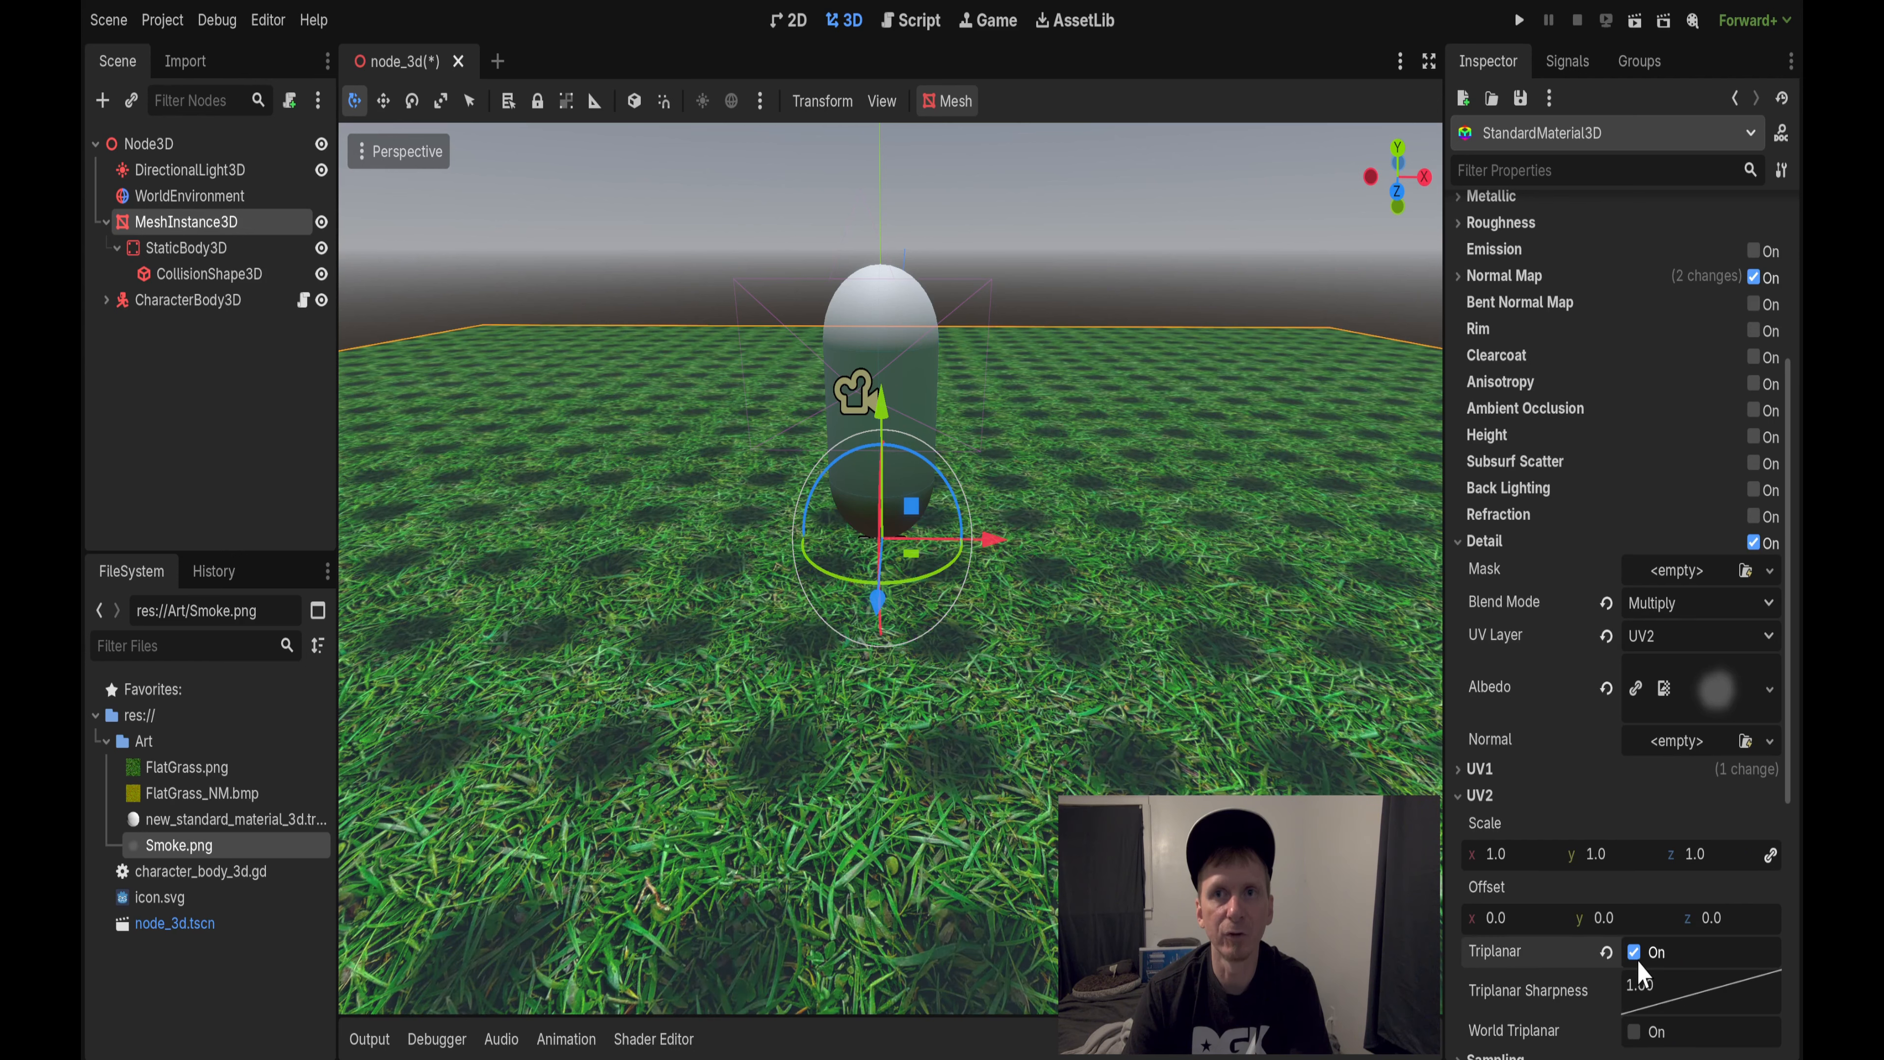
left_click_drag(1632, 855, 1561, 856)
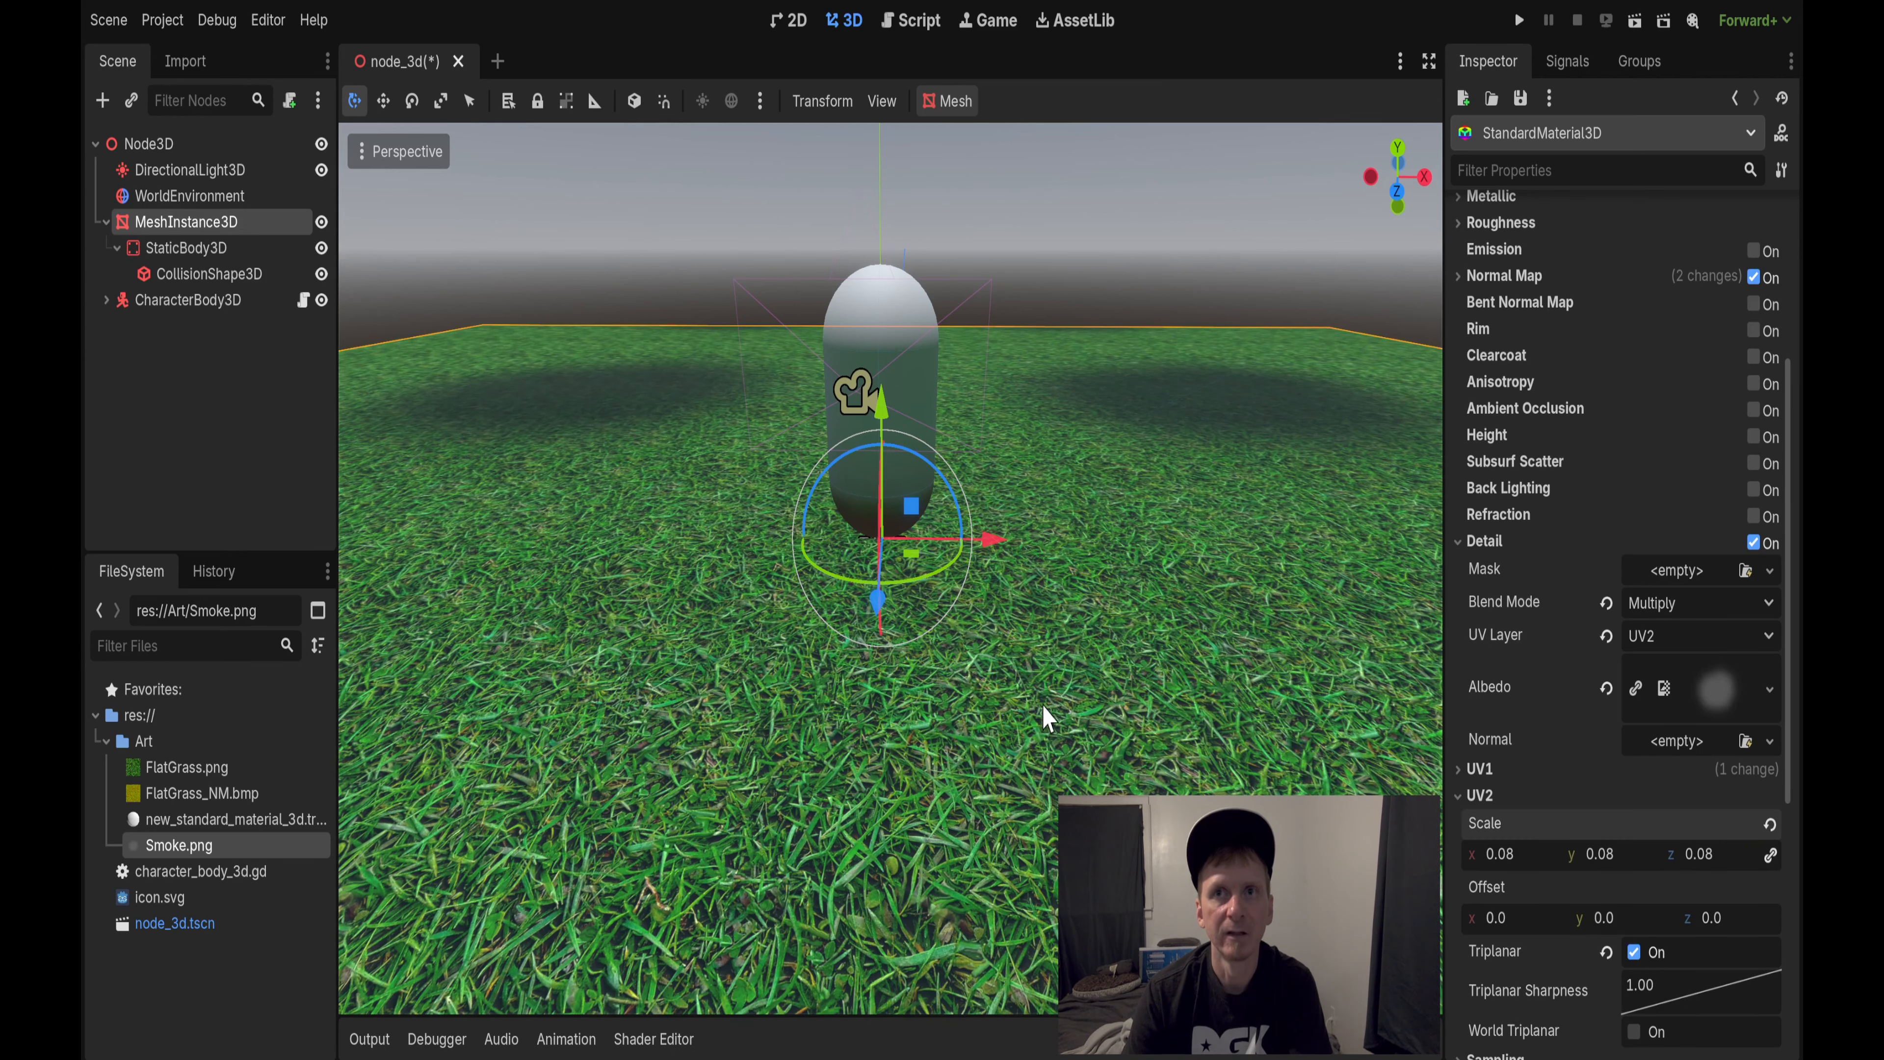
Step: Set the UV2 triplanar sharpness to 0.0220
left_click(1466, 796)
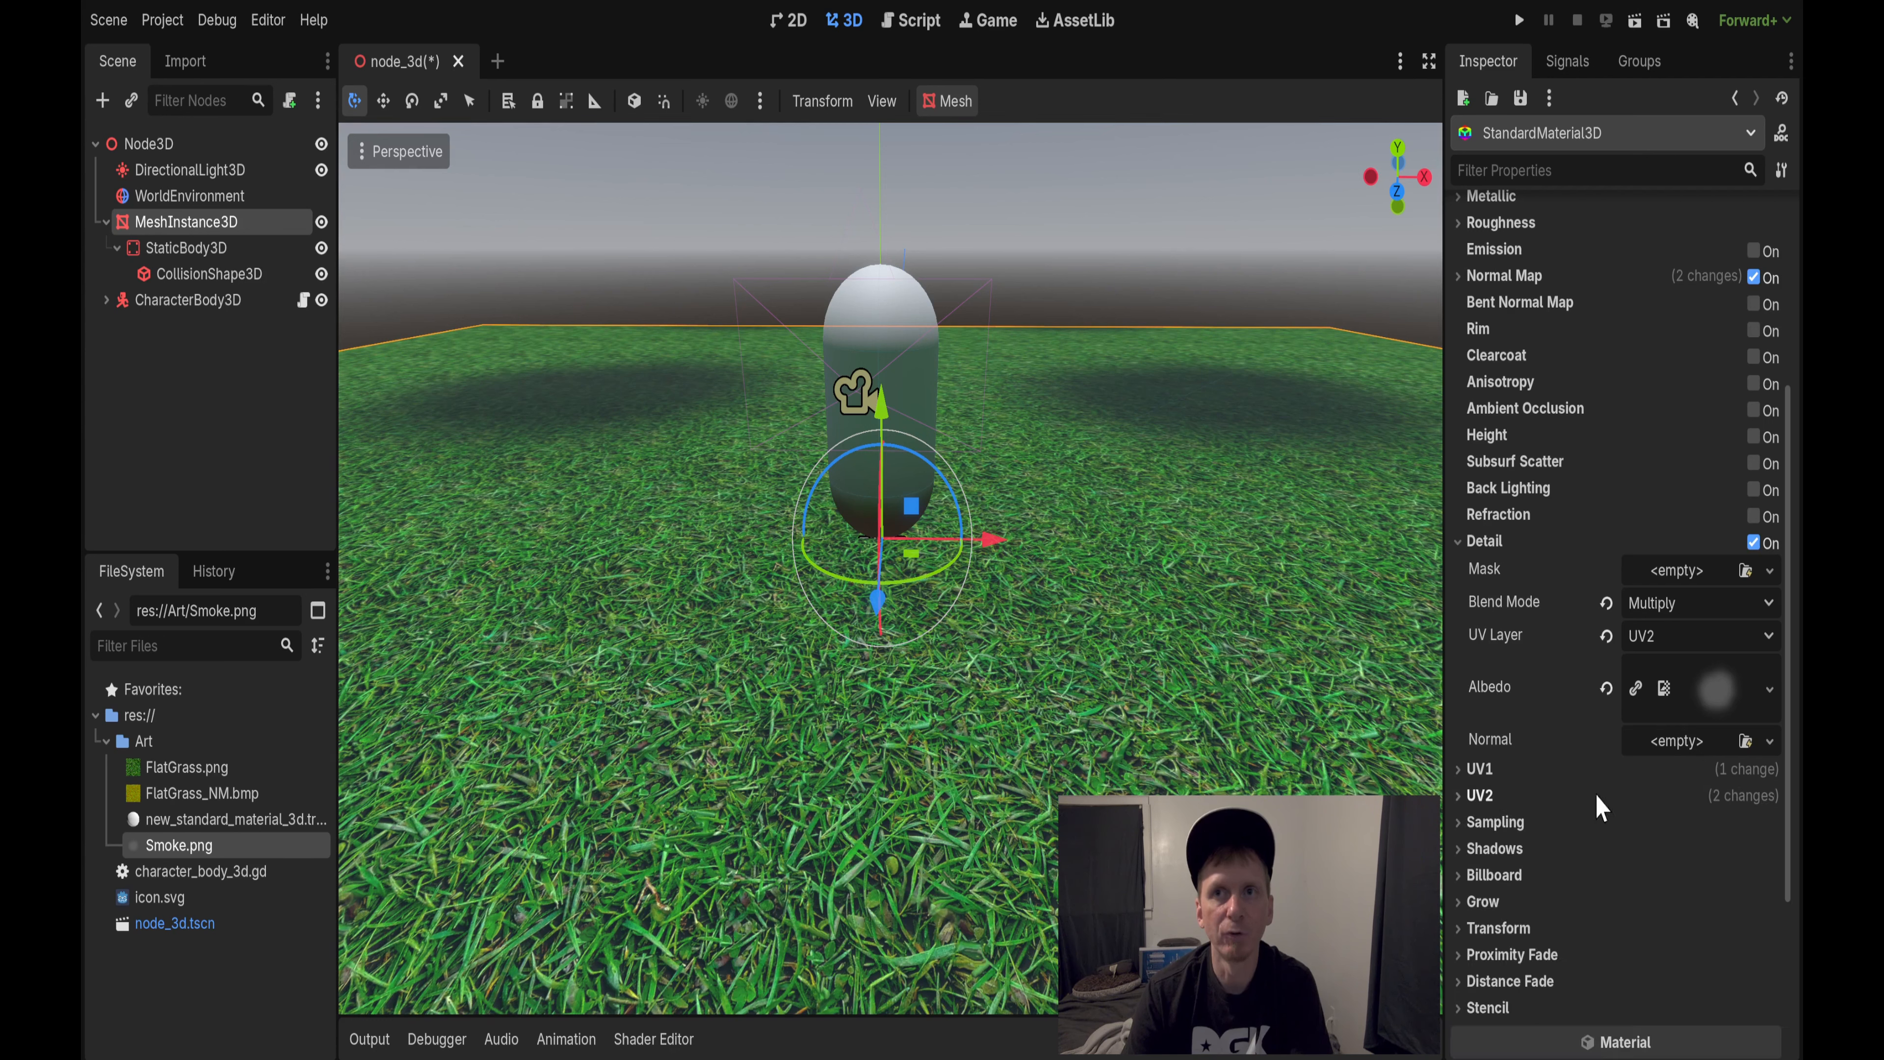
left_click(1493, 800)
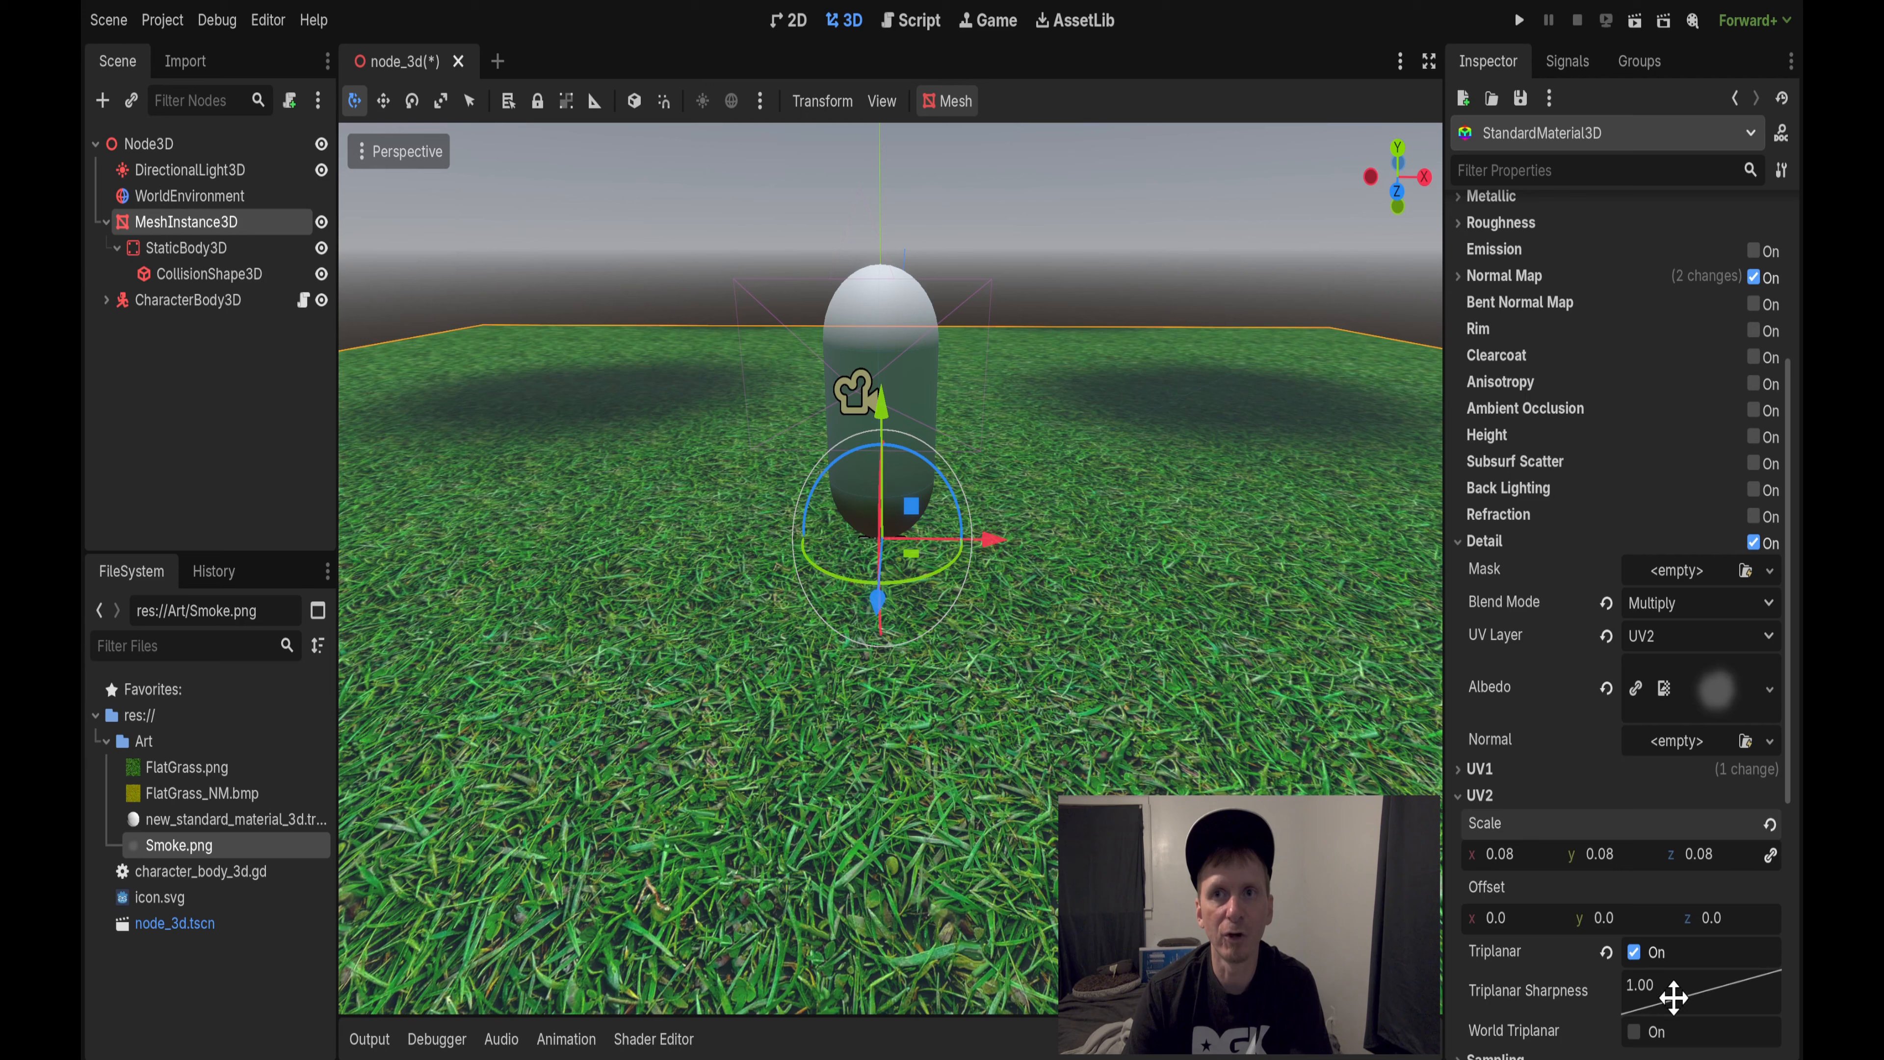
left_click_drag(1674, 996, 1653, 997)
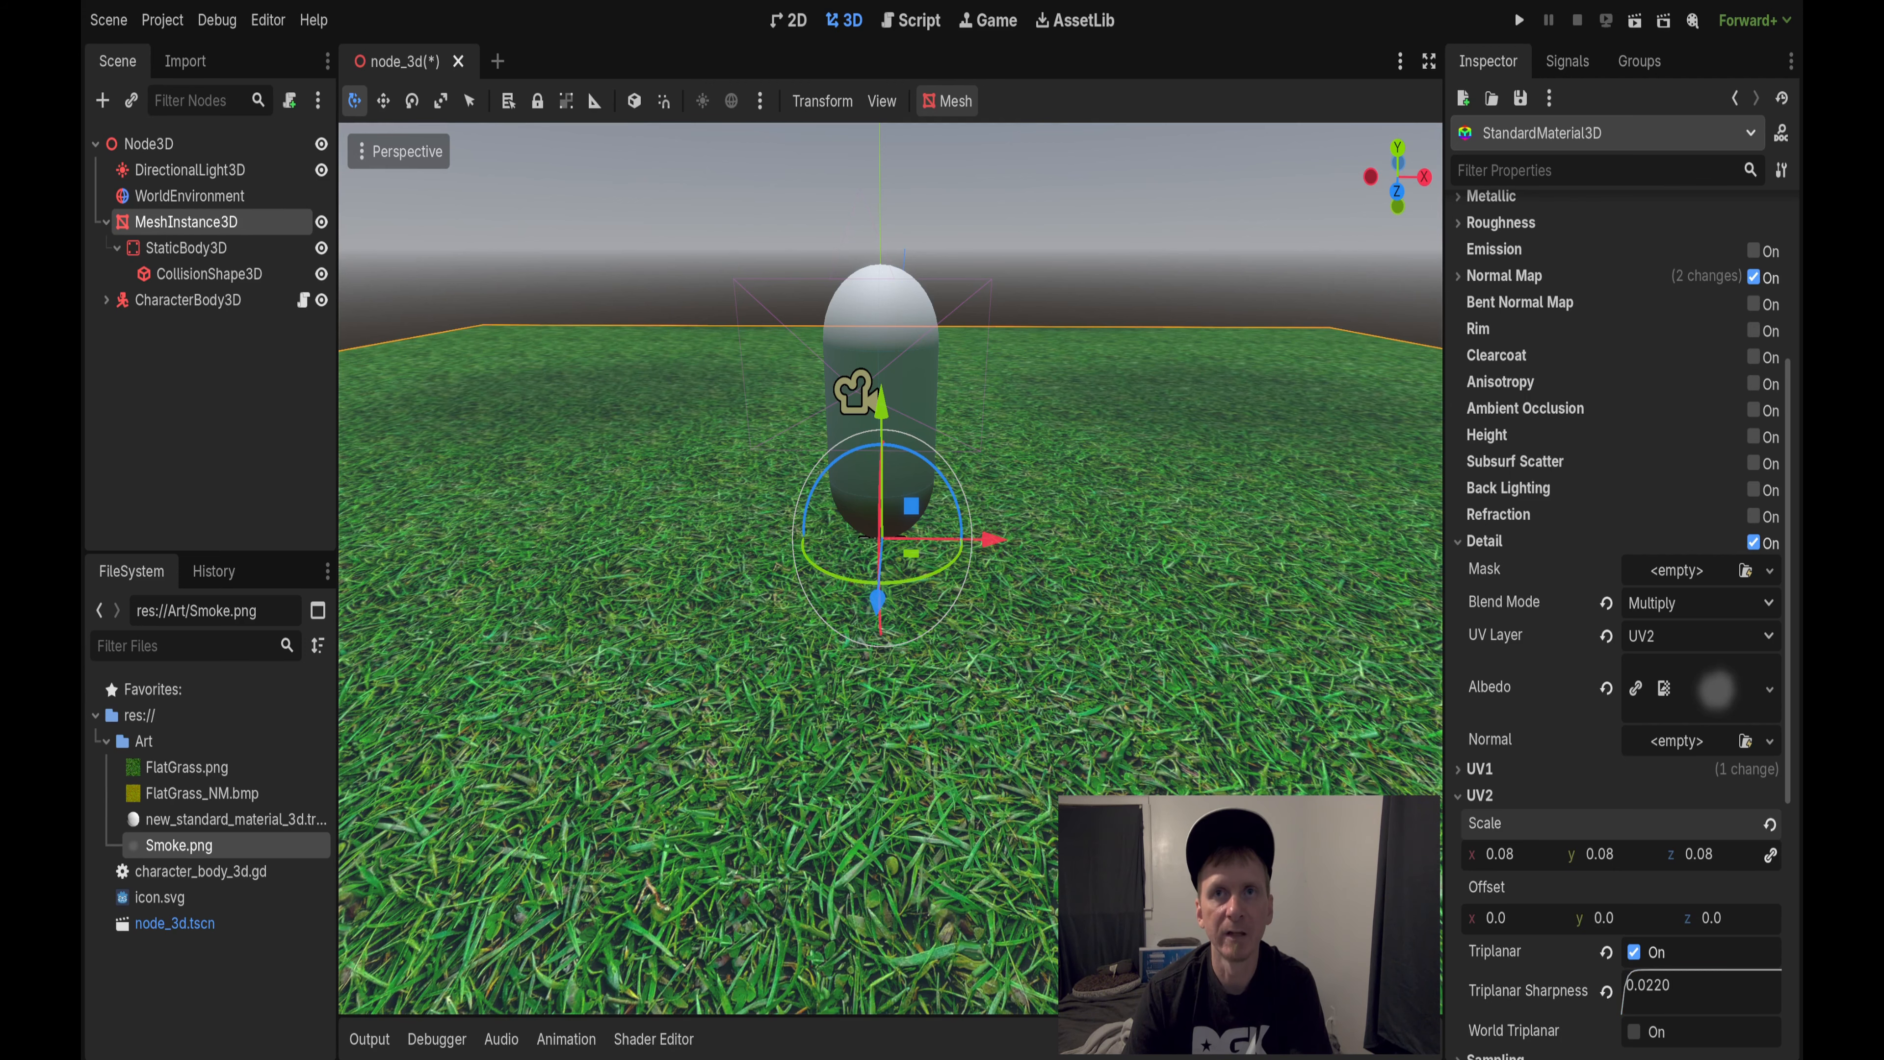
Step: Examine the detail shading across the grass ground around the capsule from several angles and distances
right_click_drag(1061, 679, 1328, 679)
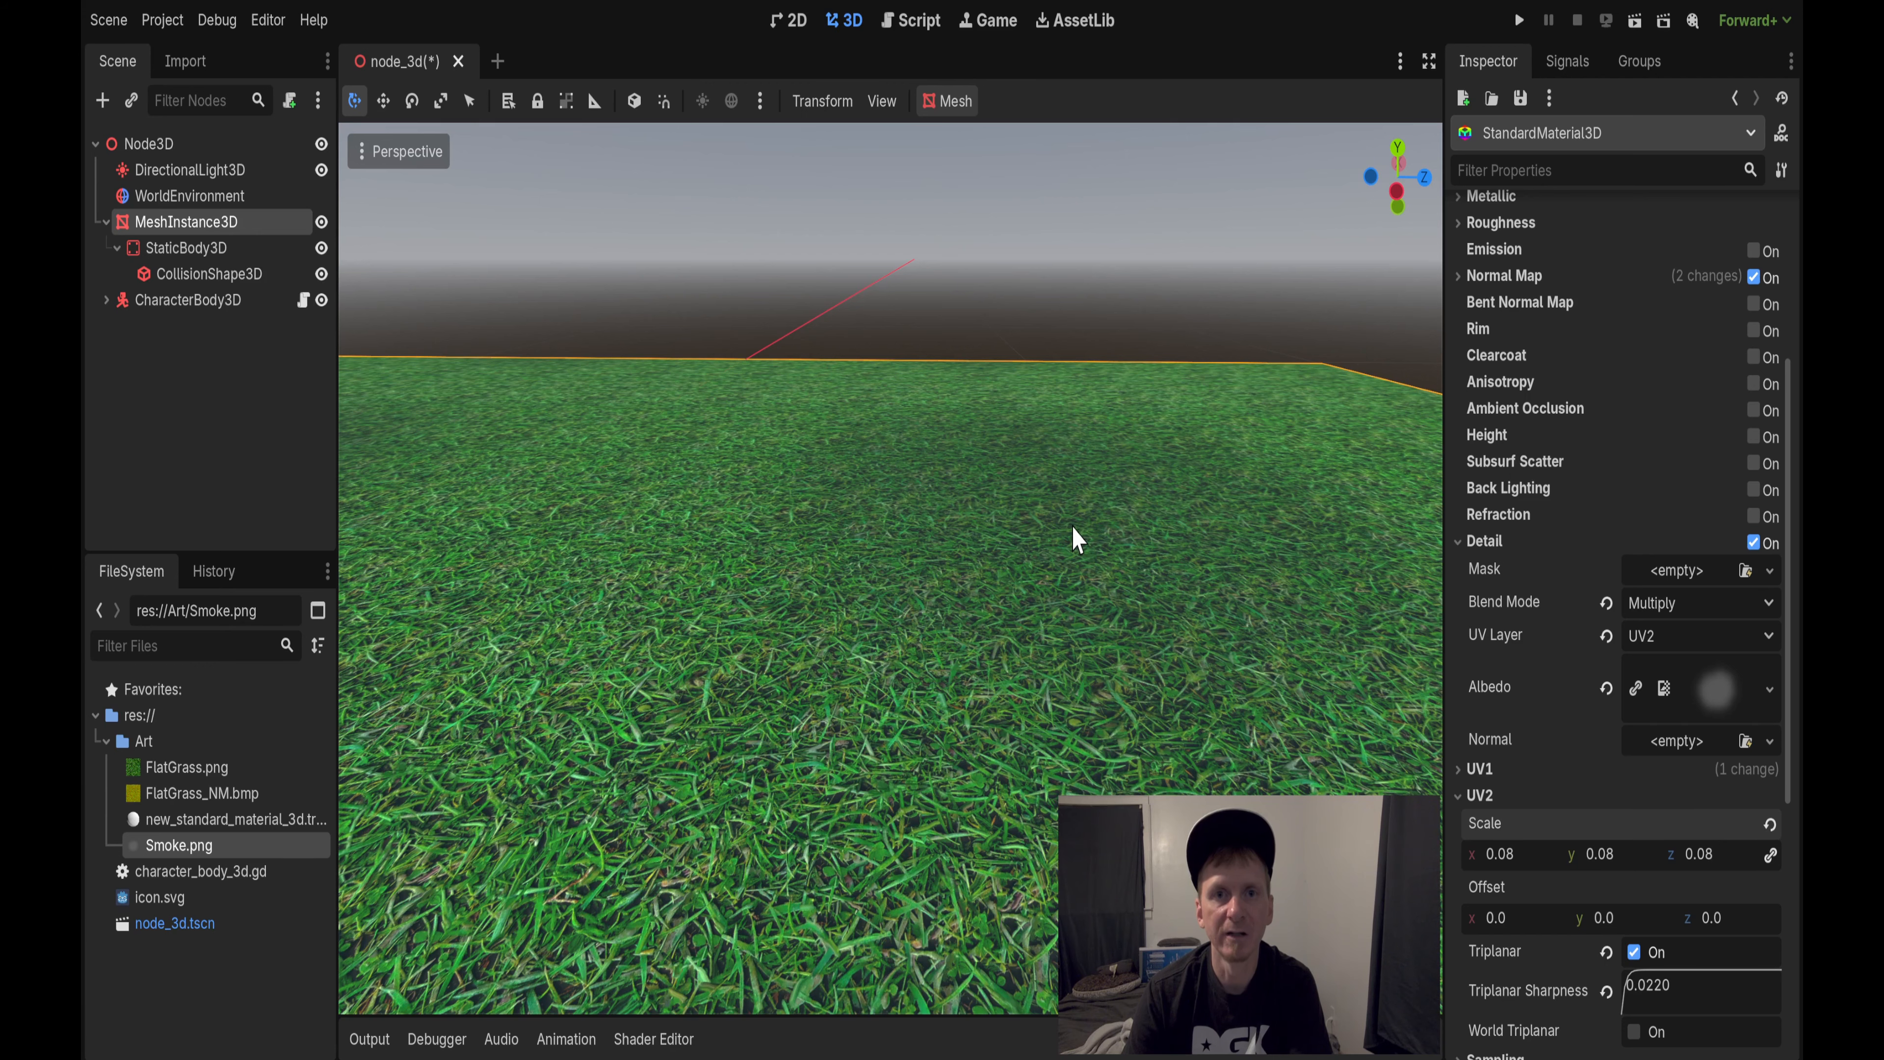
right_click_drag(1077, 540, 1141, 553)
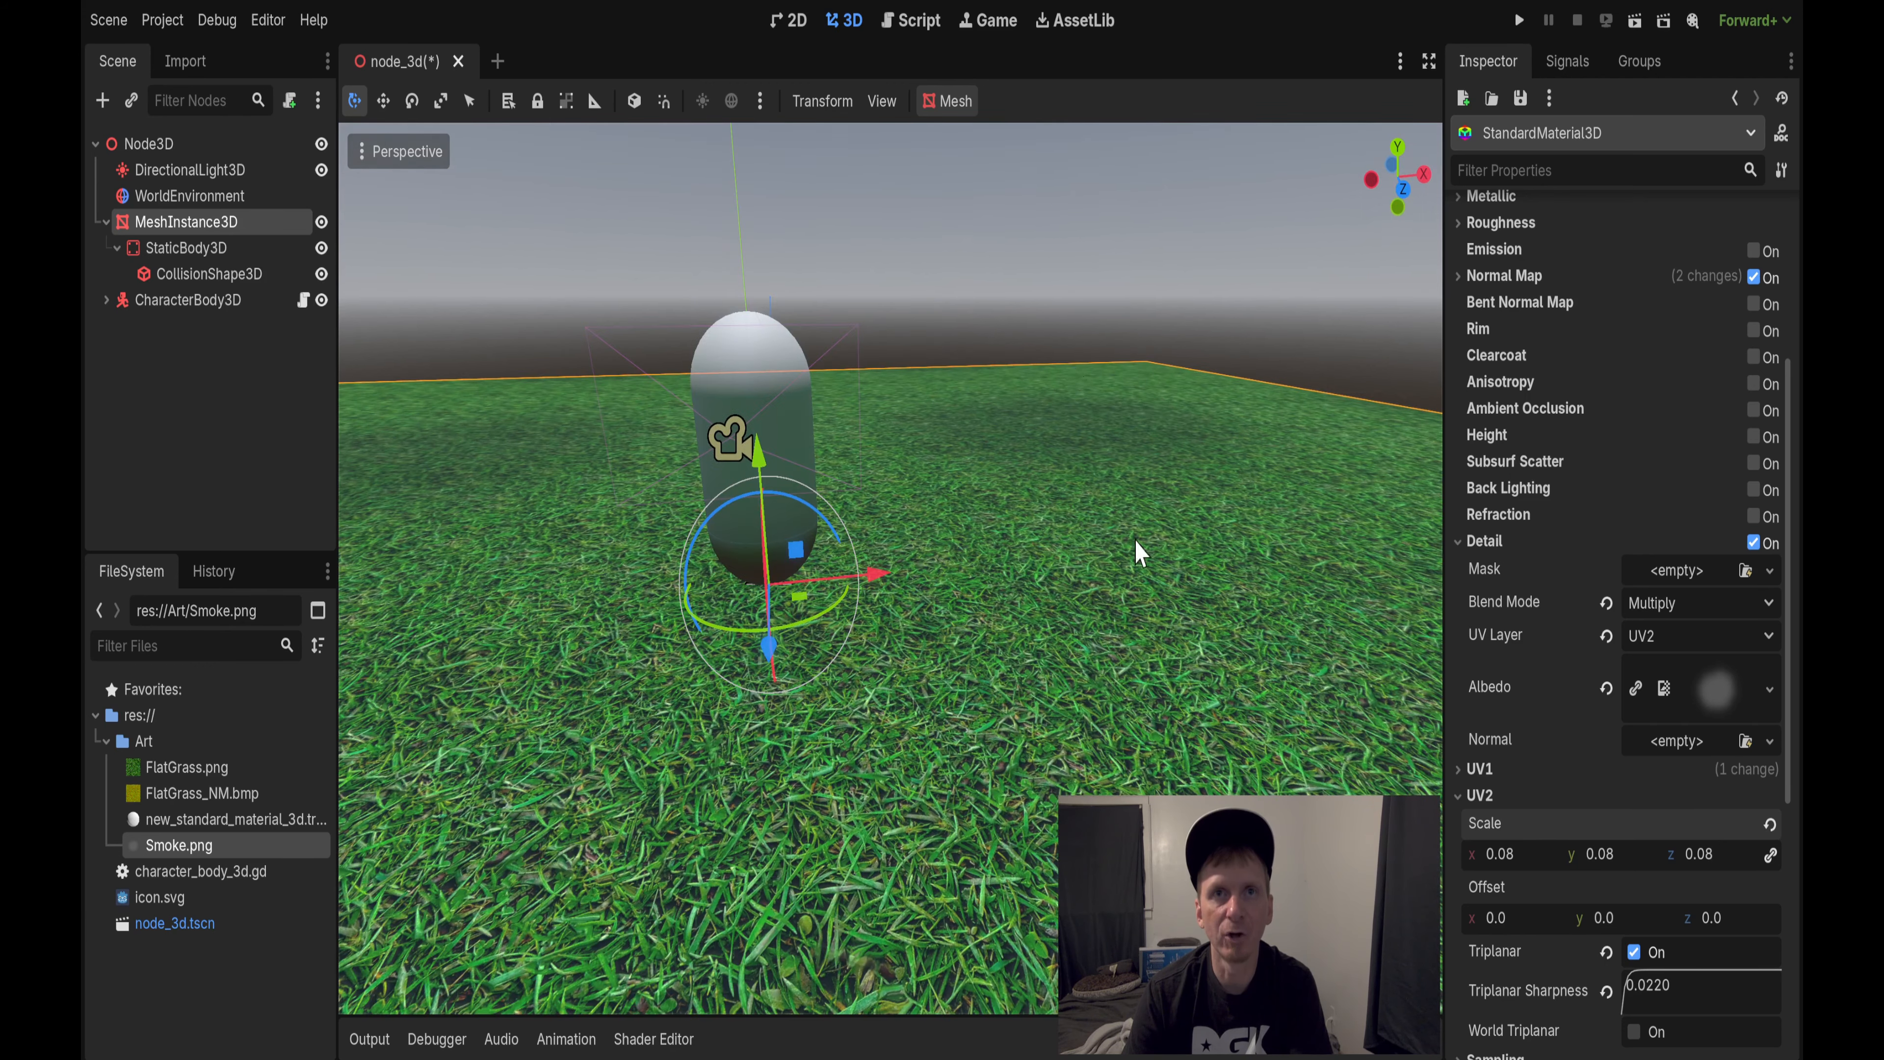
right_click_drag(1077, 716, 859, 259)
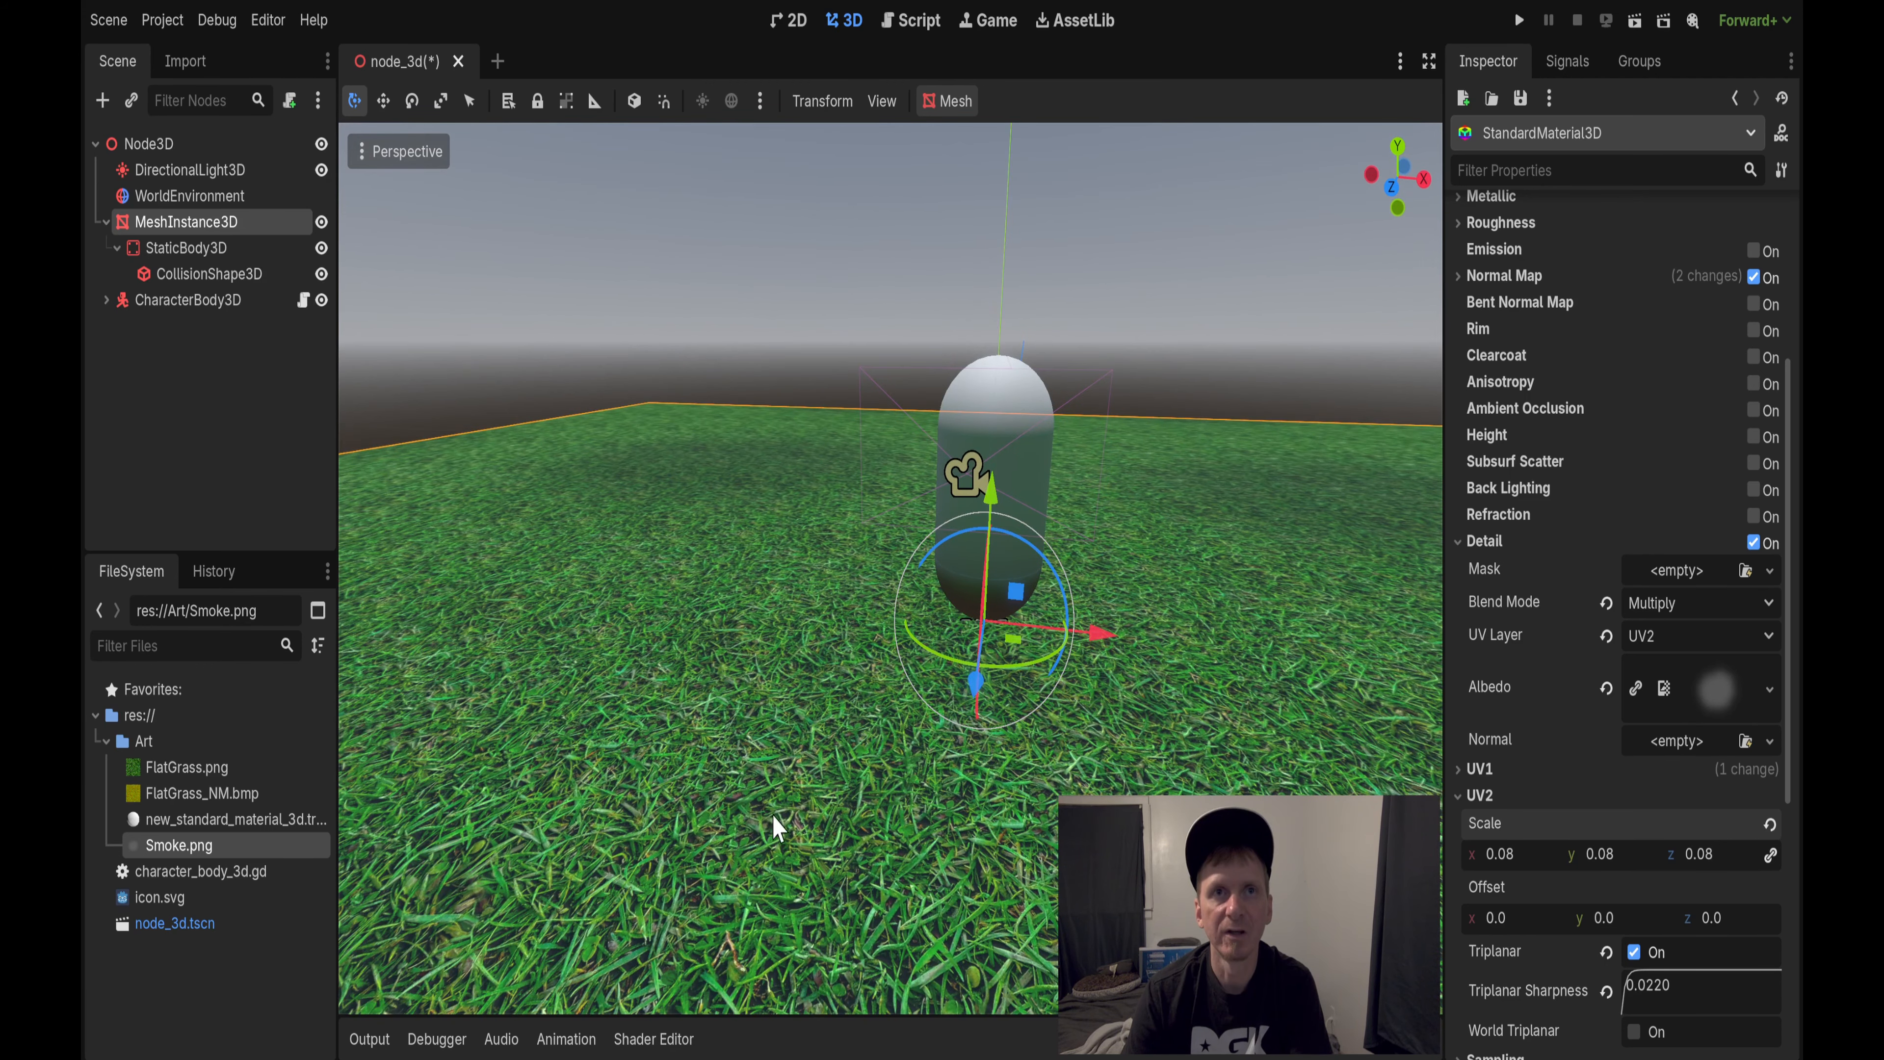
right_click_drag(758, 653, 805, 741)
scroll(758, 653, "down", 12)
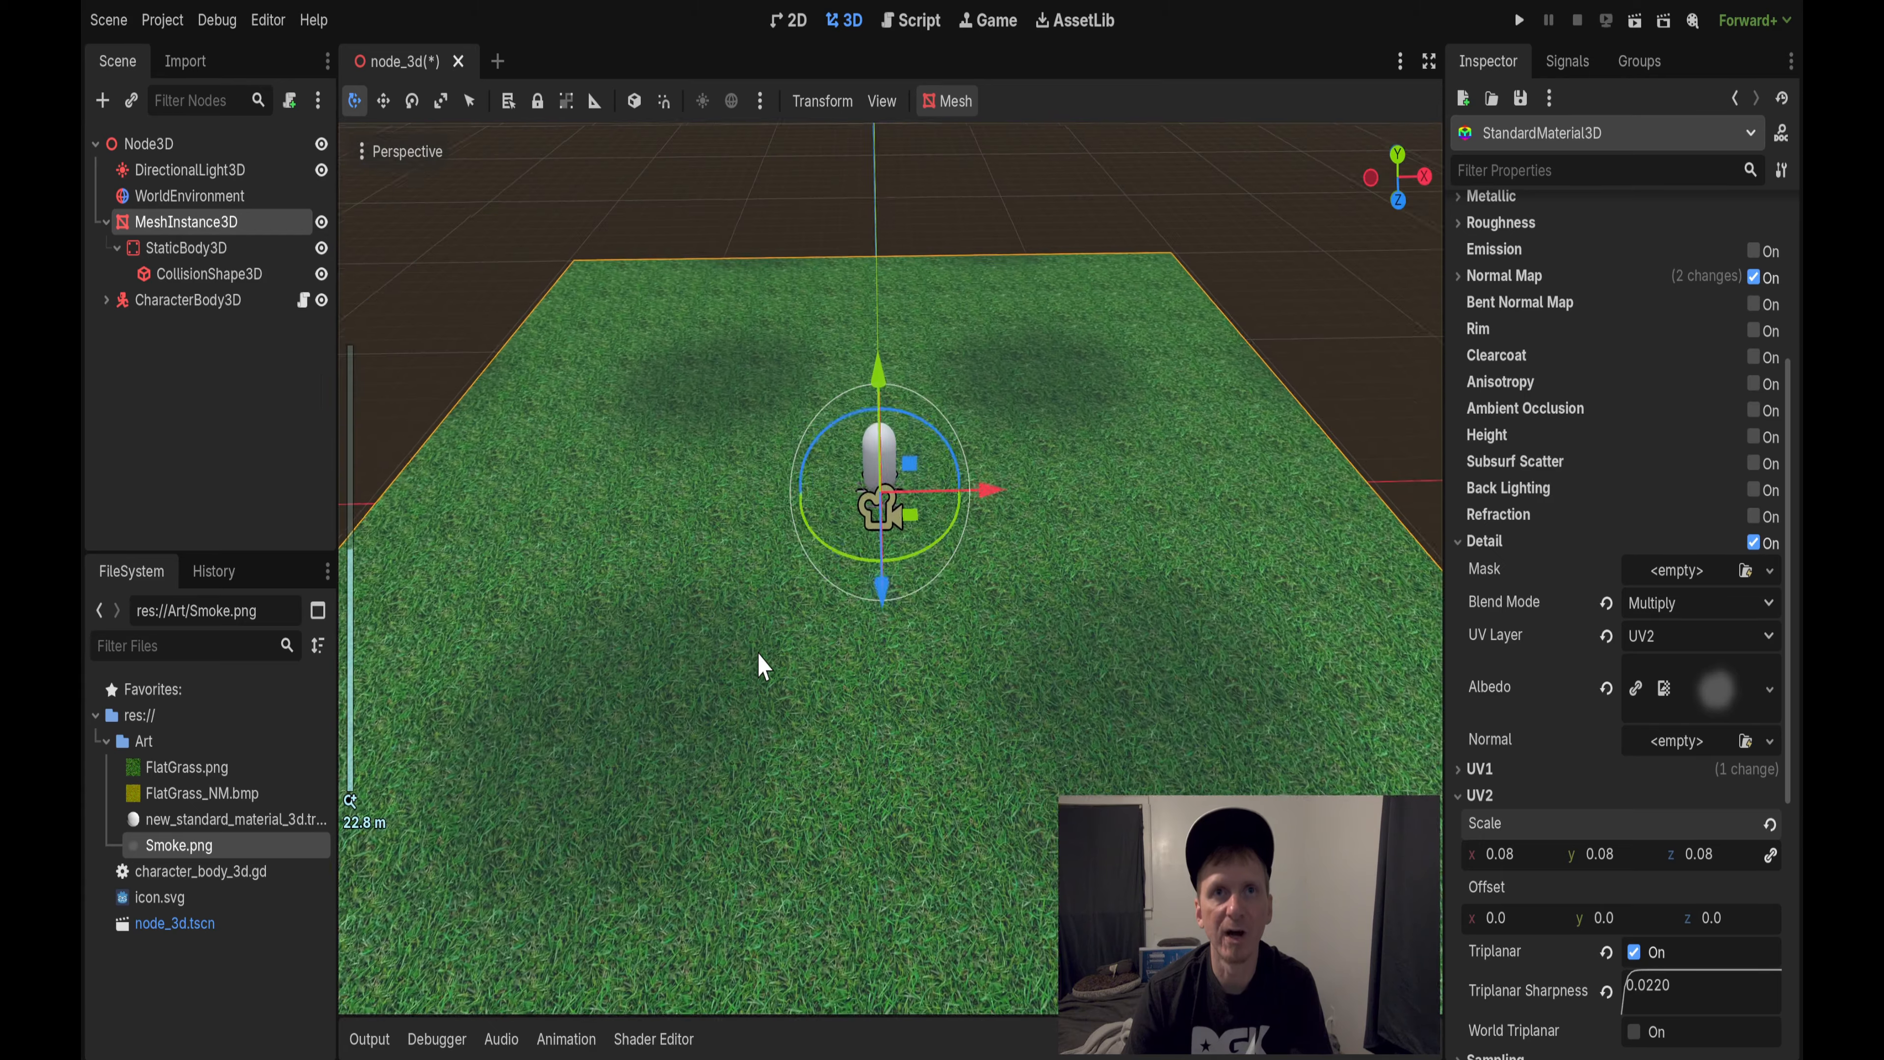
scroll(758, 653, "up", 2)
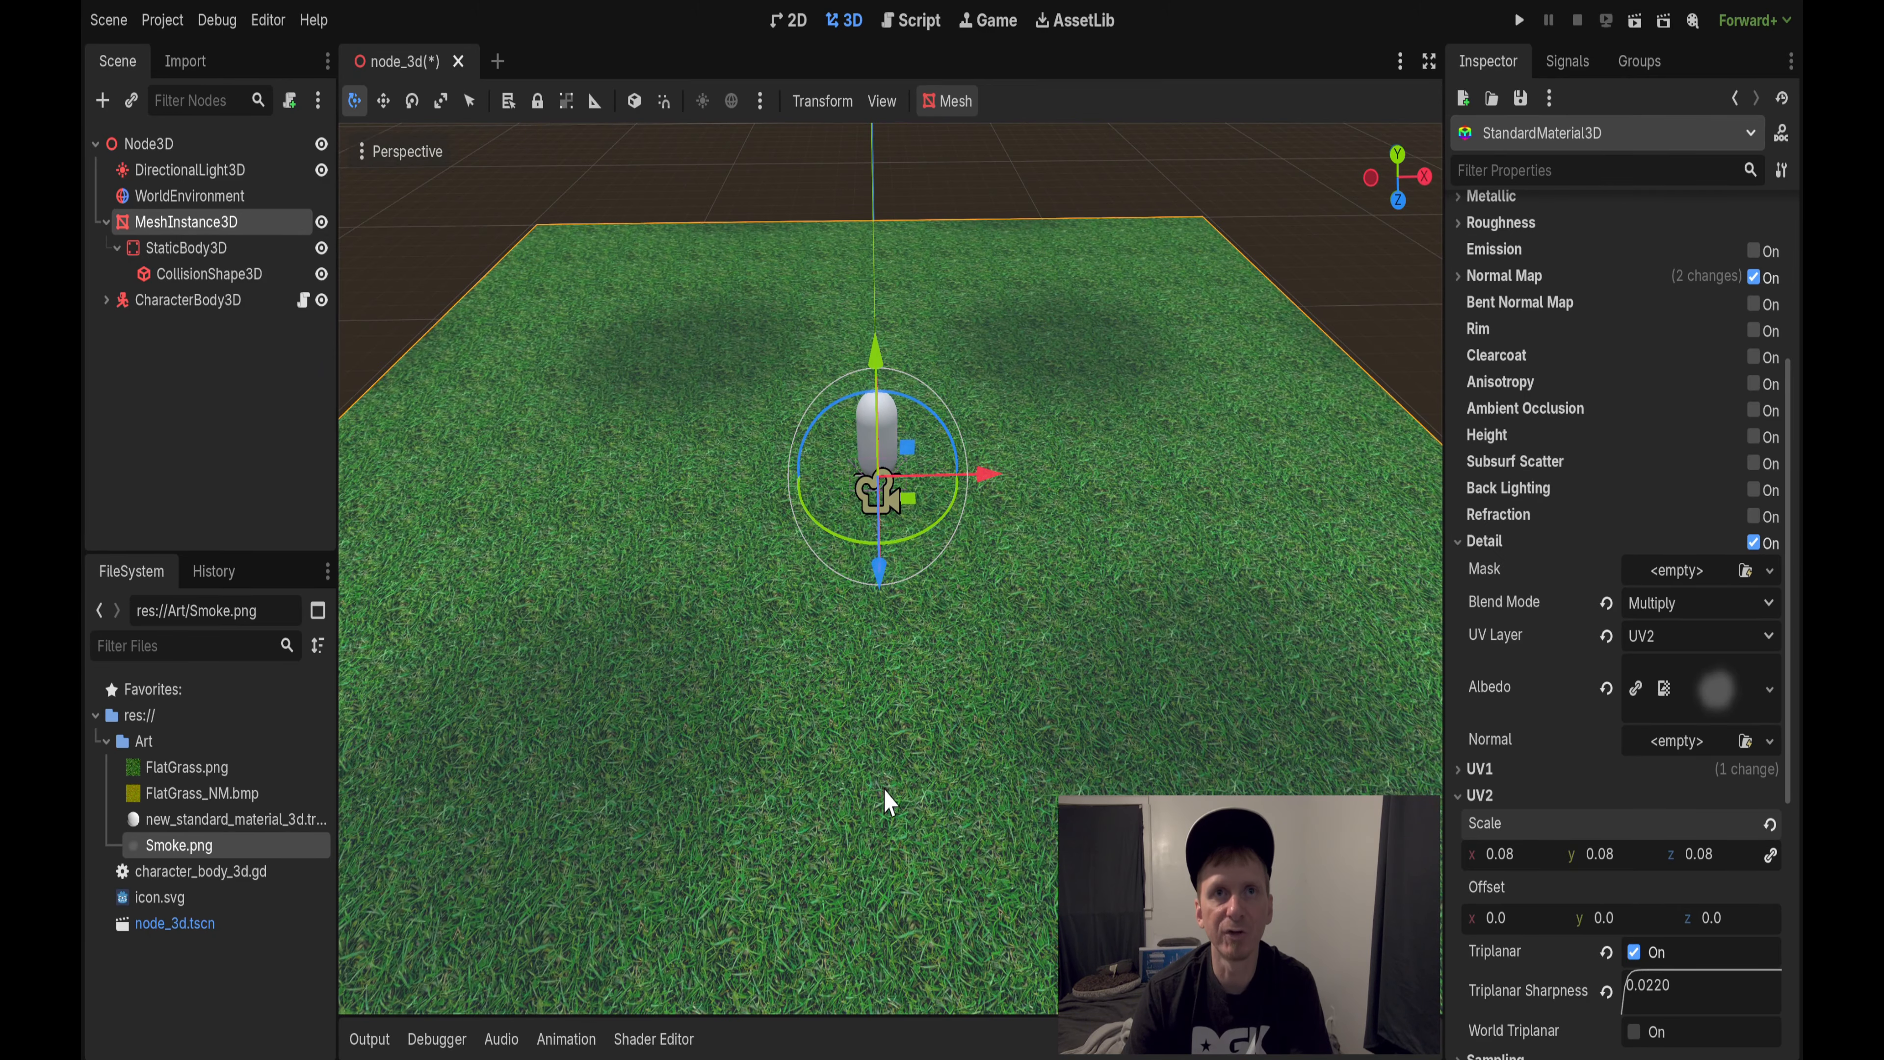
scroll(888, 801, "up", 2)
scroll(885, 789, "up", 4)
right_click_drag(885, 789, 888, 819)
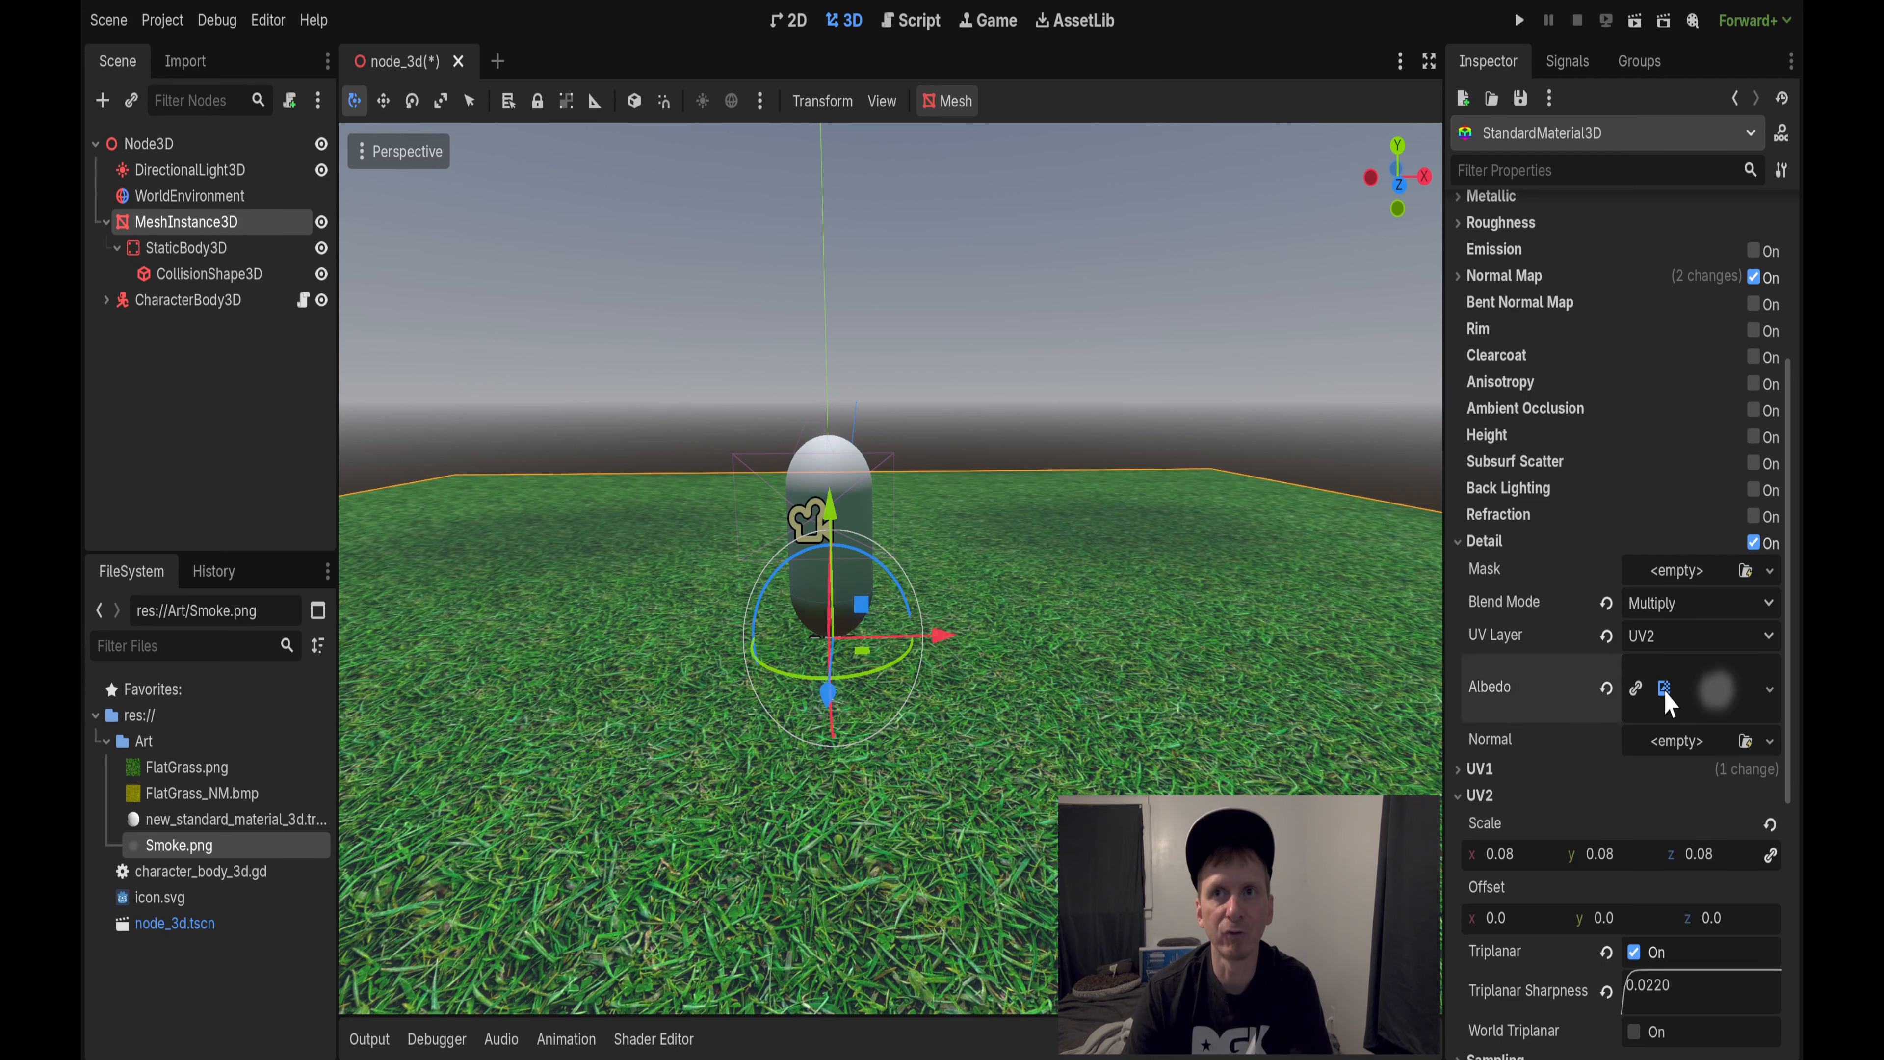
Step: Replace the detail albedo texture with a new NoiseTexture2D
left_click(1773, 692)
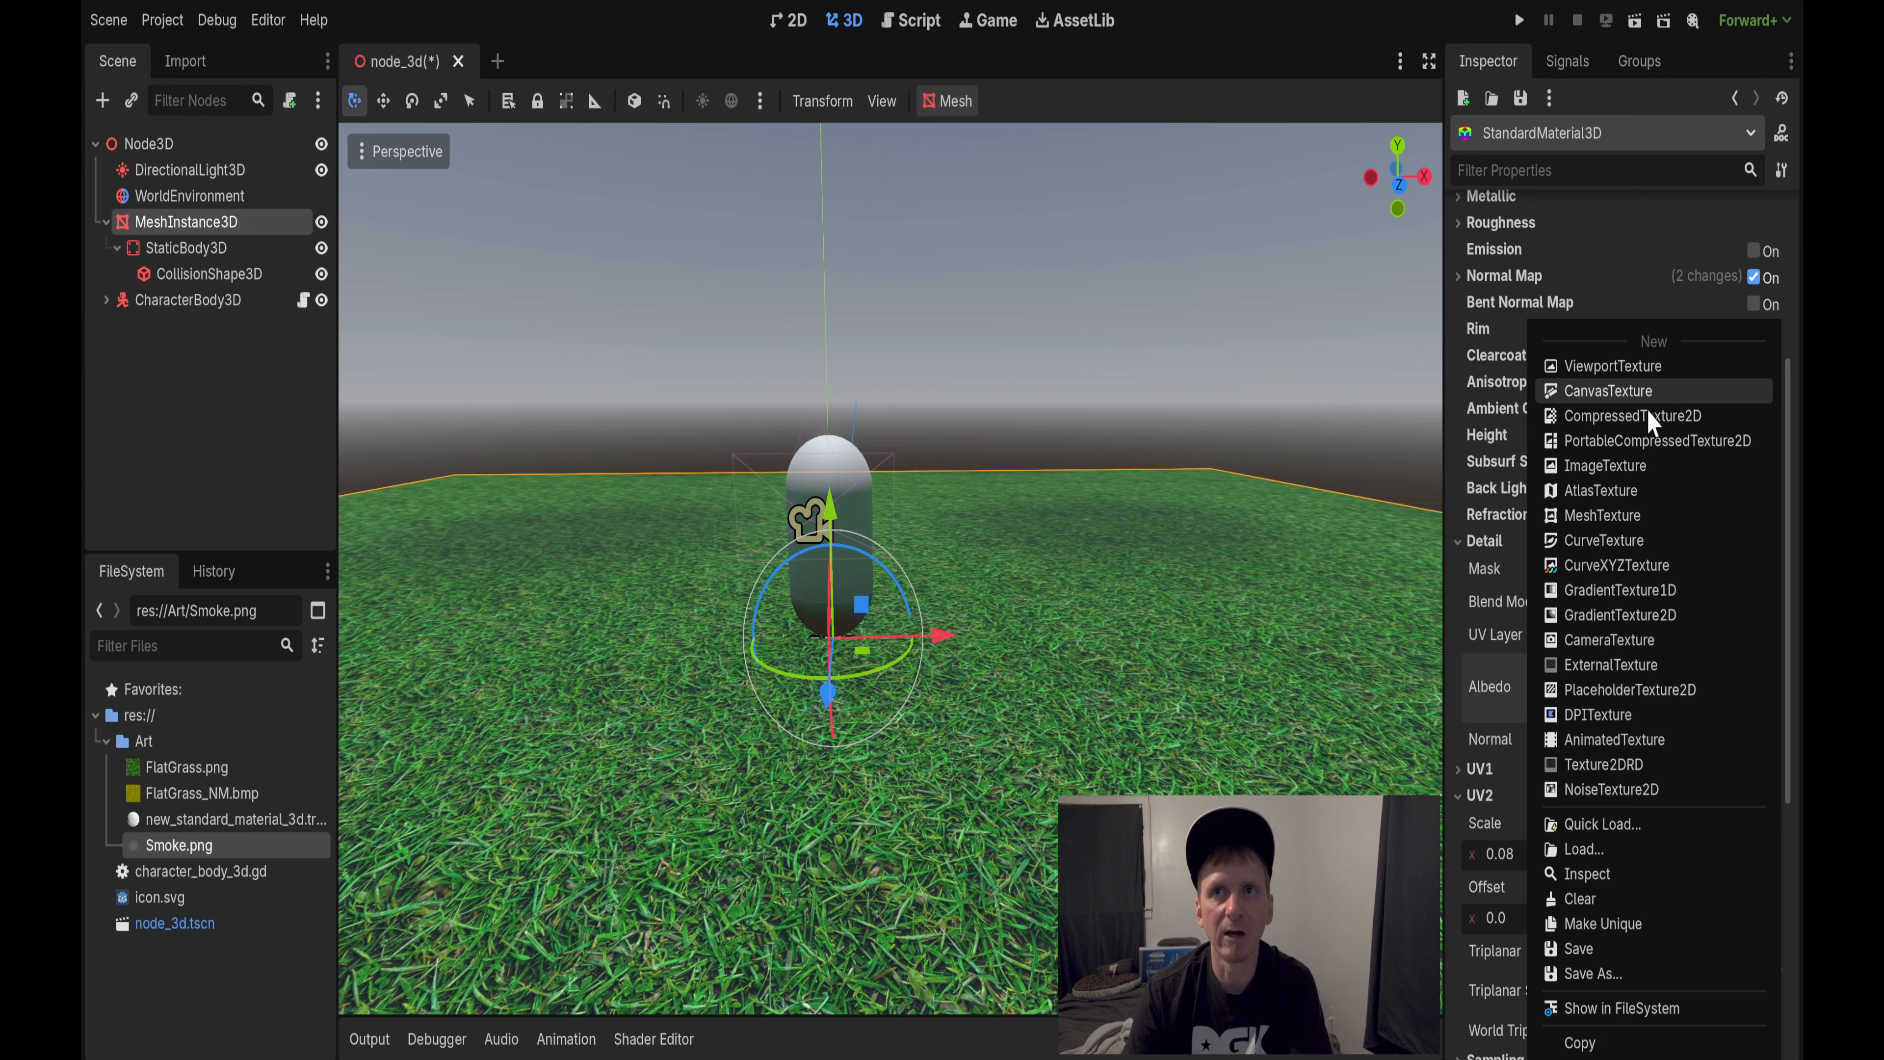
left_click(1617, 789)
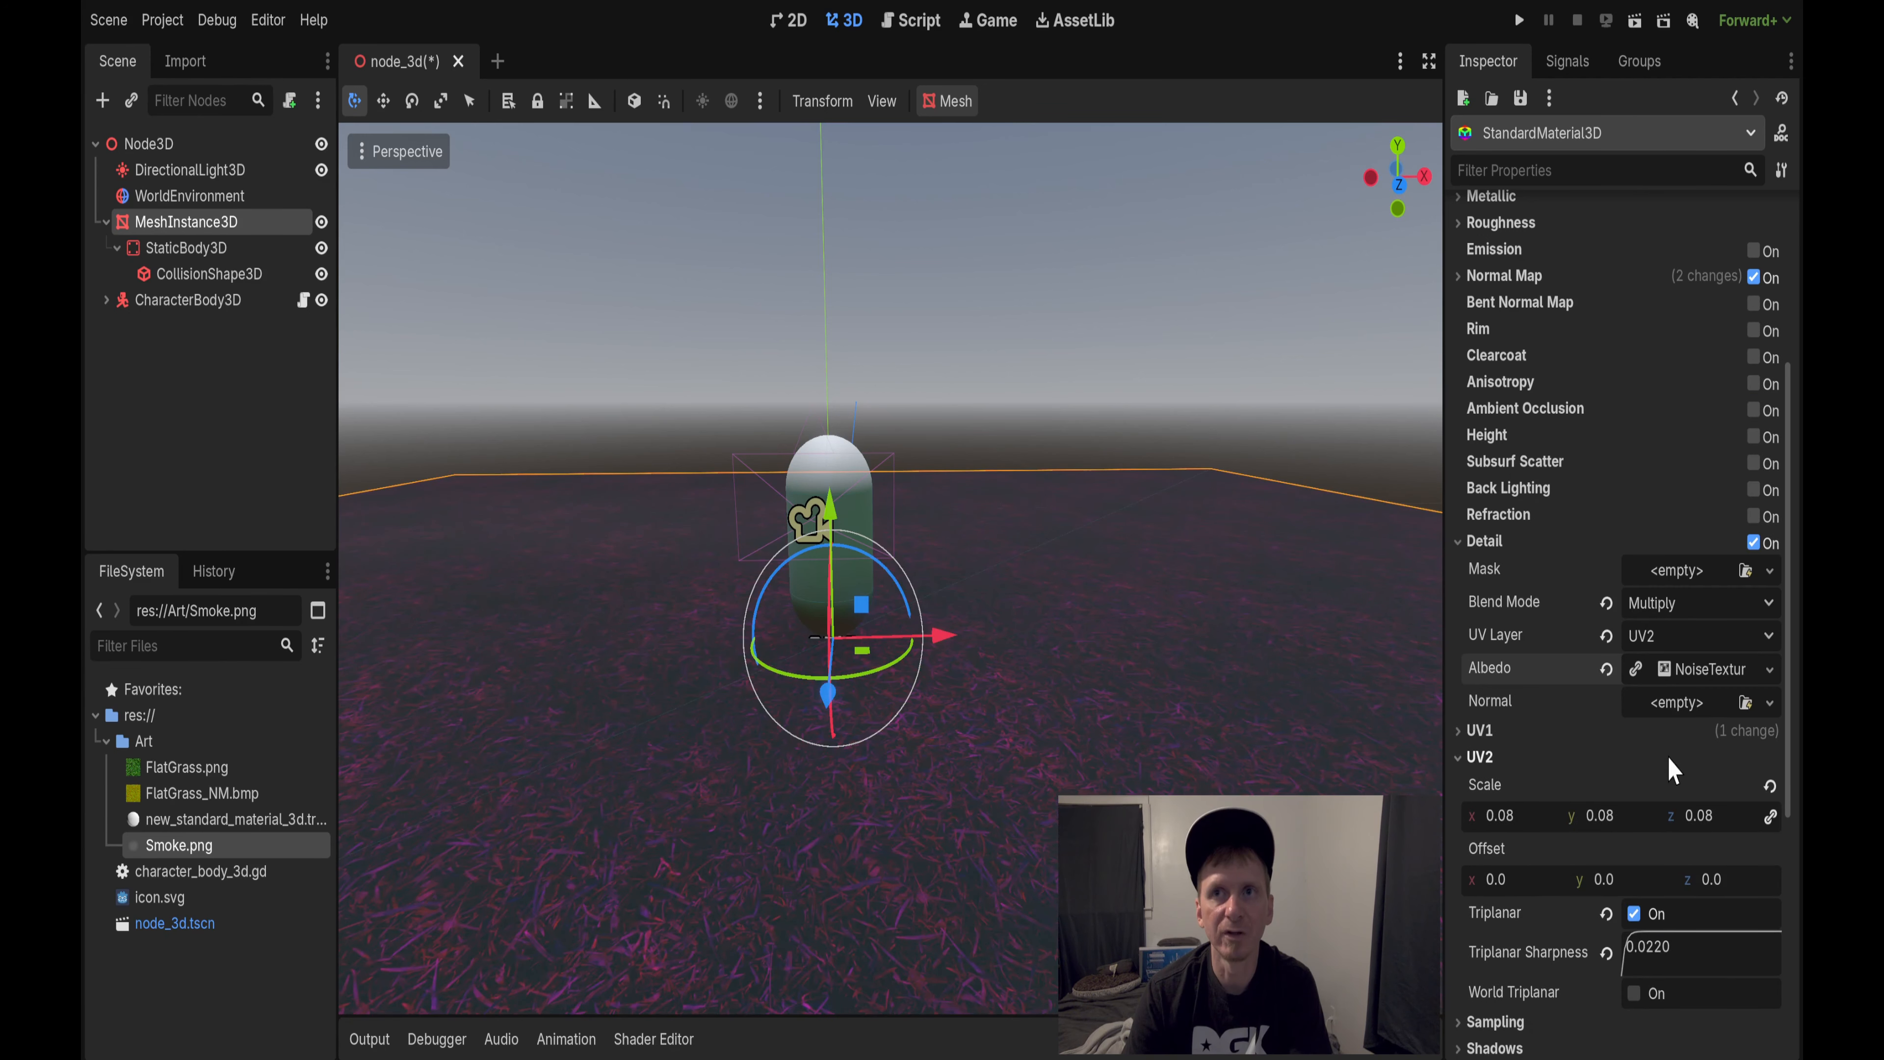
Step: Assign a new FastNoiseLite as the noise source of the detail albedo's noise texture
left_click(1670, 669)
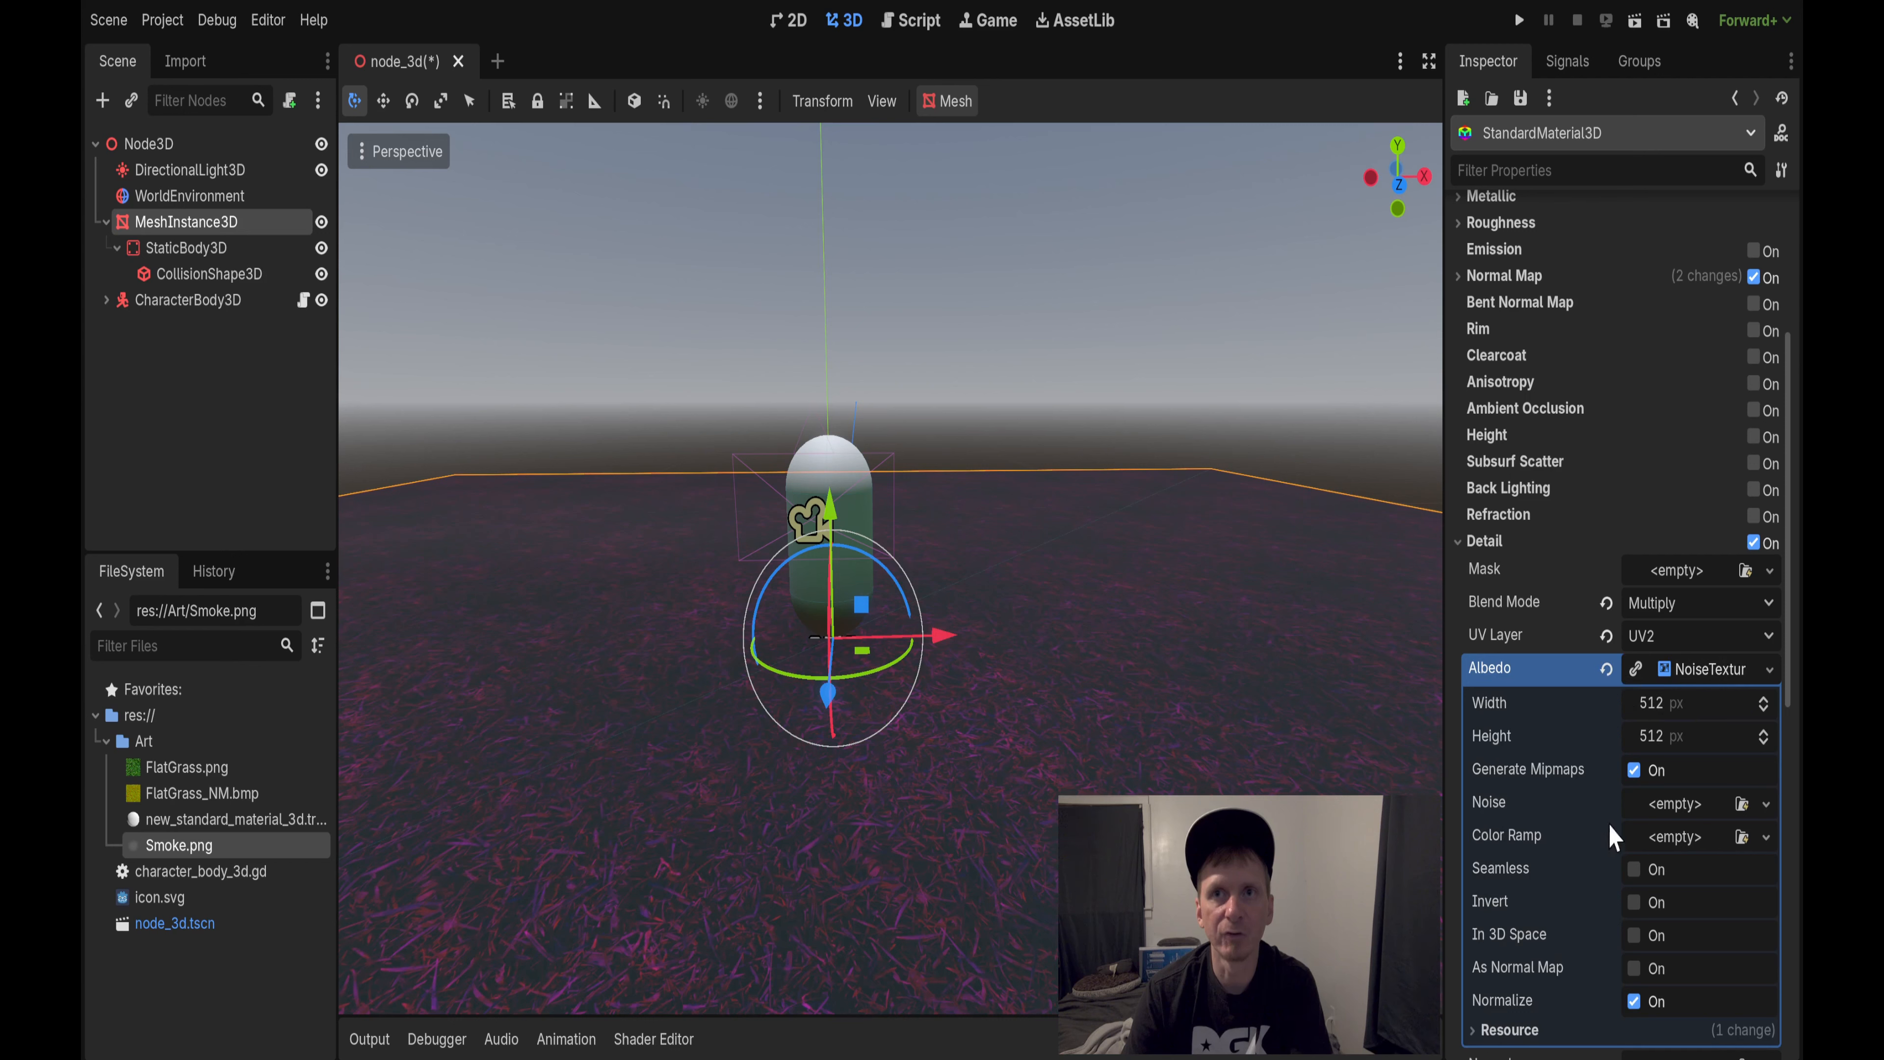
left_click(1665, 807)
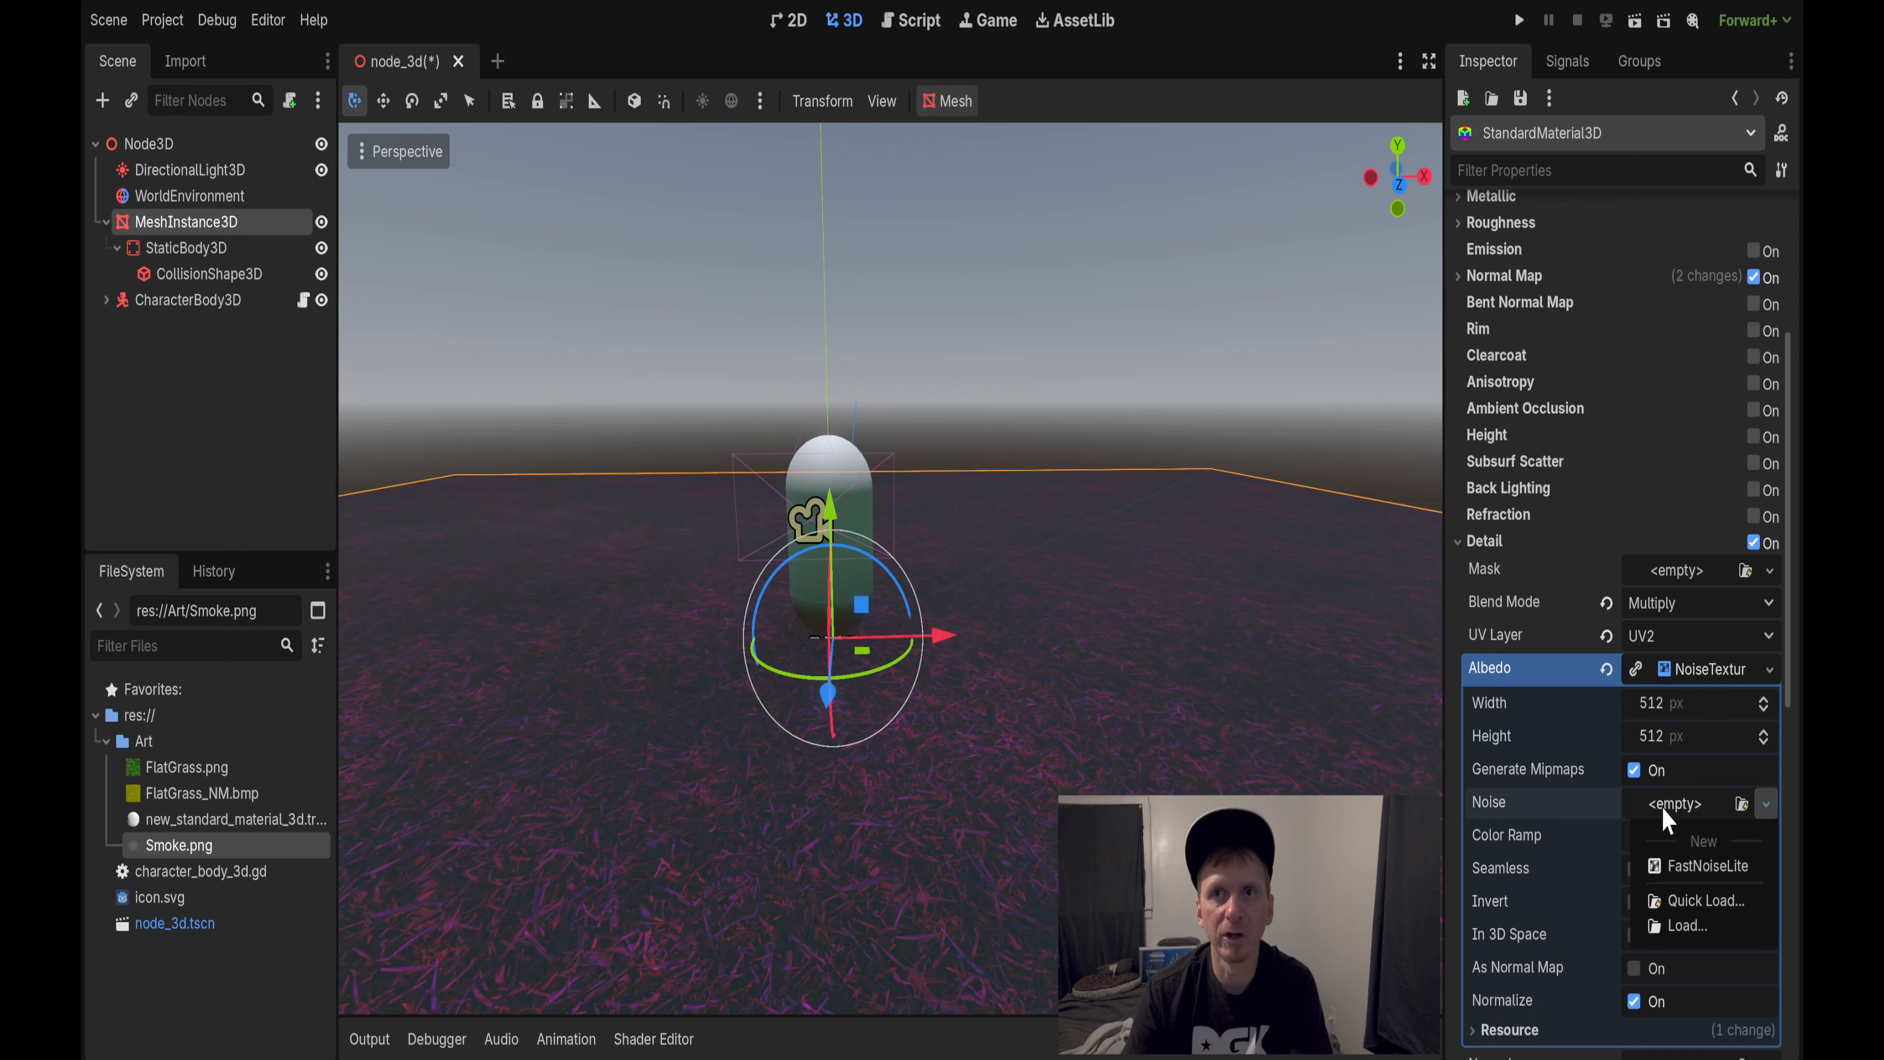
left_click(1710, 870)
right_click_drag(1053, 694, 1046, 620)
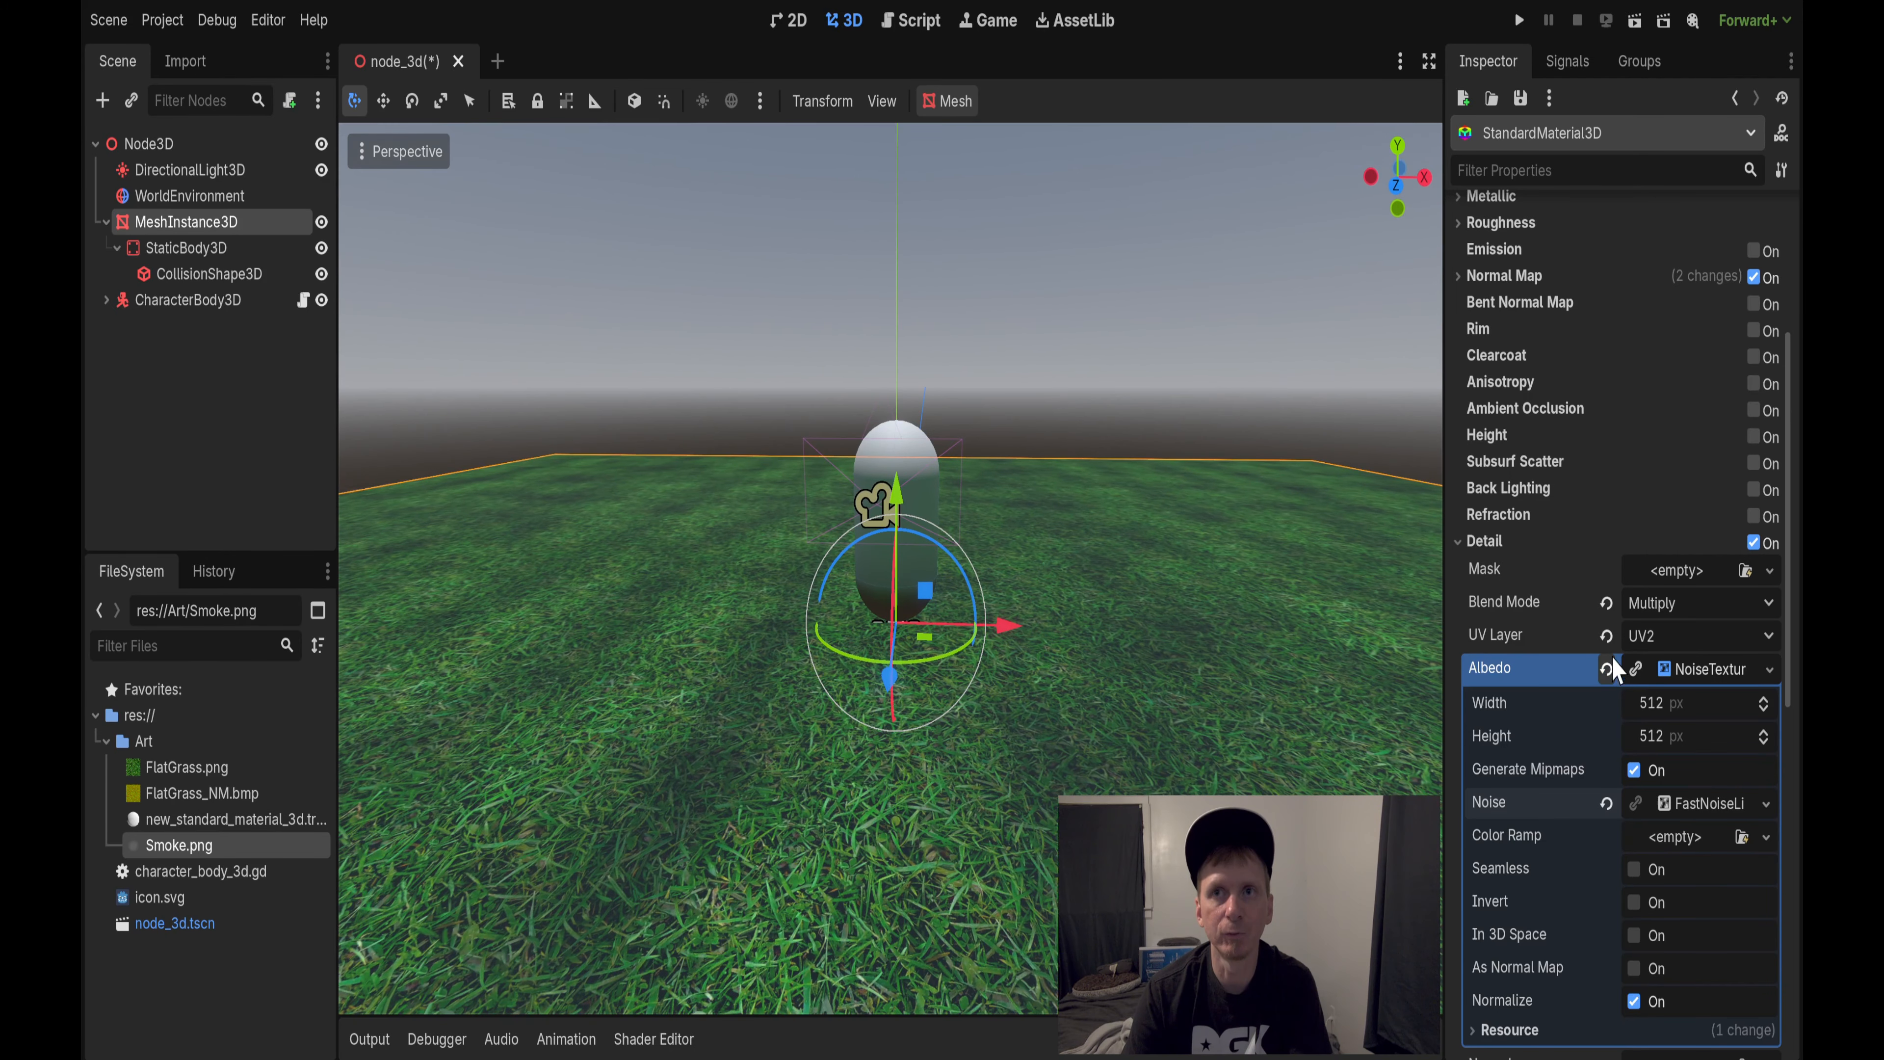
Step: Set the frequency of the detail texture's FastNoiseLite to 0.0149
left_click(1708, 805)
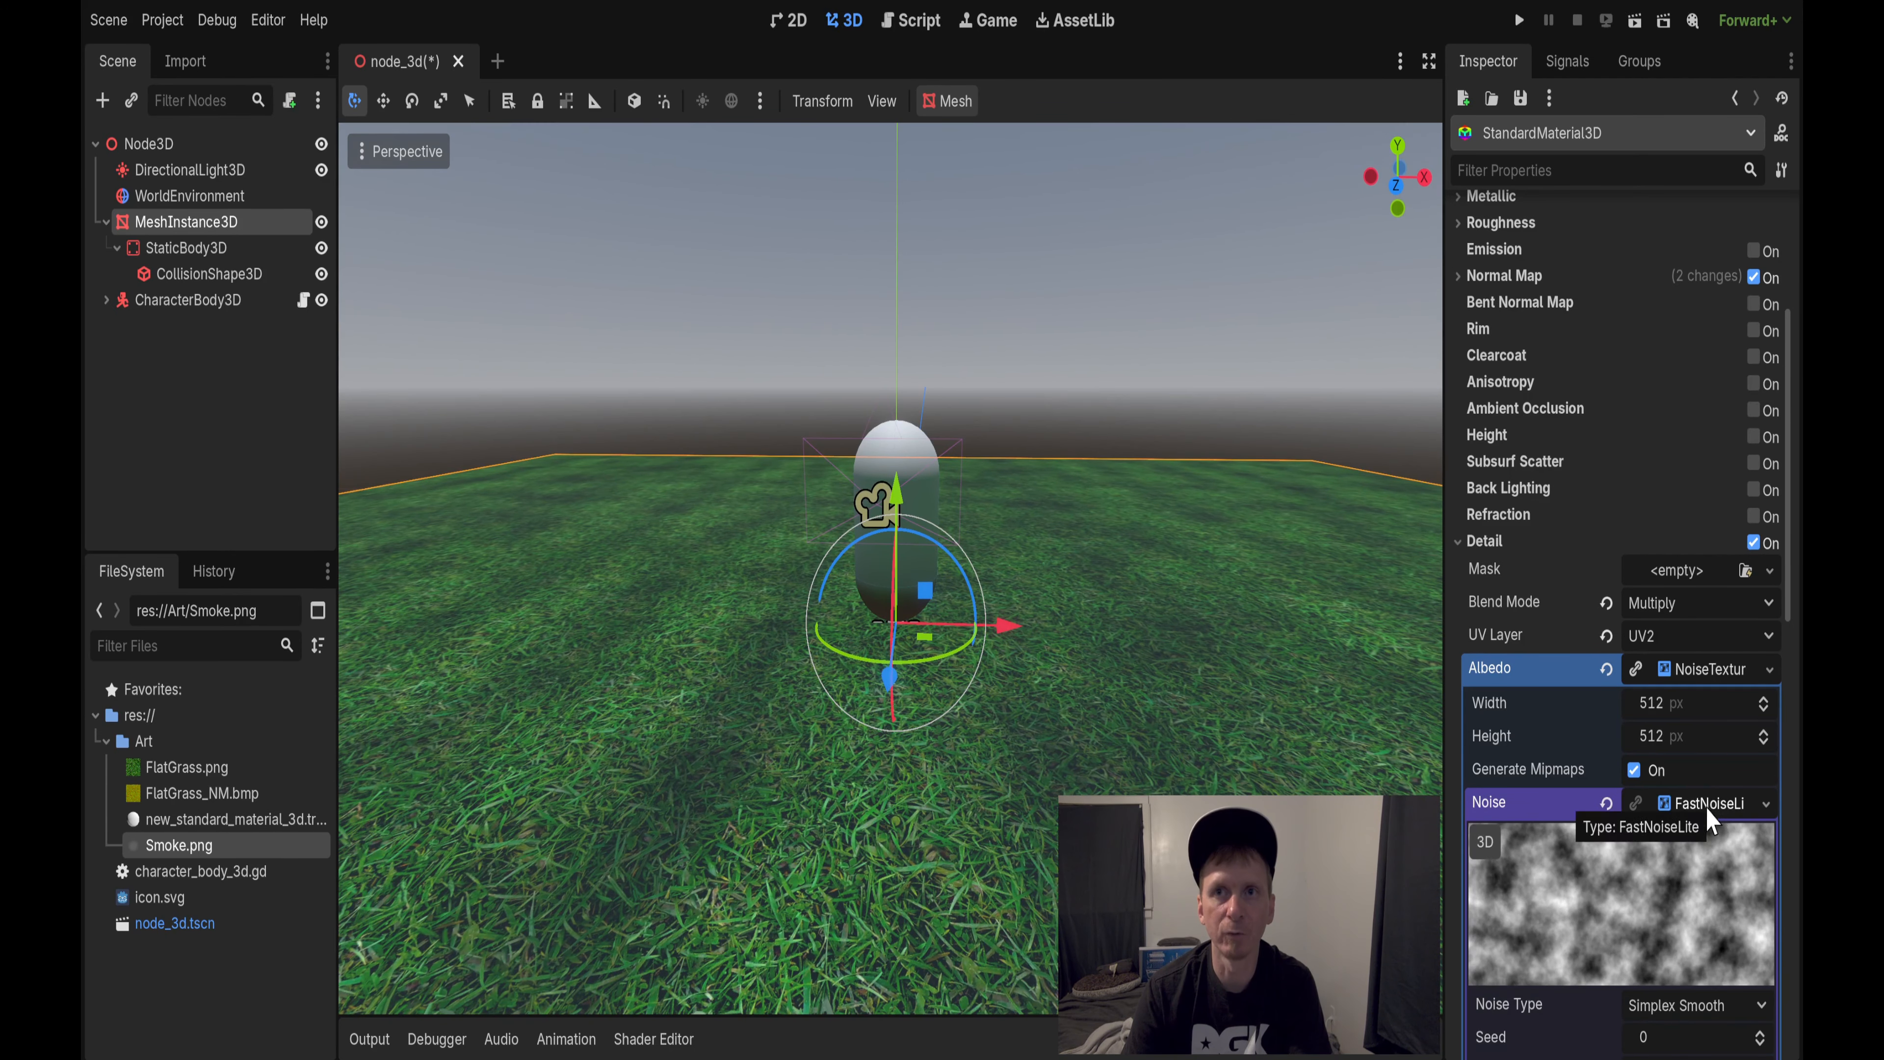
scroll(1707, 816, "down", 5)
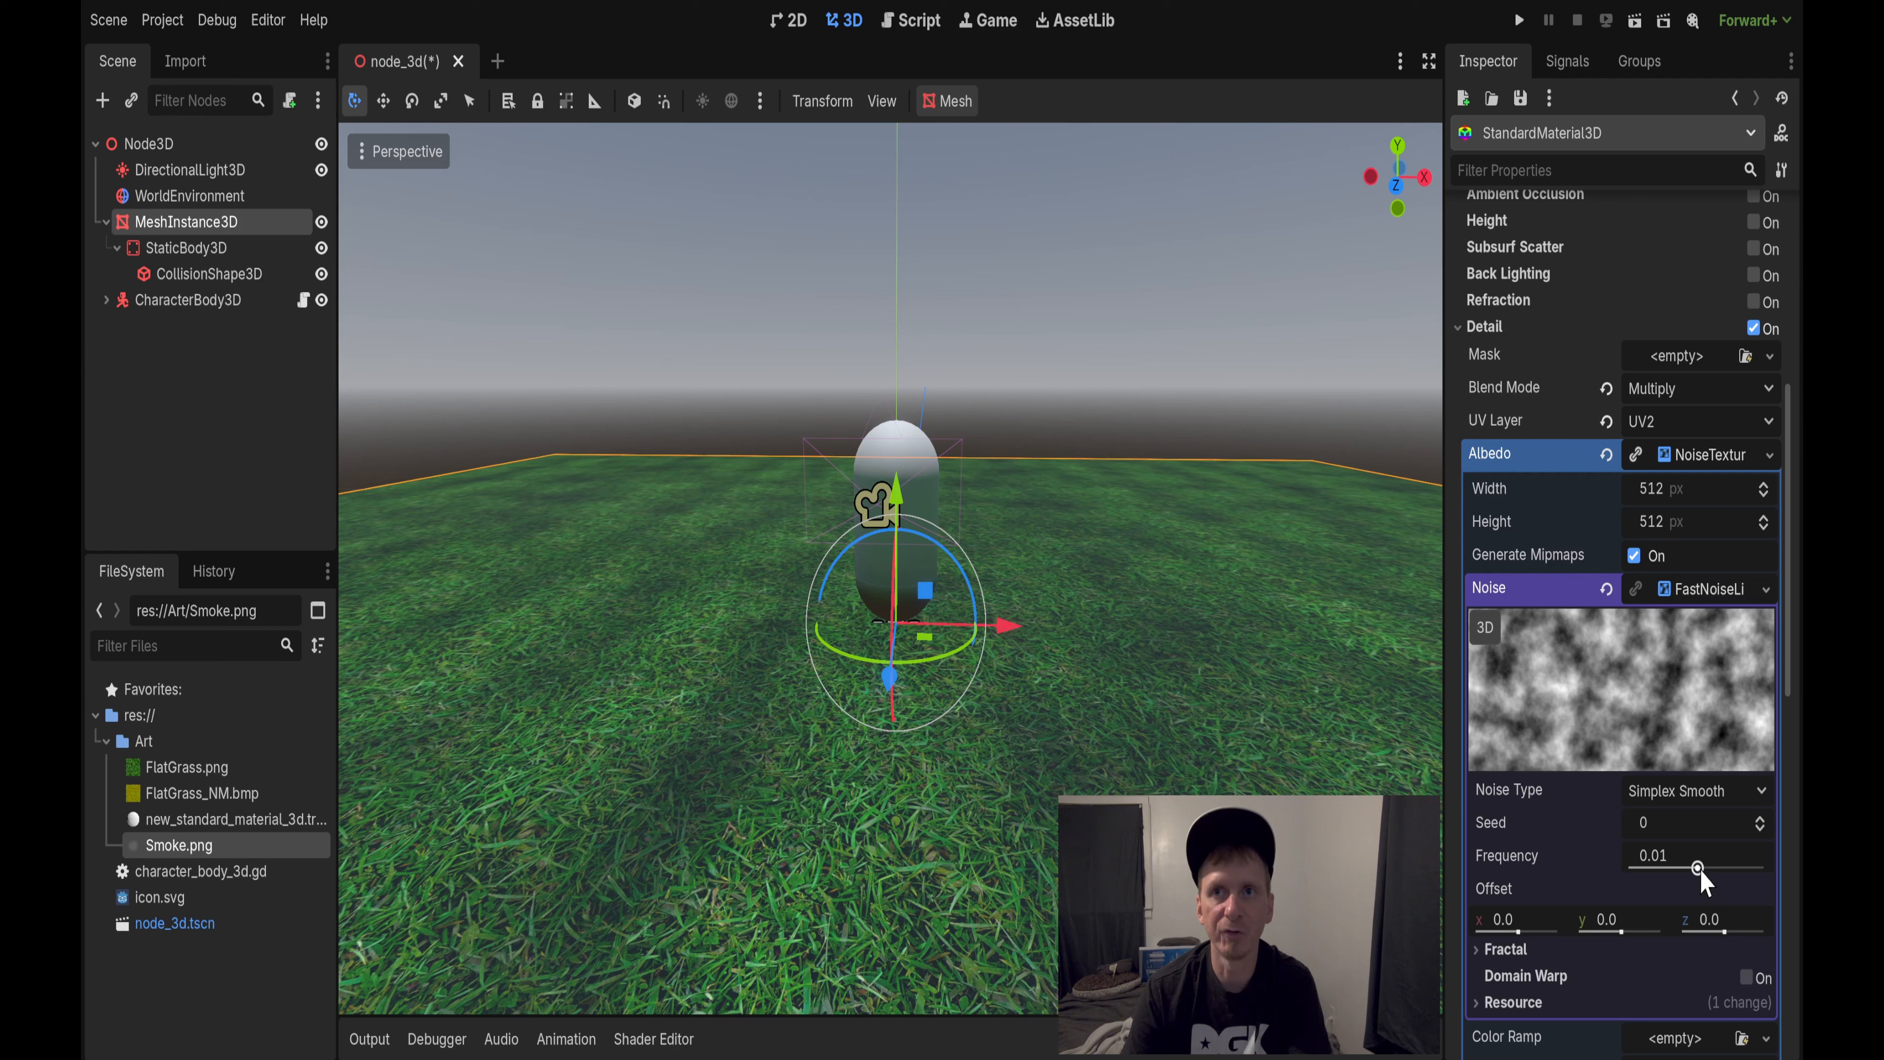
left_click_drag(1699, 887, 1708, 888)
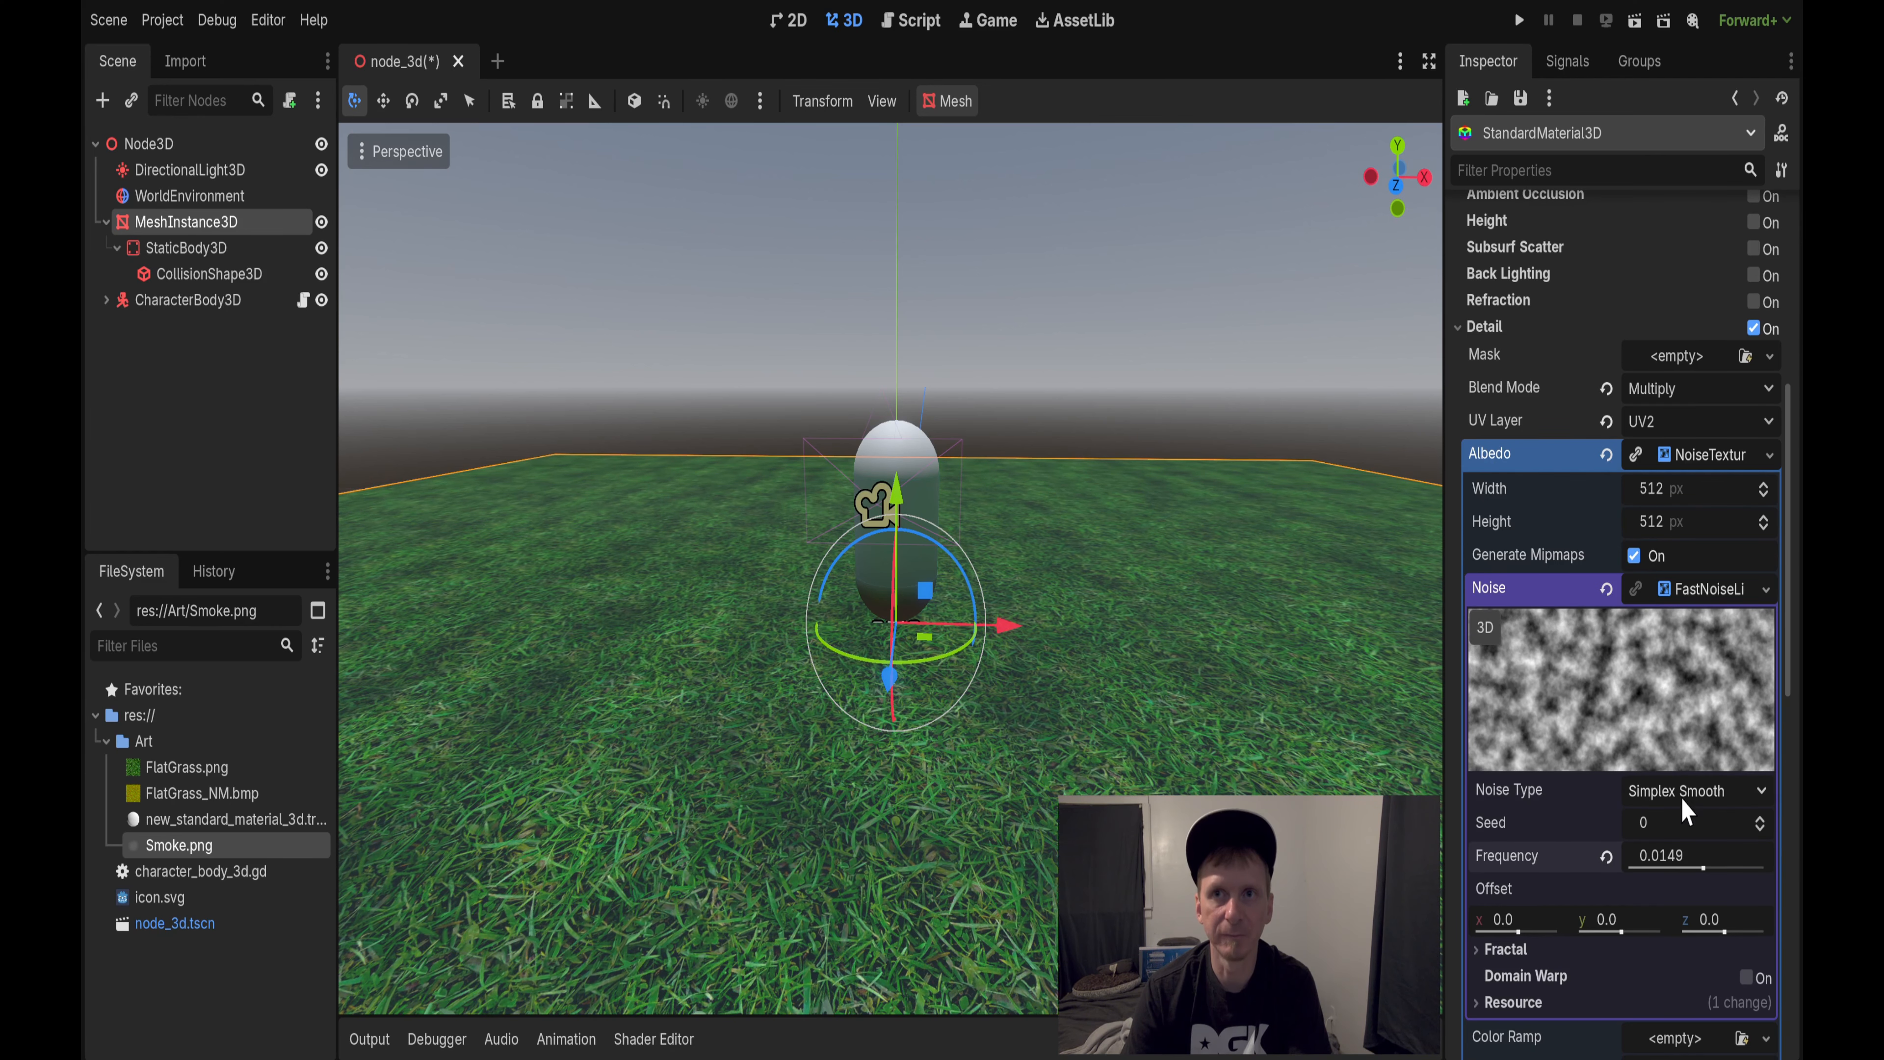
Step: Change the noise's fractal type to Ridged and raise its fractal gain
scroll(1682, 805, "down", 3)
left_click(1565, 846)
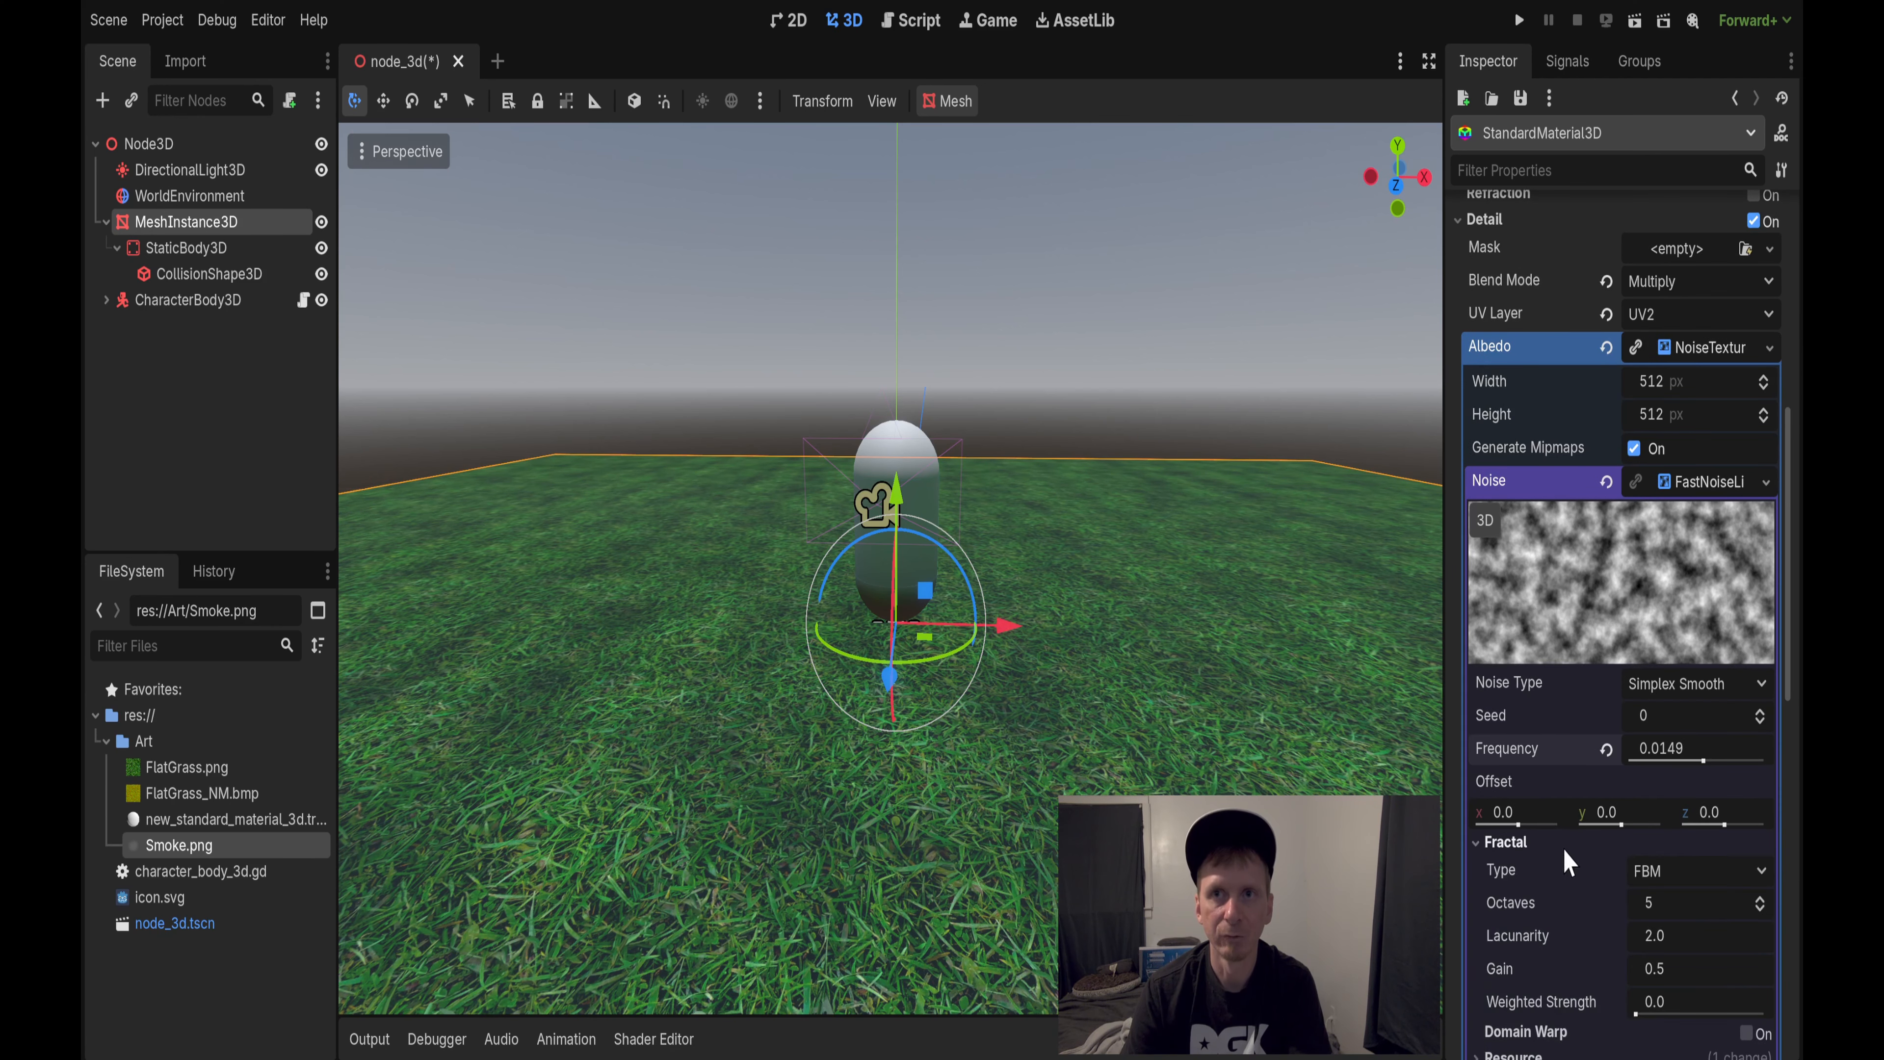
left_click(1675, 869)
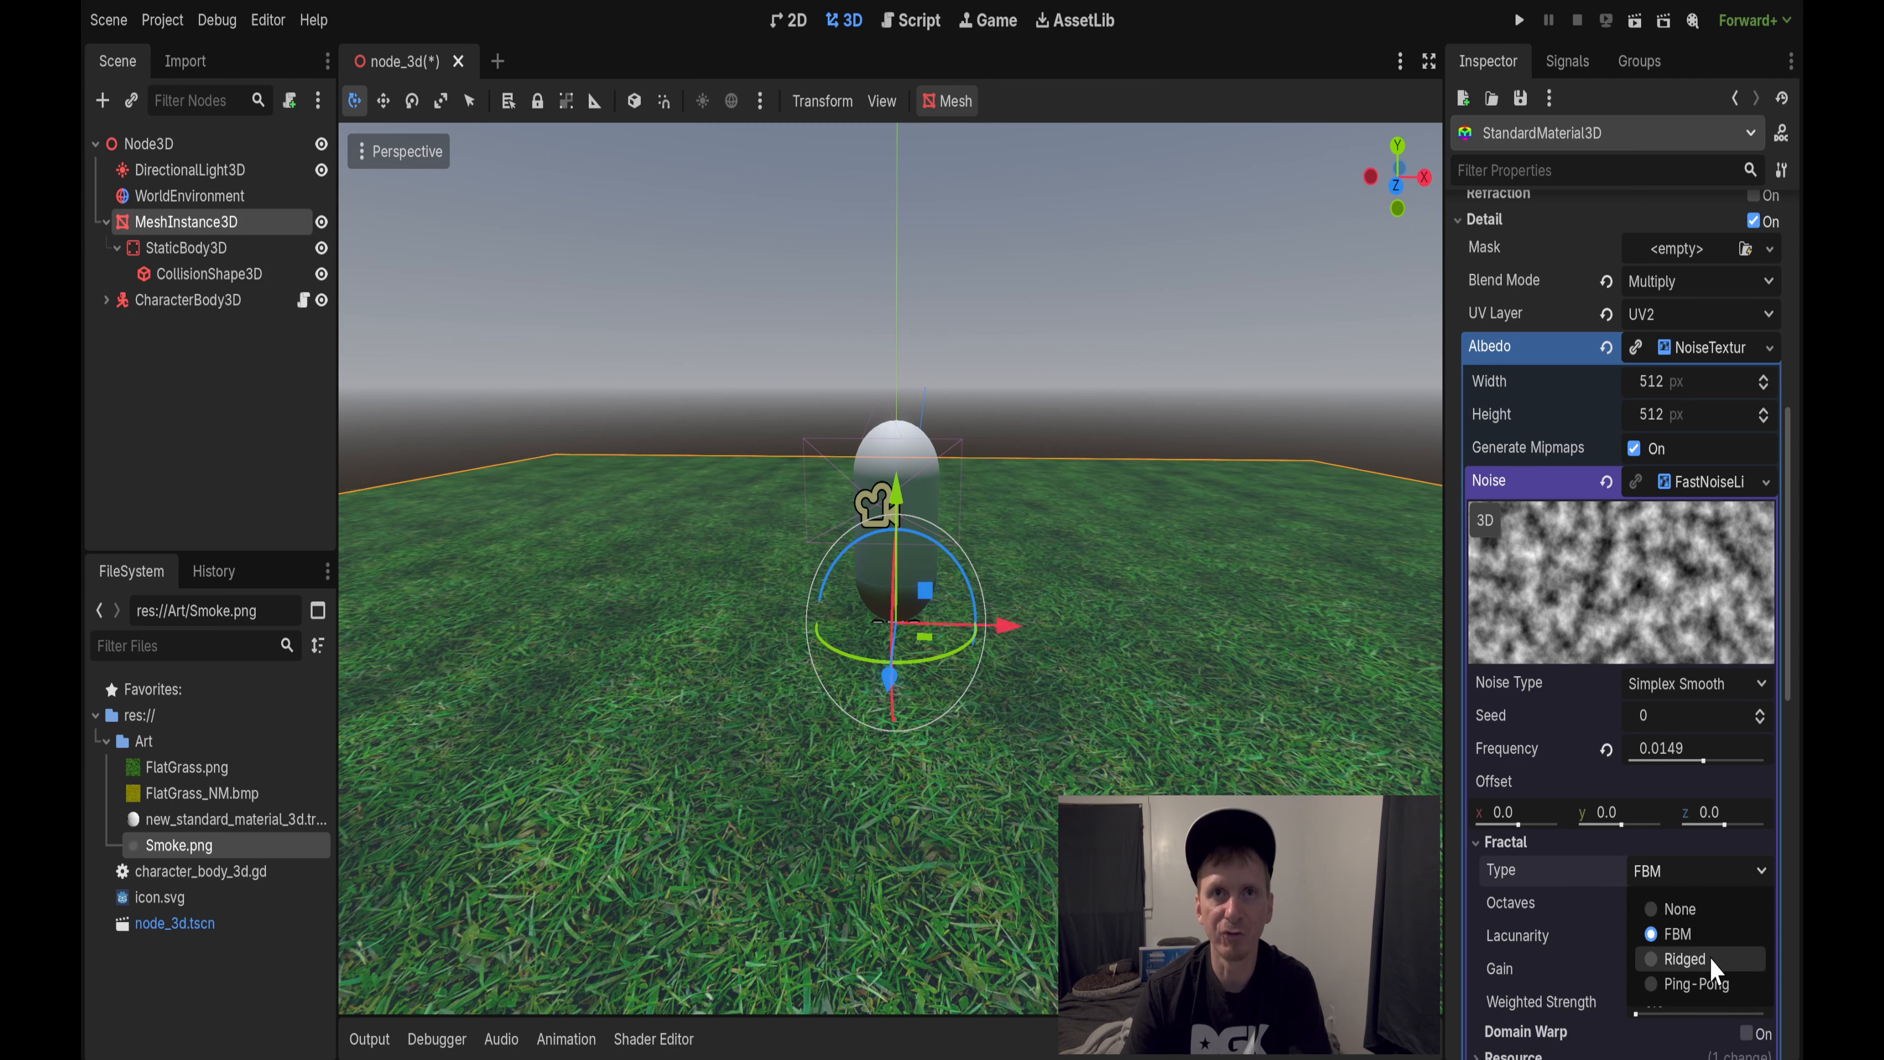
left_click(1684, 959)
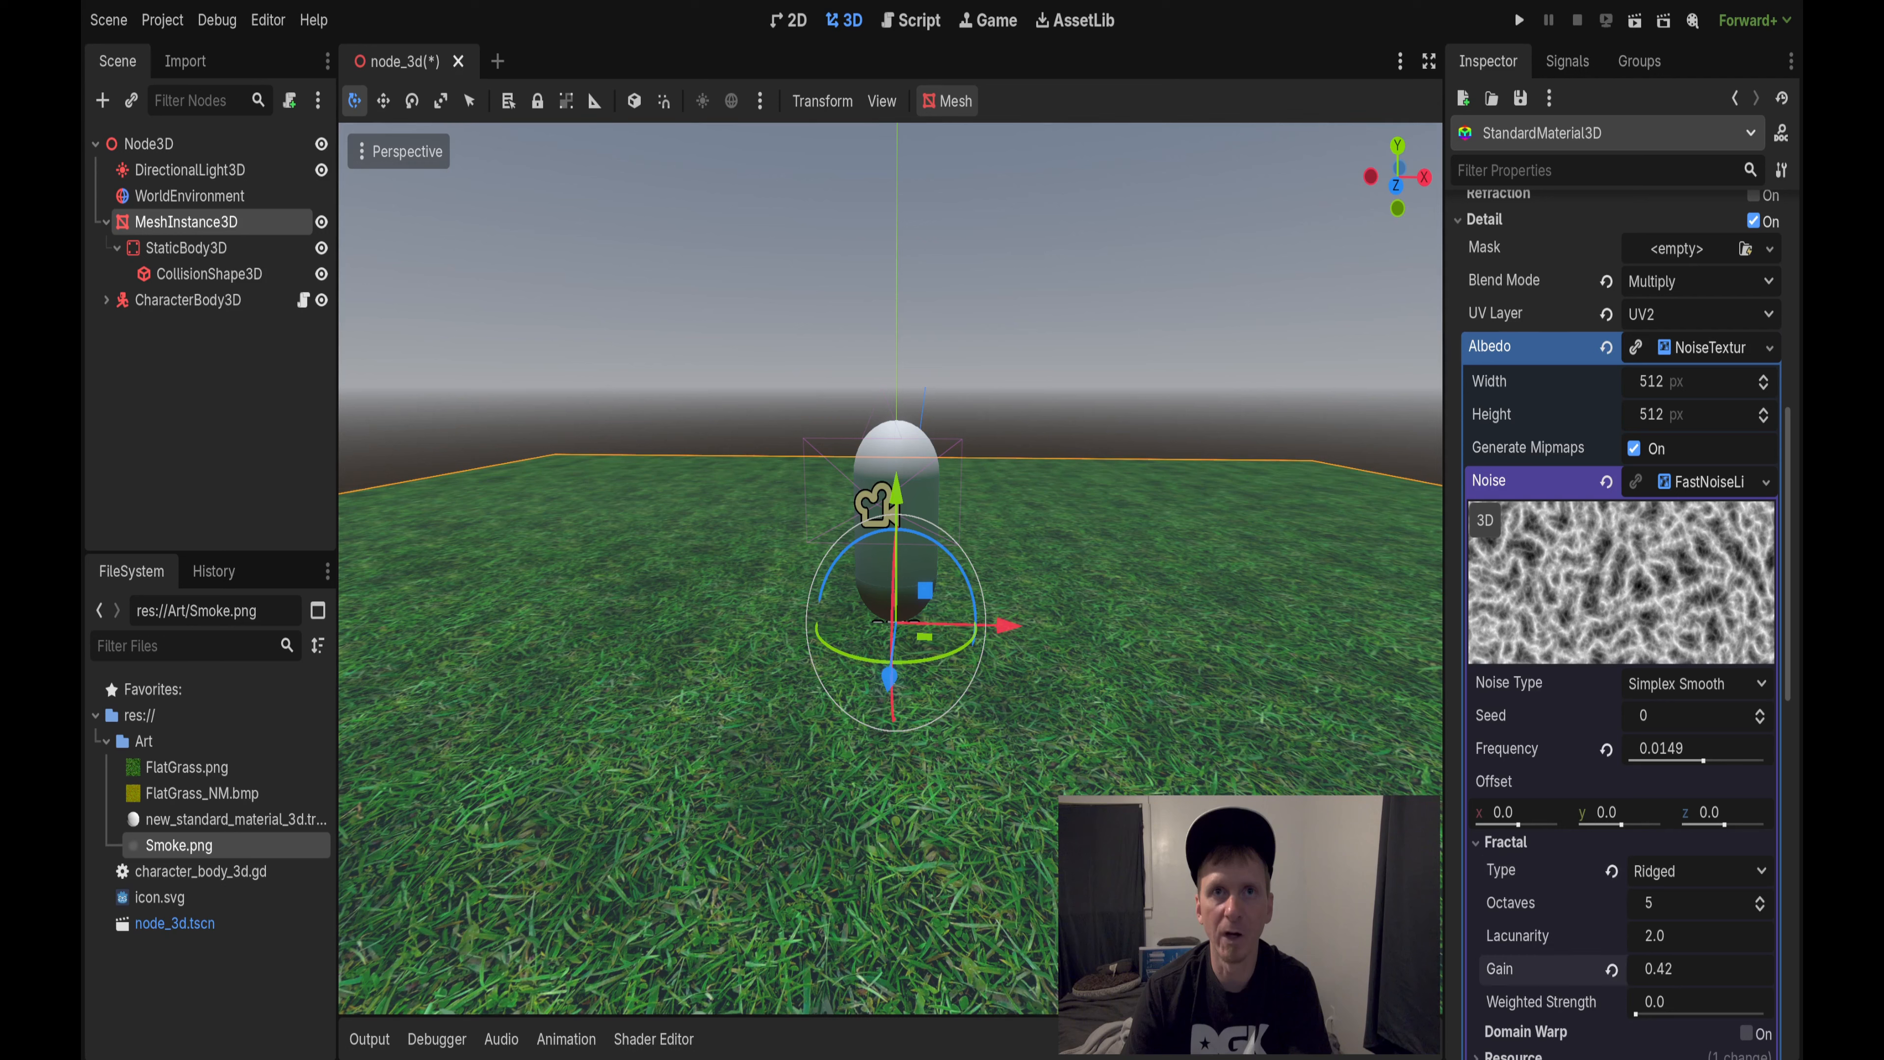
mouse_move(1669, 968)
left_mouse_down()
mouse_move(1632, 968)
mouse_move(1691, 968)
left_mouse_up()
left_click(1510, 842)
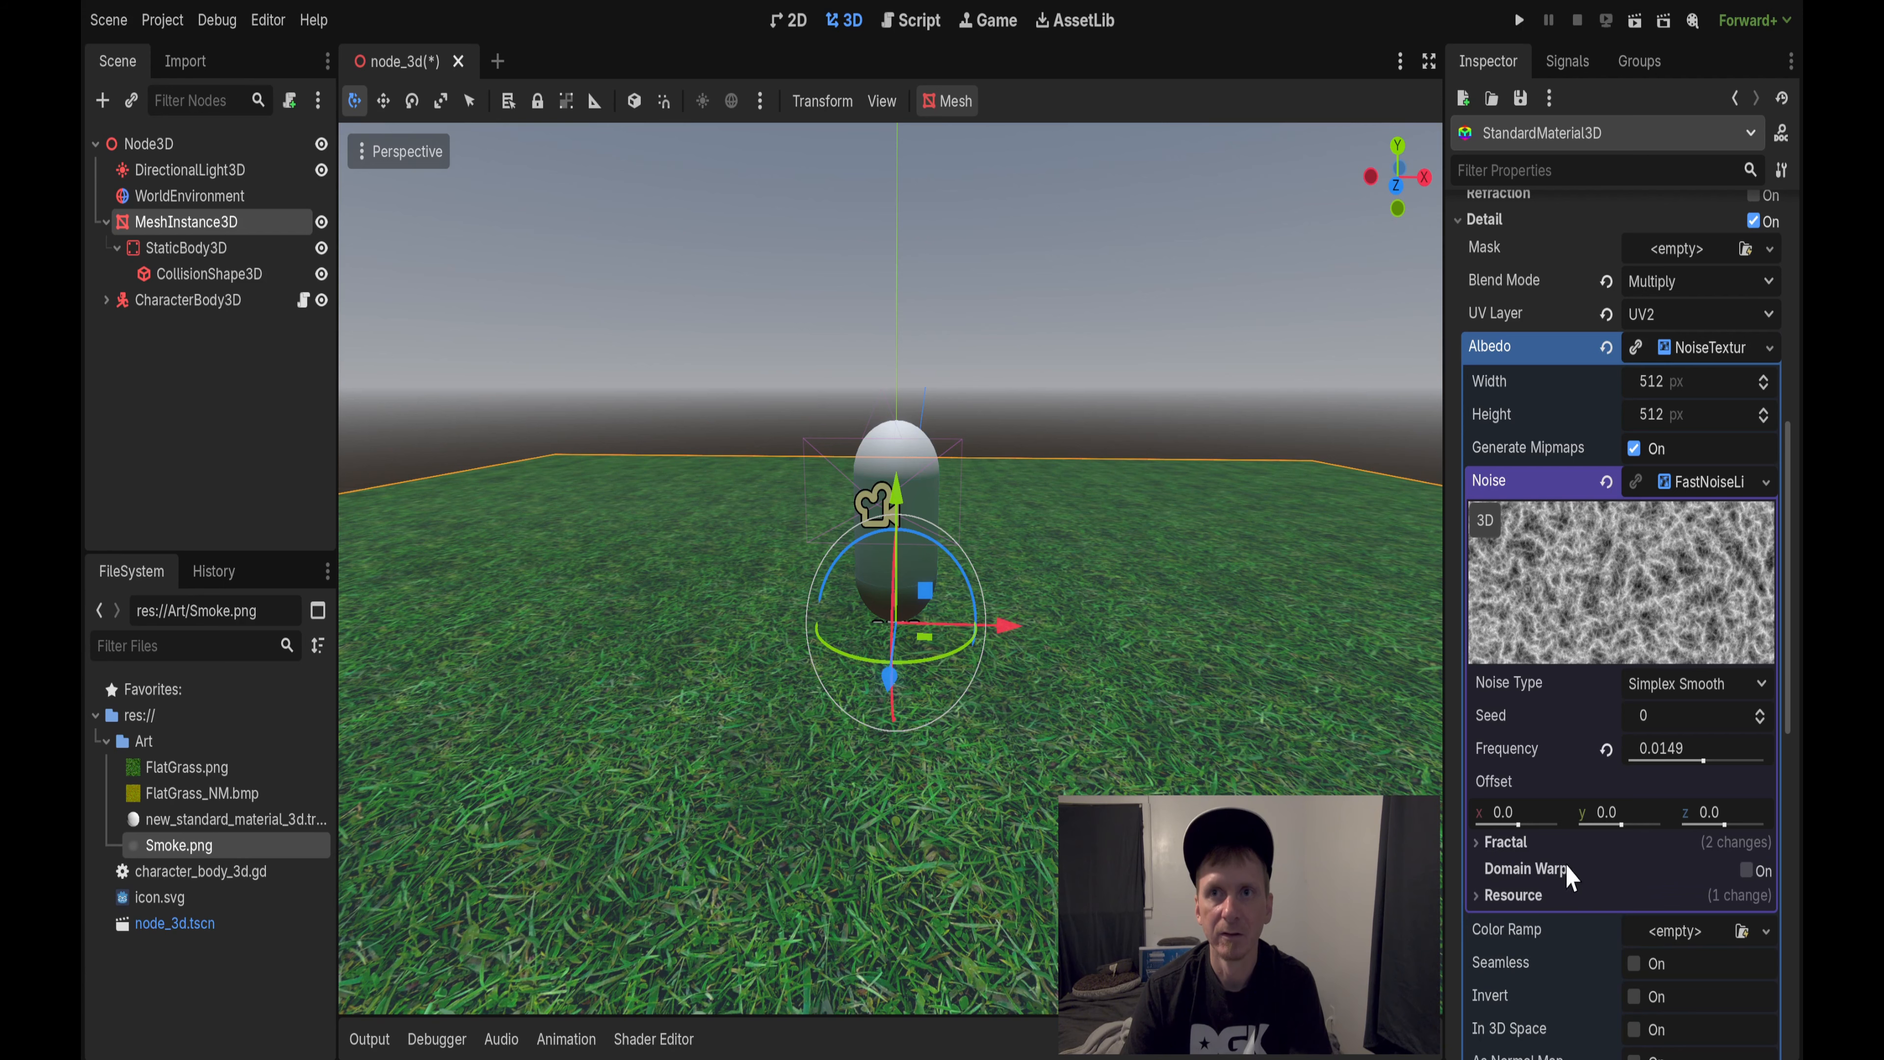
Step: Enable domain warp on the noise with the Simplex Reduced type and adjust the warp frequency
left_click(1746, 870)
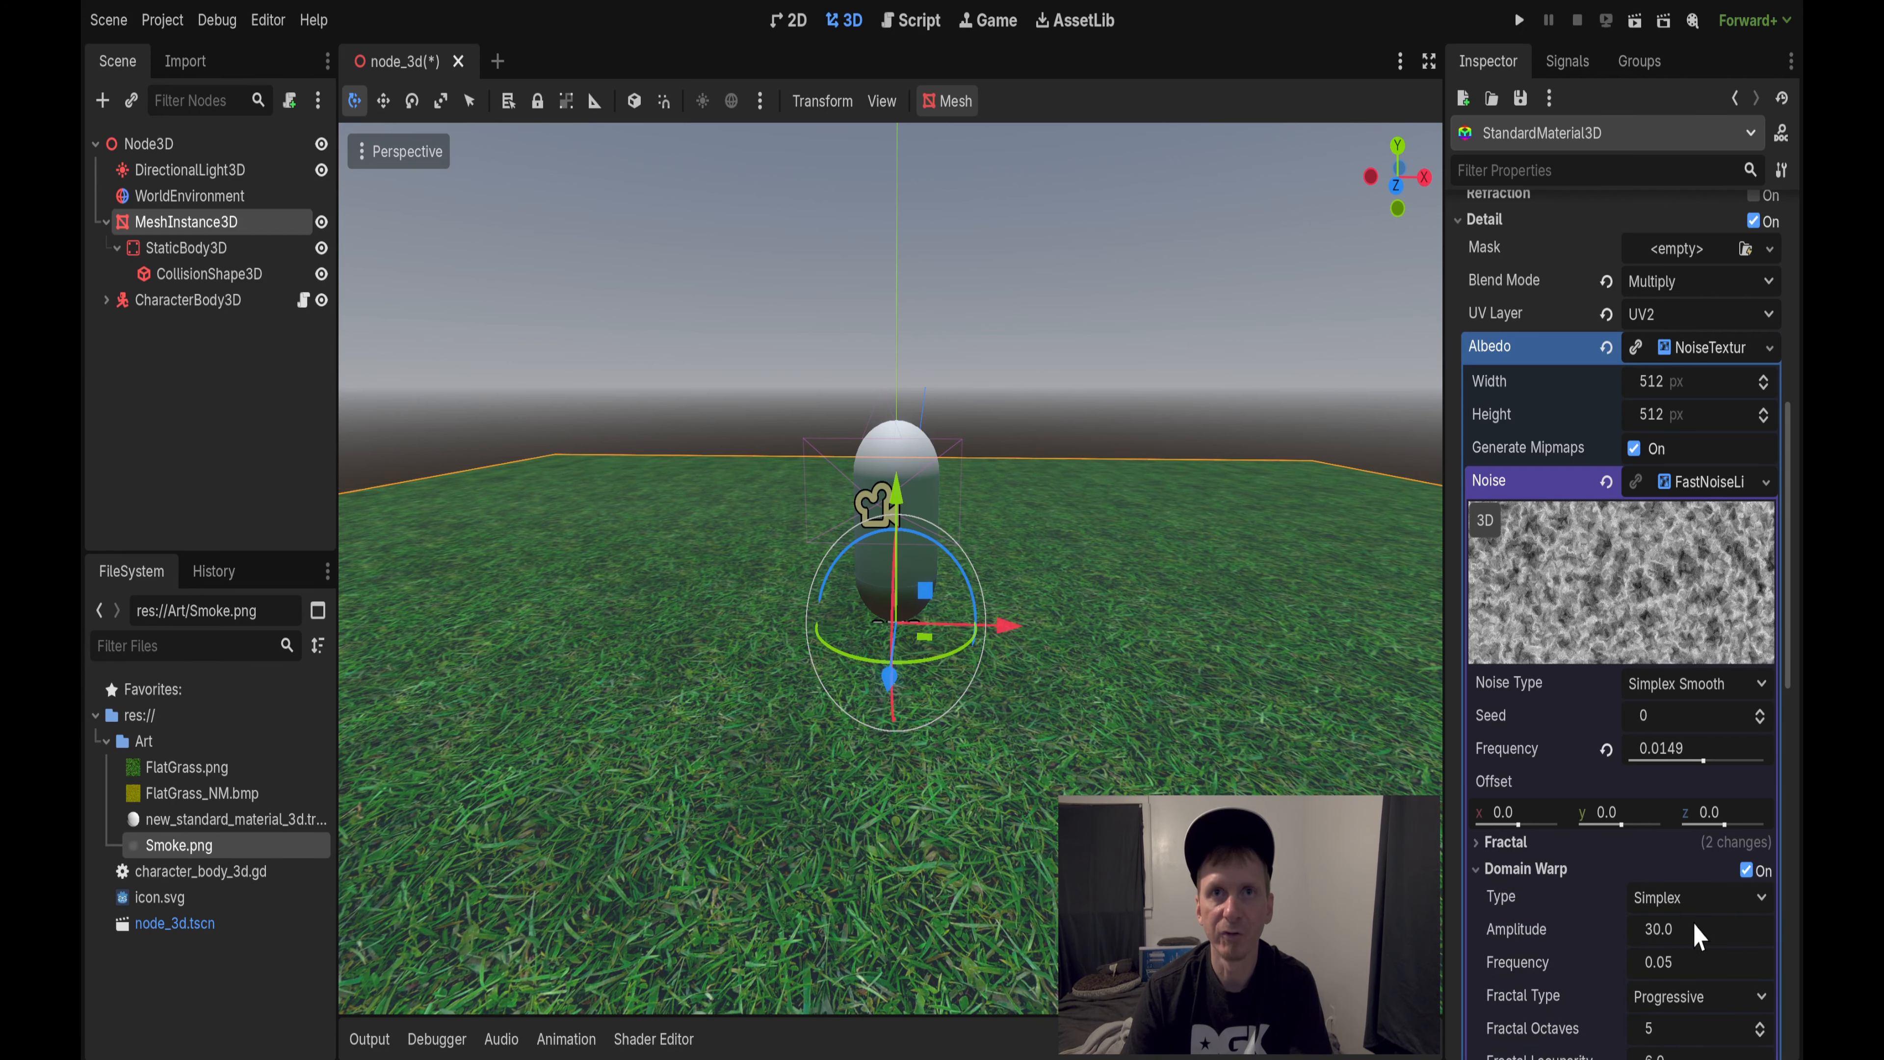
right_click_drag(1224, 742, 1180, 748)
scroll(1709, 922, "down", 2)
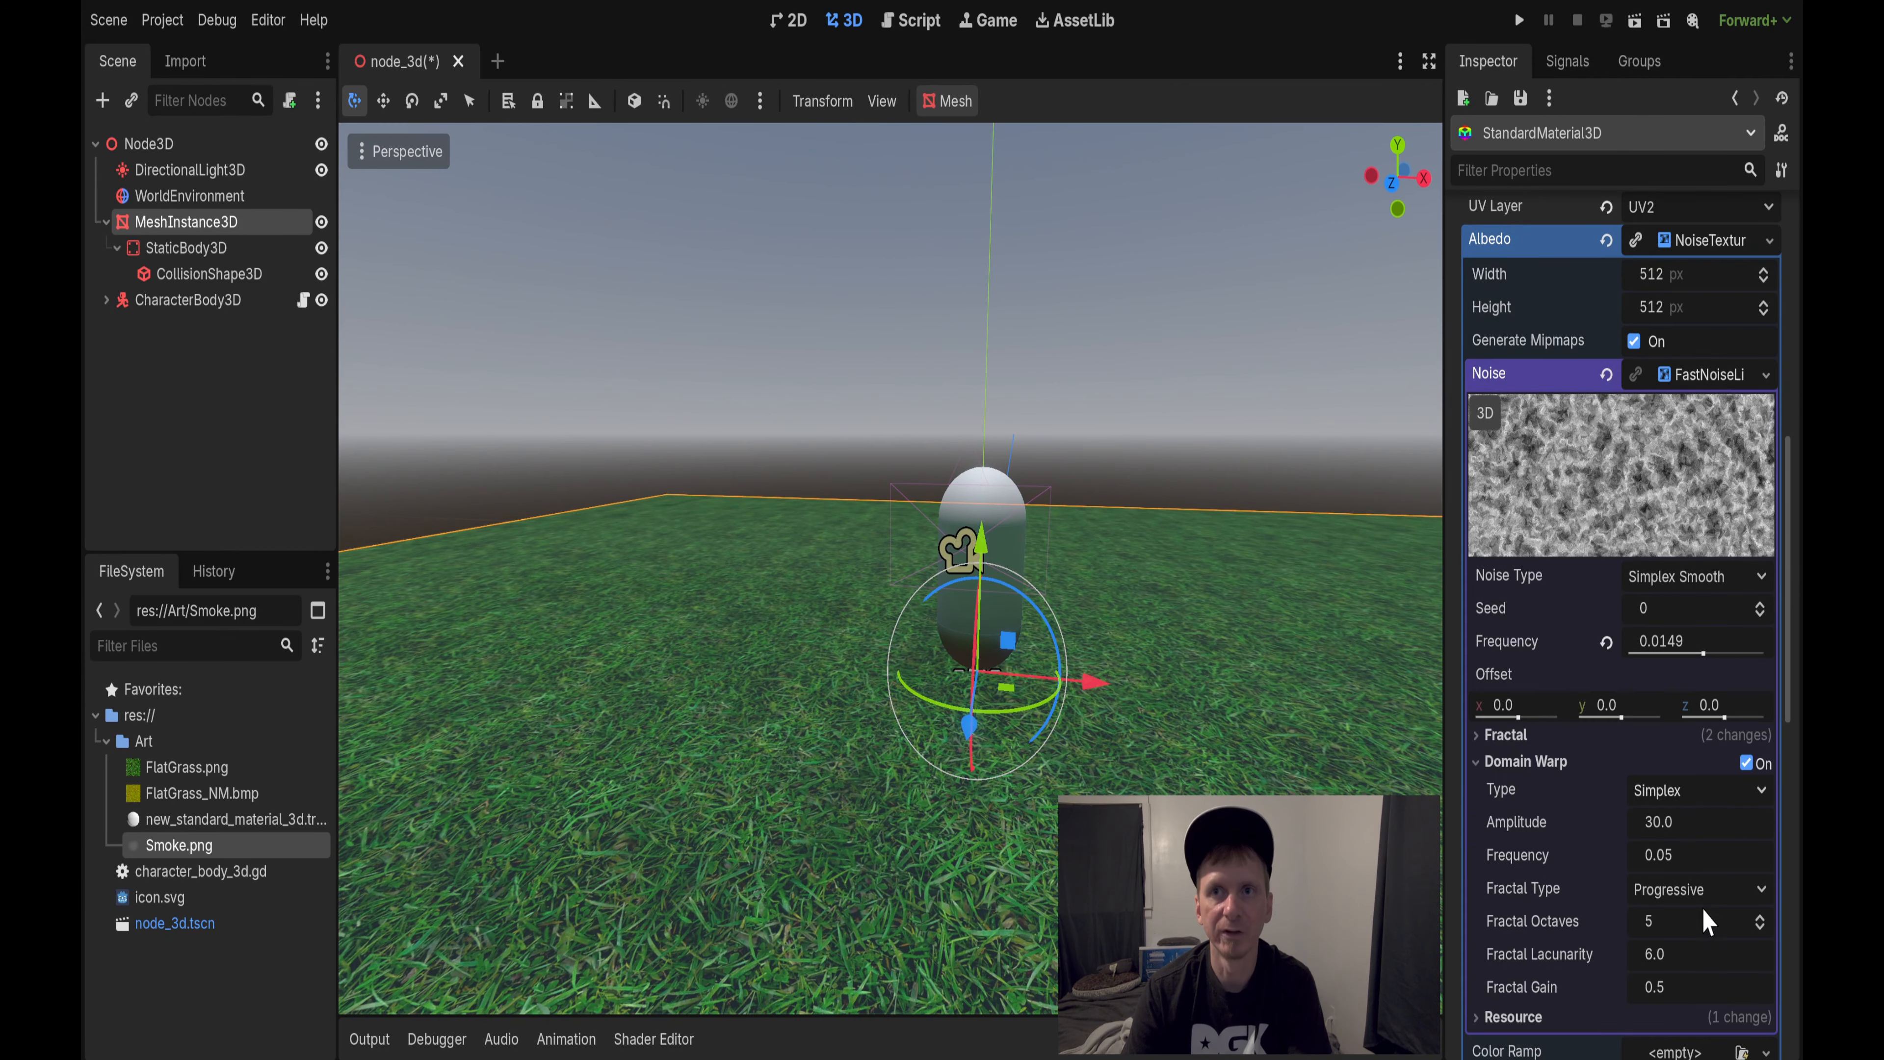
left_click(1665, 792)
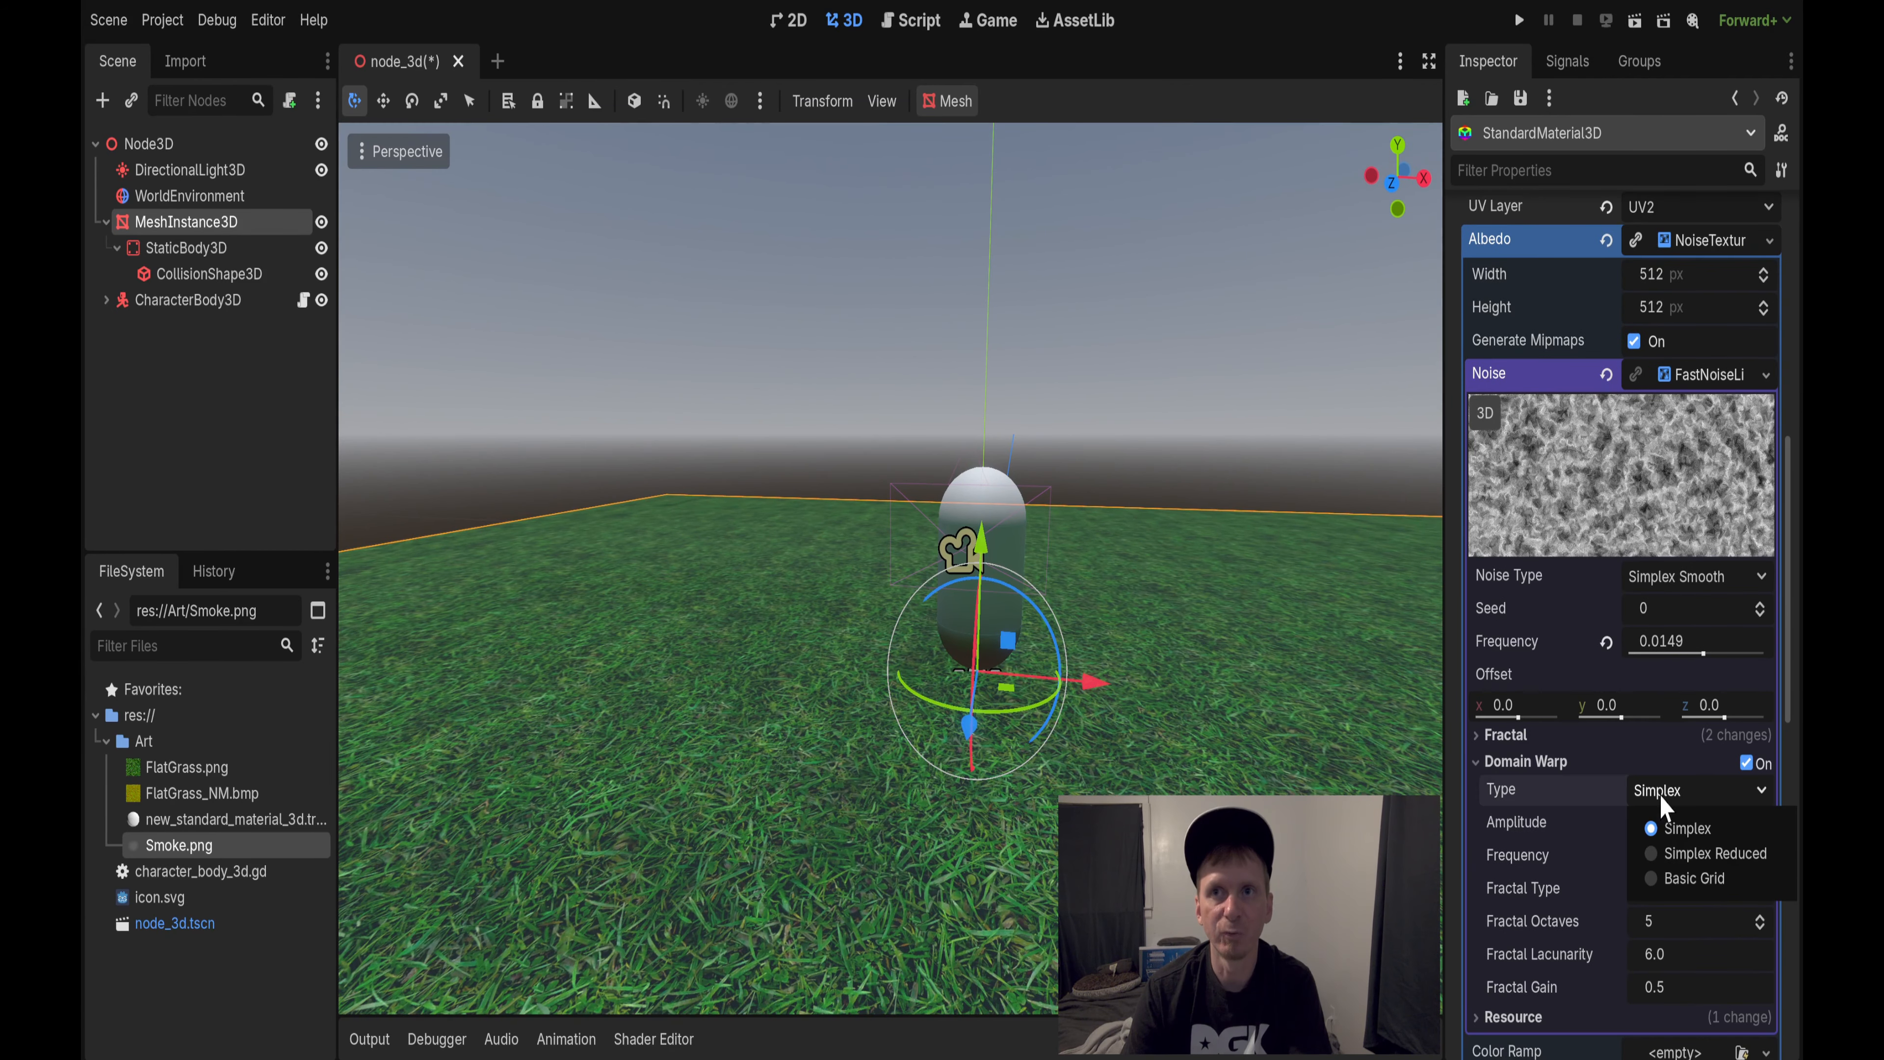
left_click(1709, 855)
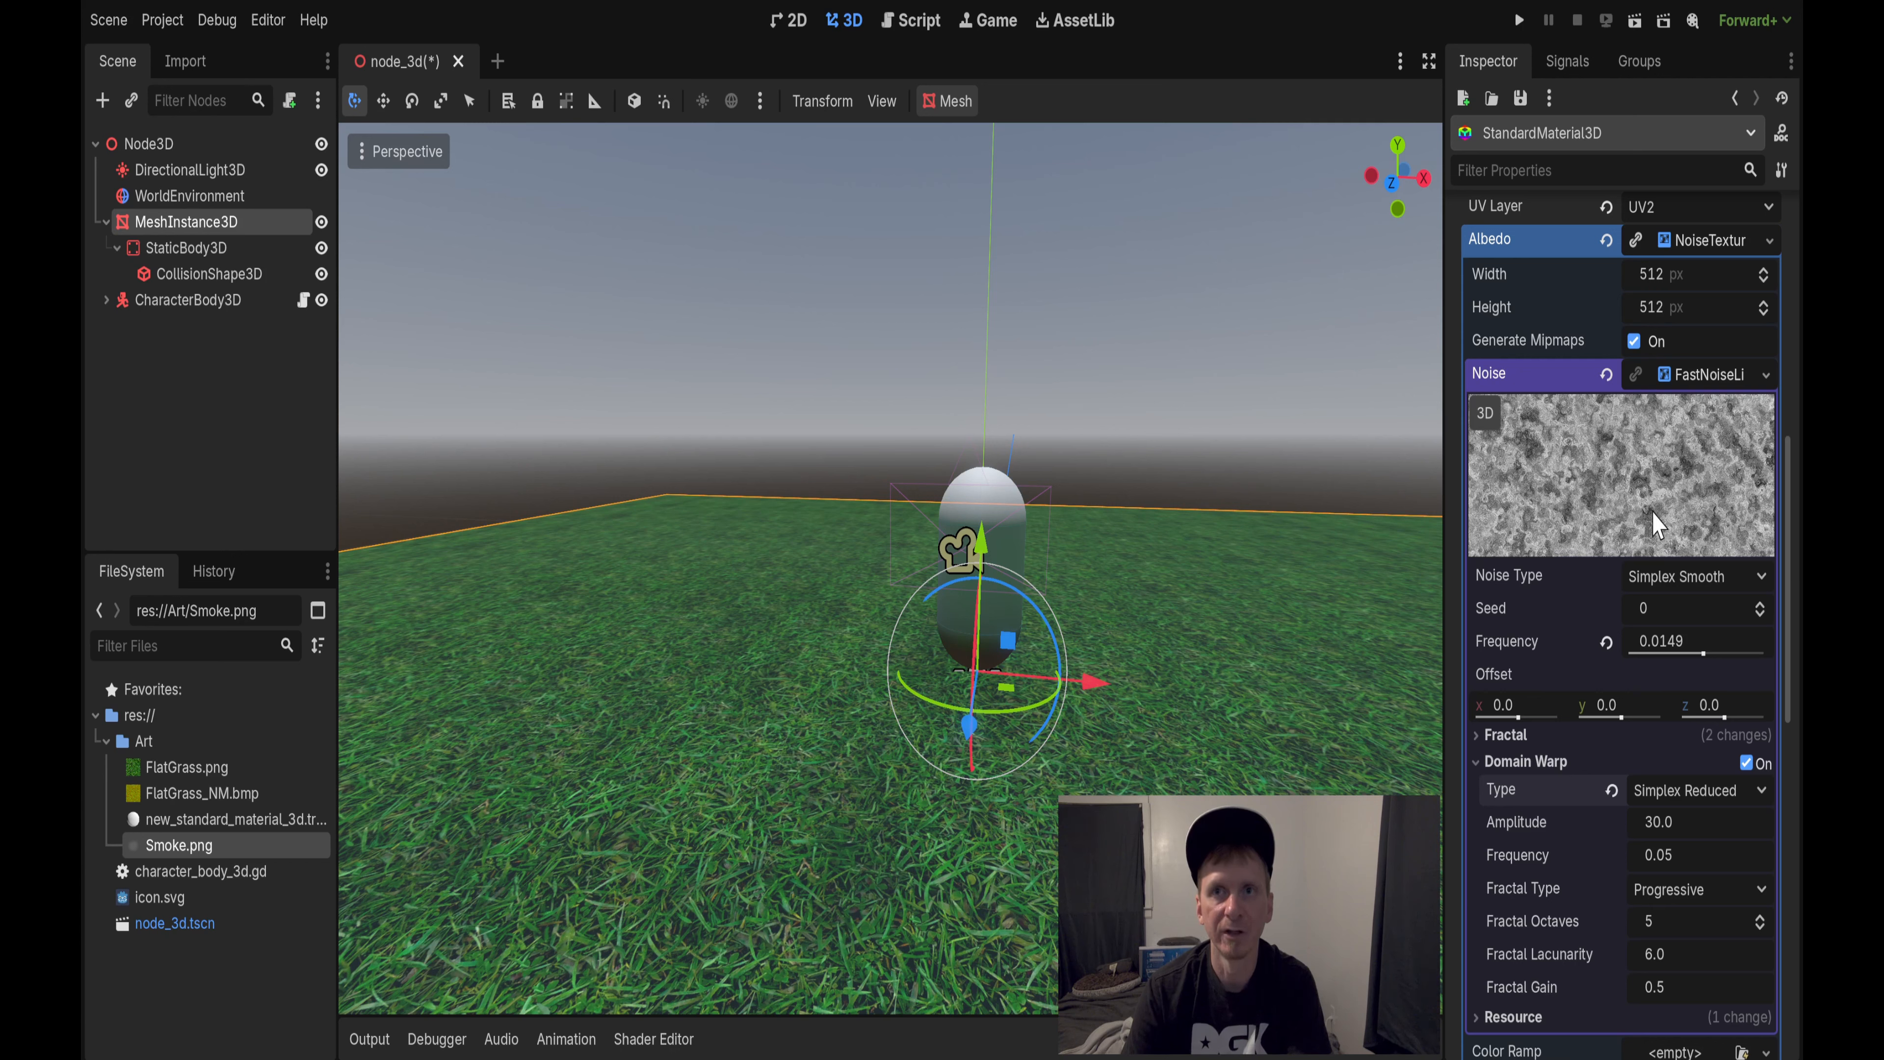
mouse_move(1682, 854)
left_mouse_down()
mouse_move(1636, 855)
mouse_move(1669, 855)
left_mouse_up()
Step: Collapse the material's Detail and UV2 property groups
scroll(1652, 786, "up", 4)
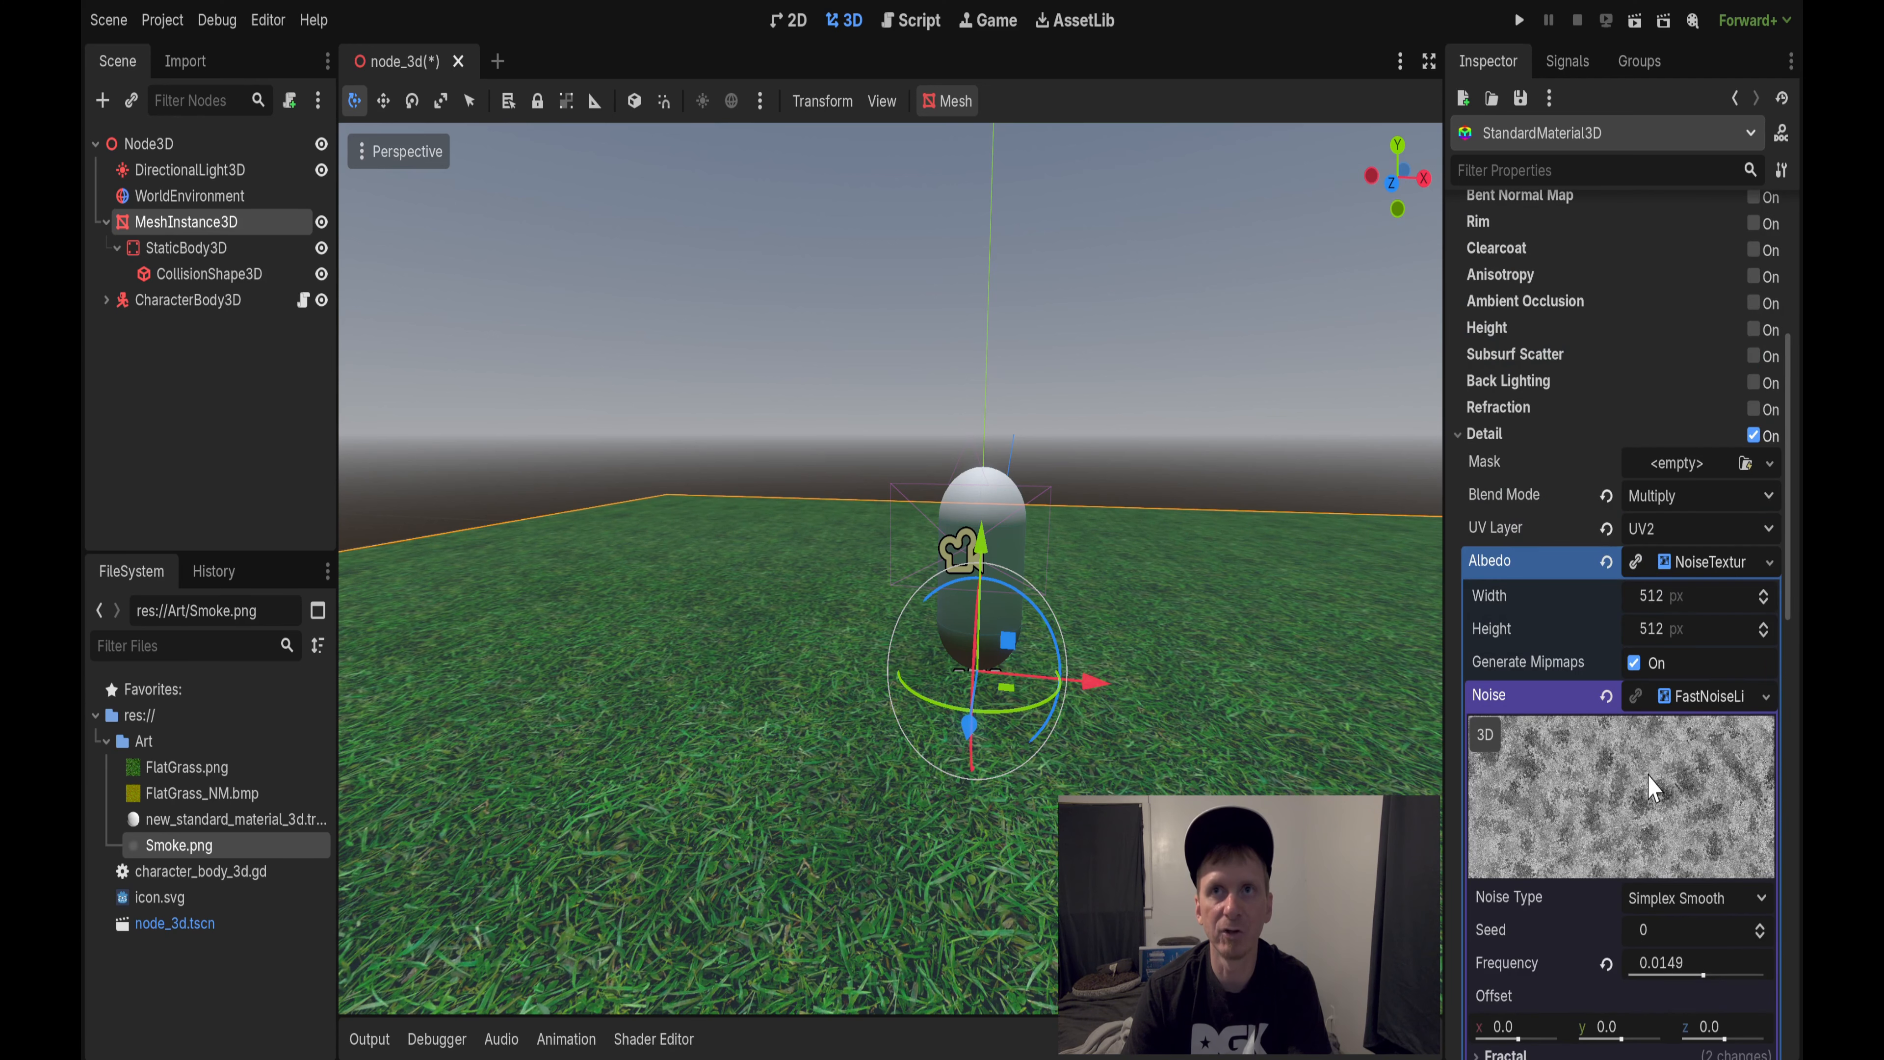
scroll(1653, 786, "up", 3)
left_click(1481, 650)
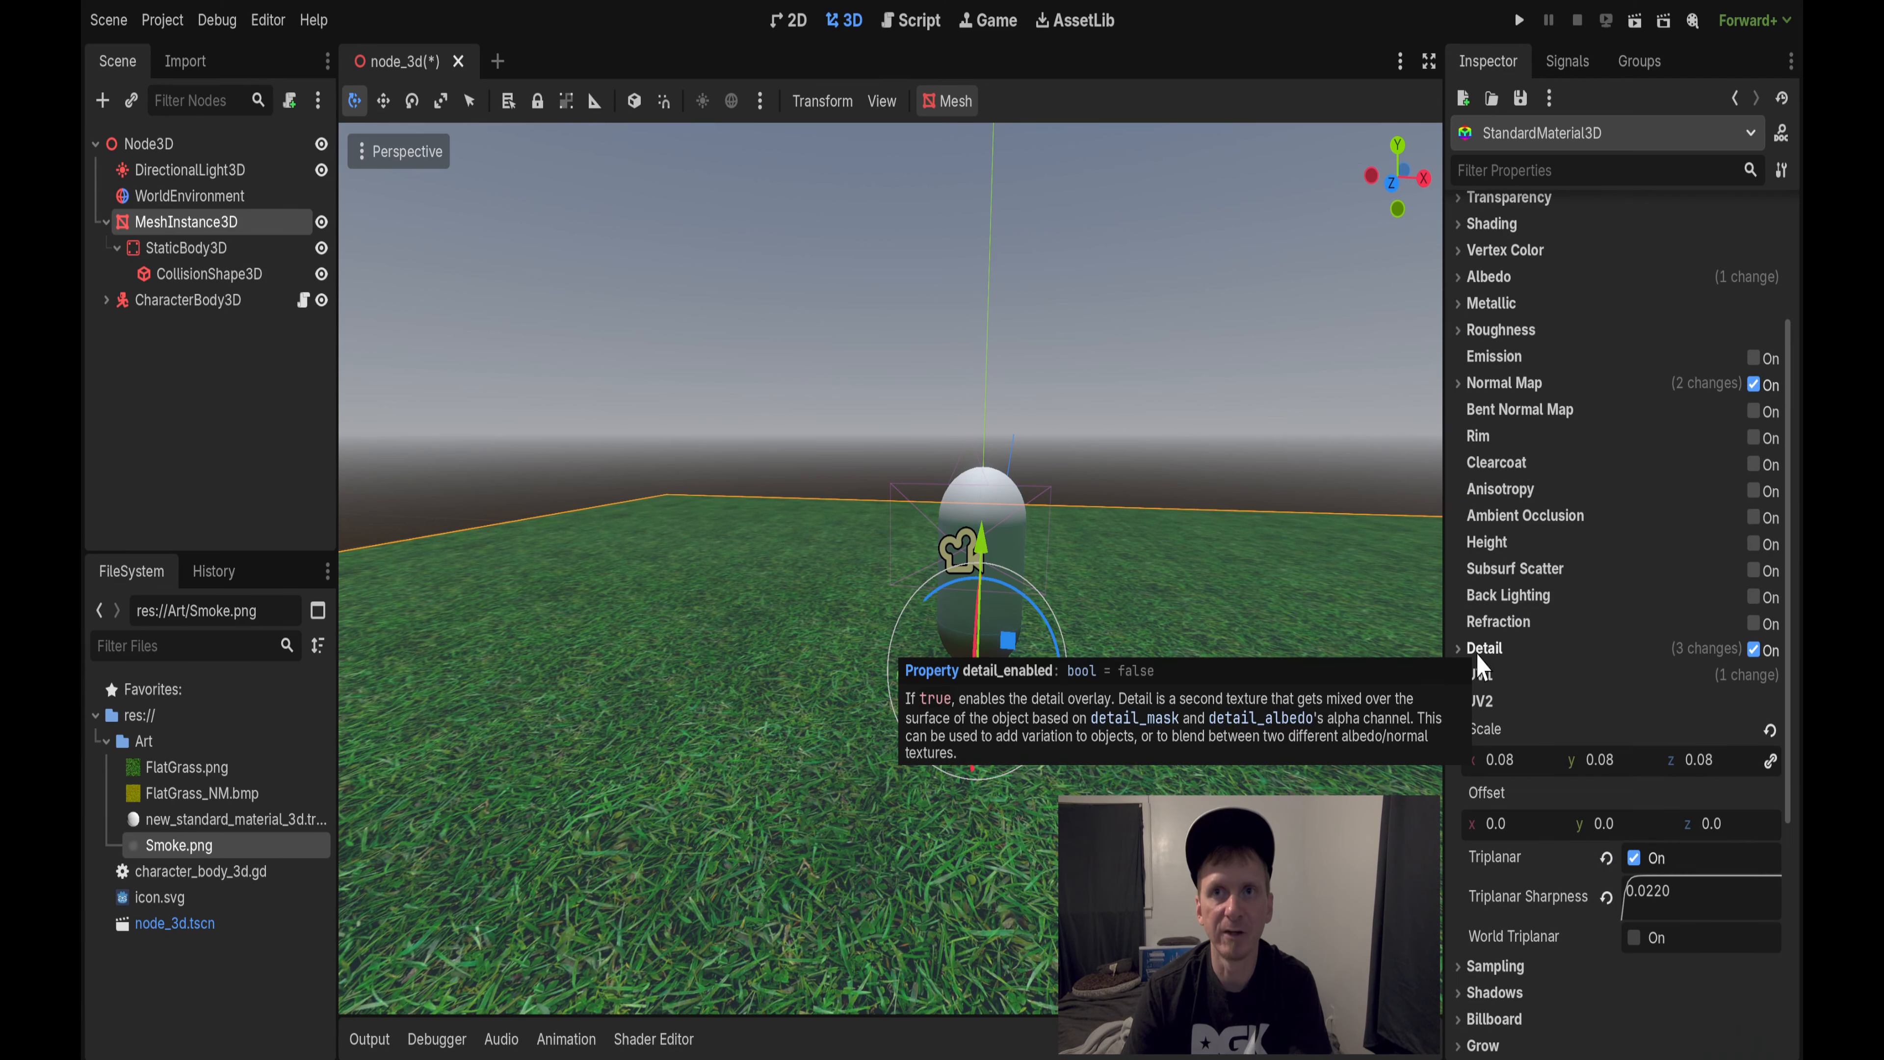
left_click(1480, 702)
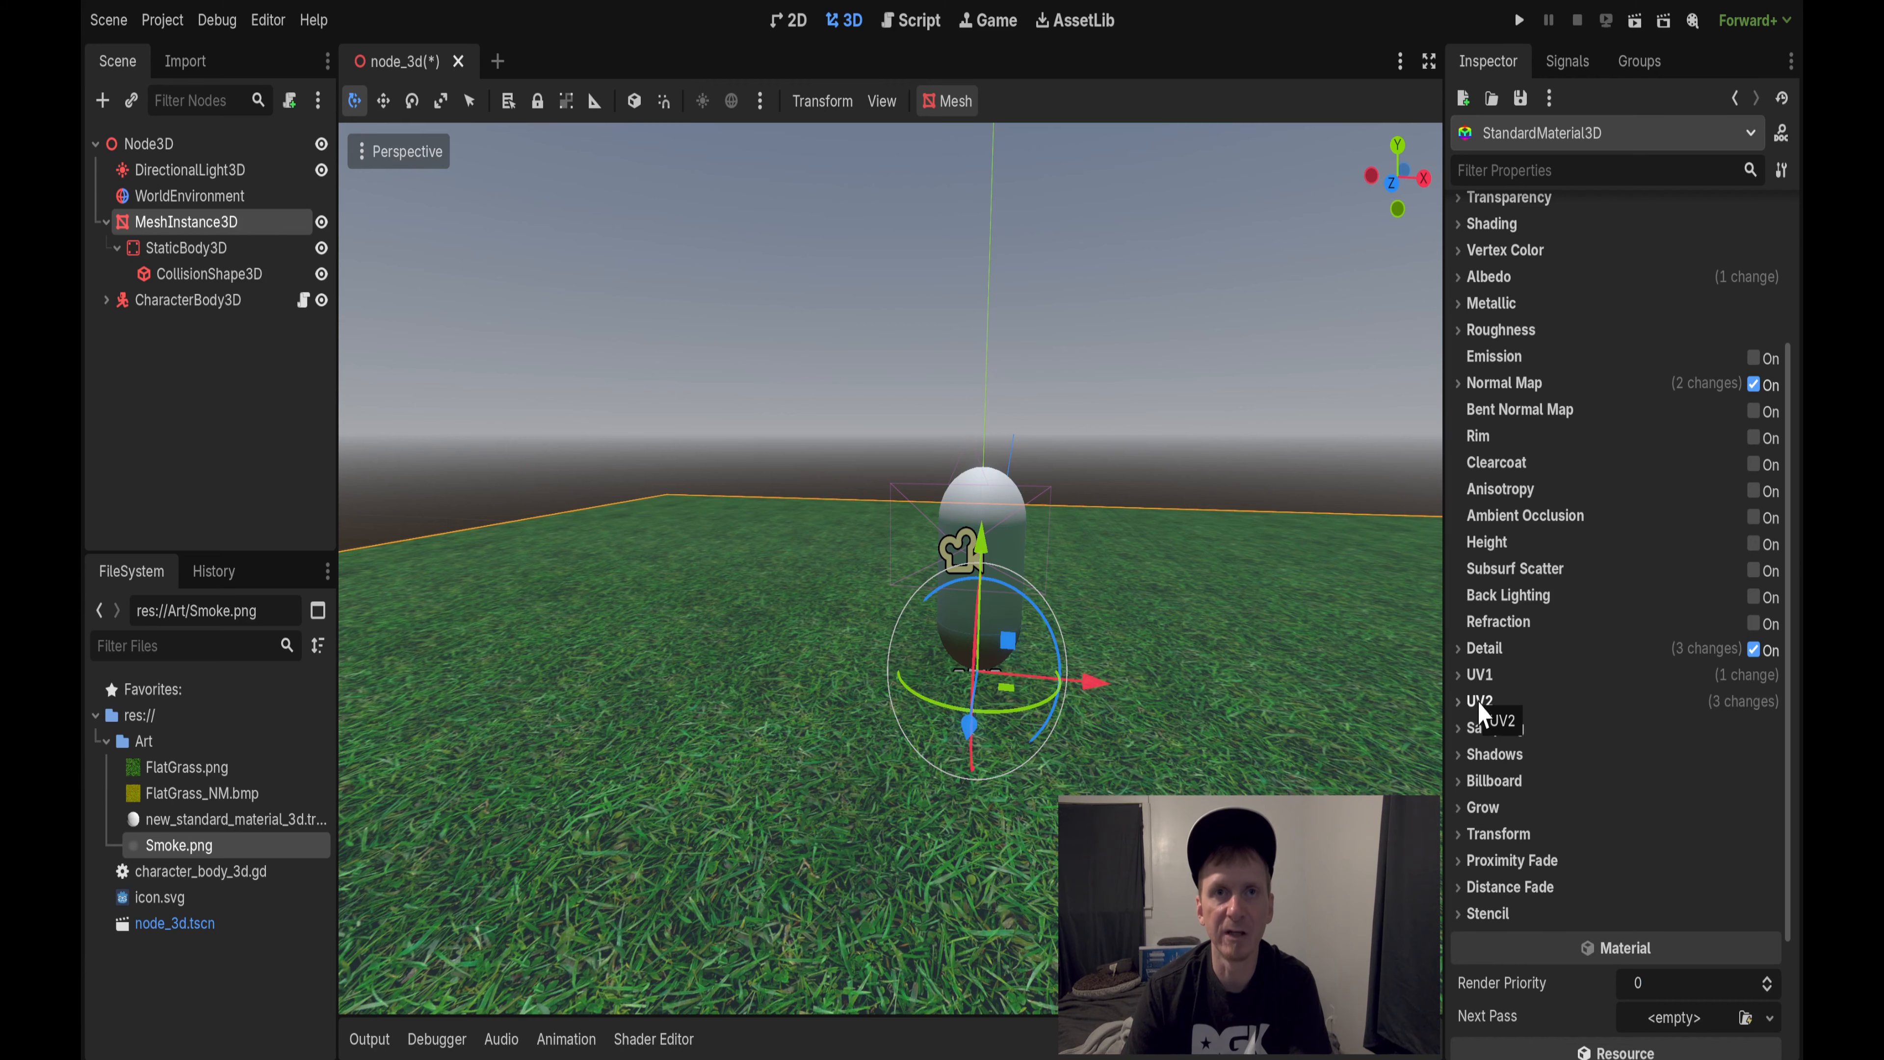
mouse_move(1123, 717)
right_mouse_down()
mouse_move(1200, 732)
mouse_move(1088, 717)
right_mouse_up()
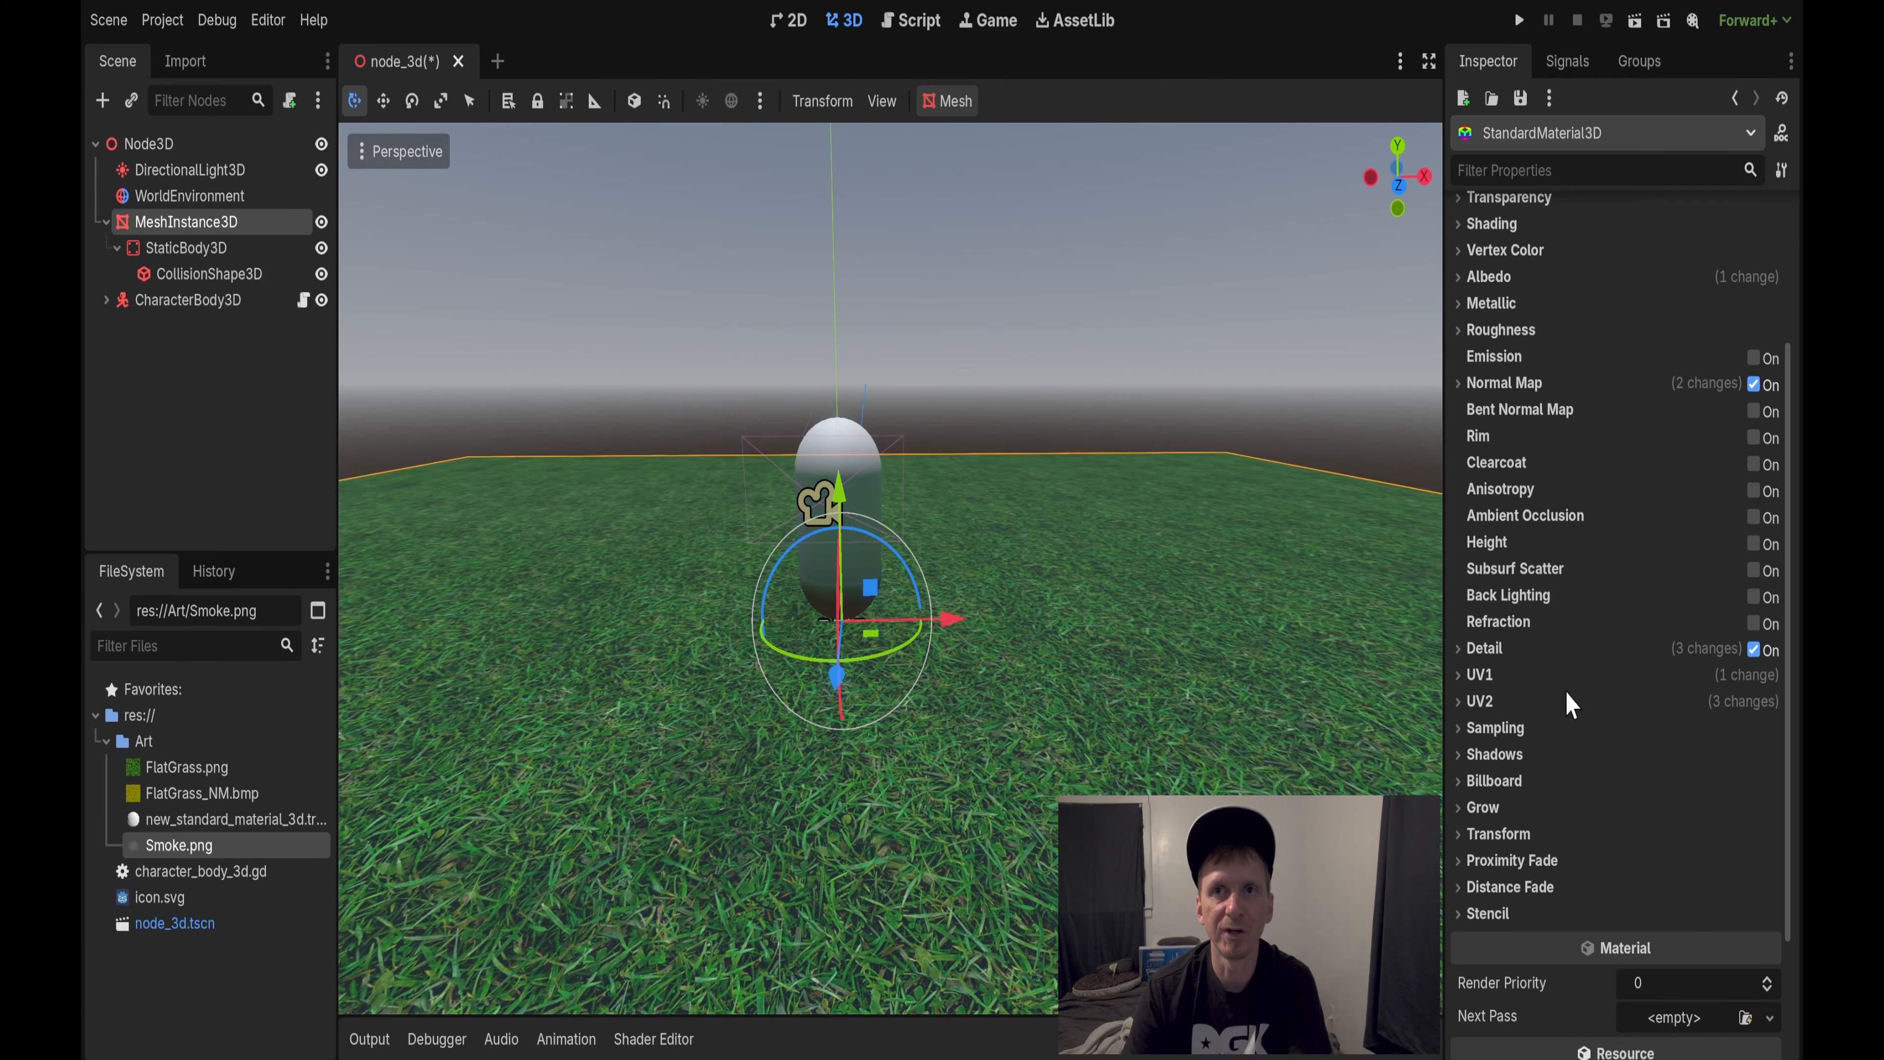
Step: Inspect the material's billboard mode and roughness settings, trying the roughness and keeping it at 1.0
left_click(1496, 784)
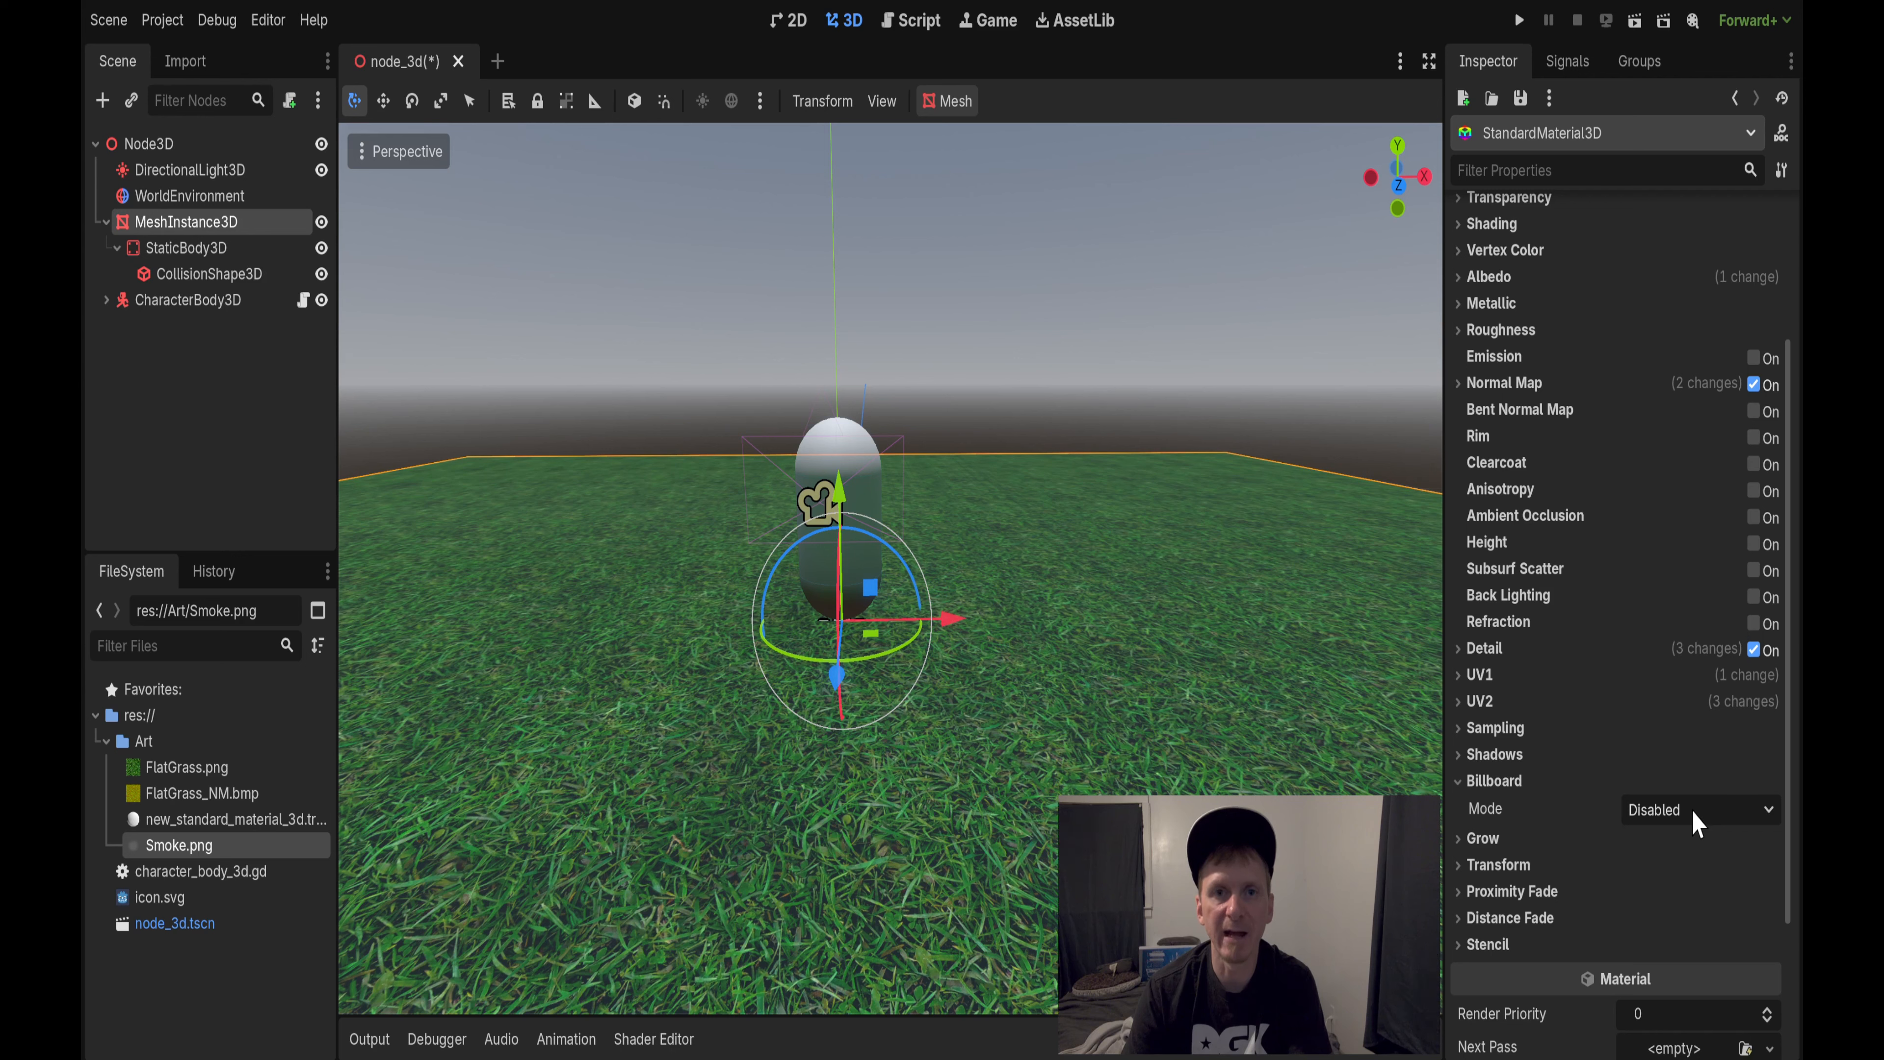
left_click(1487, 781)
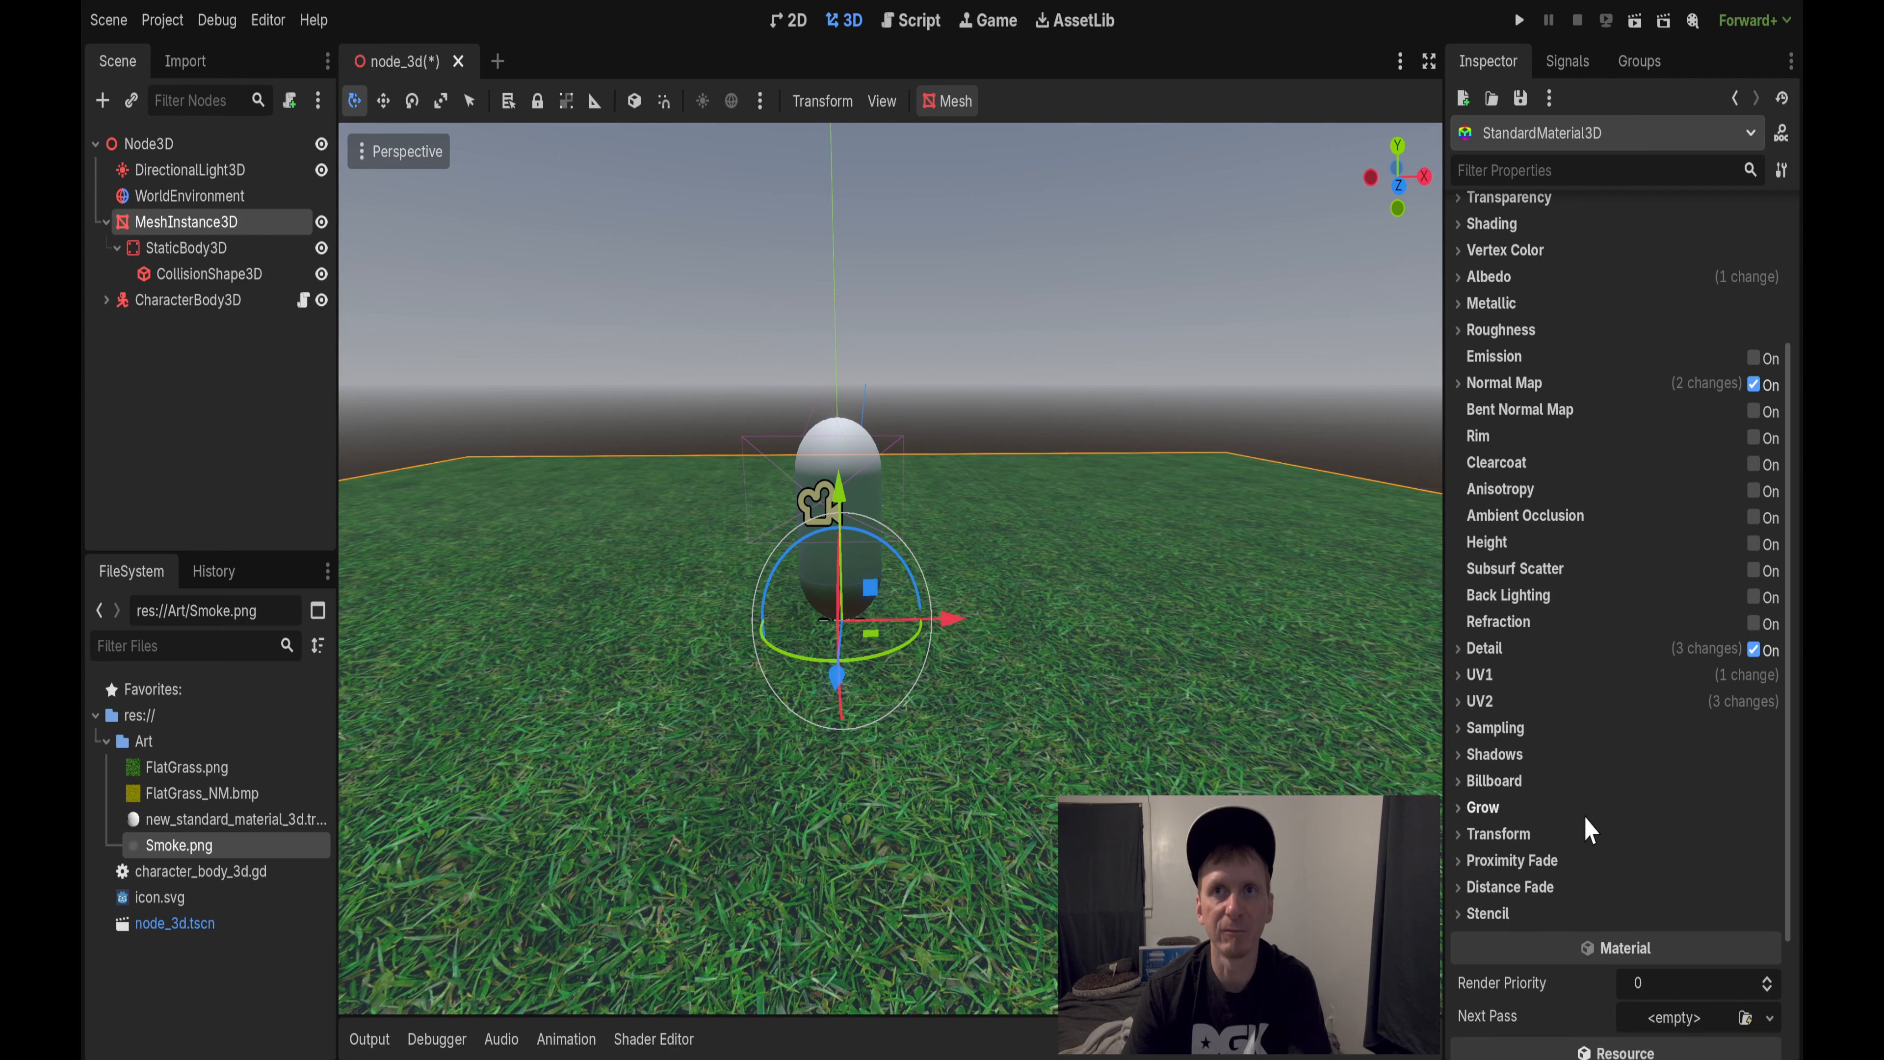
scroll(1587, 829, "up", 2)
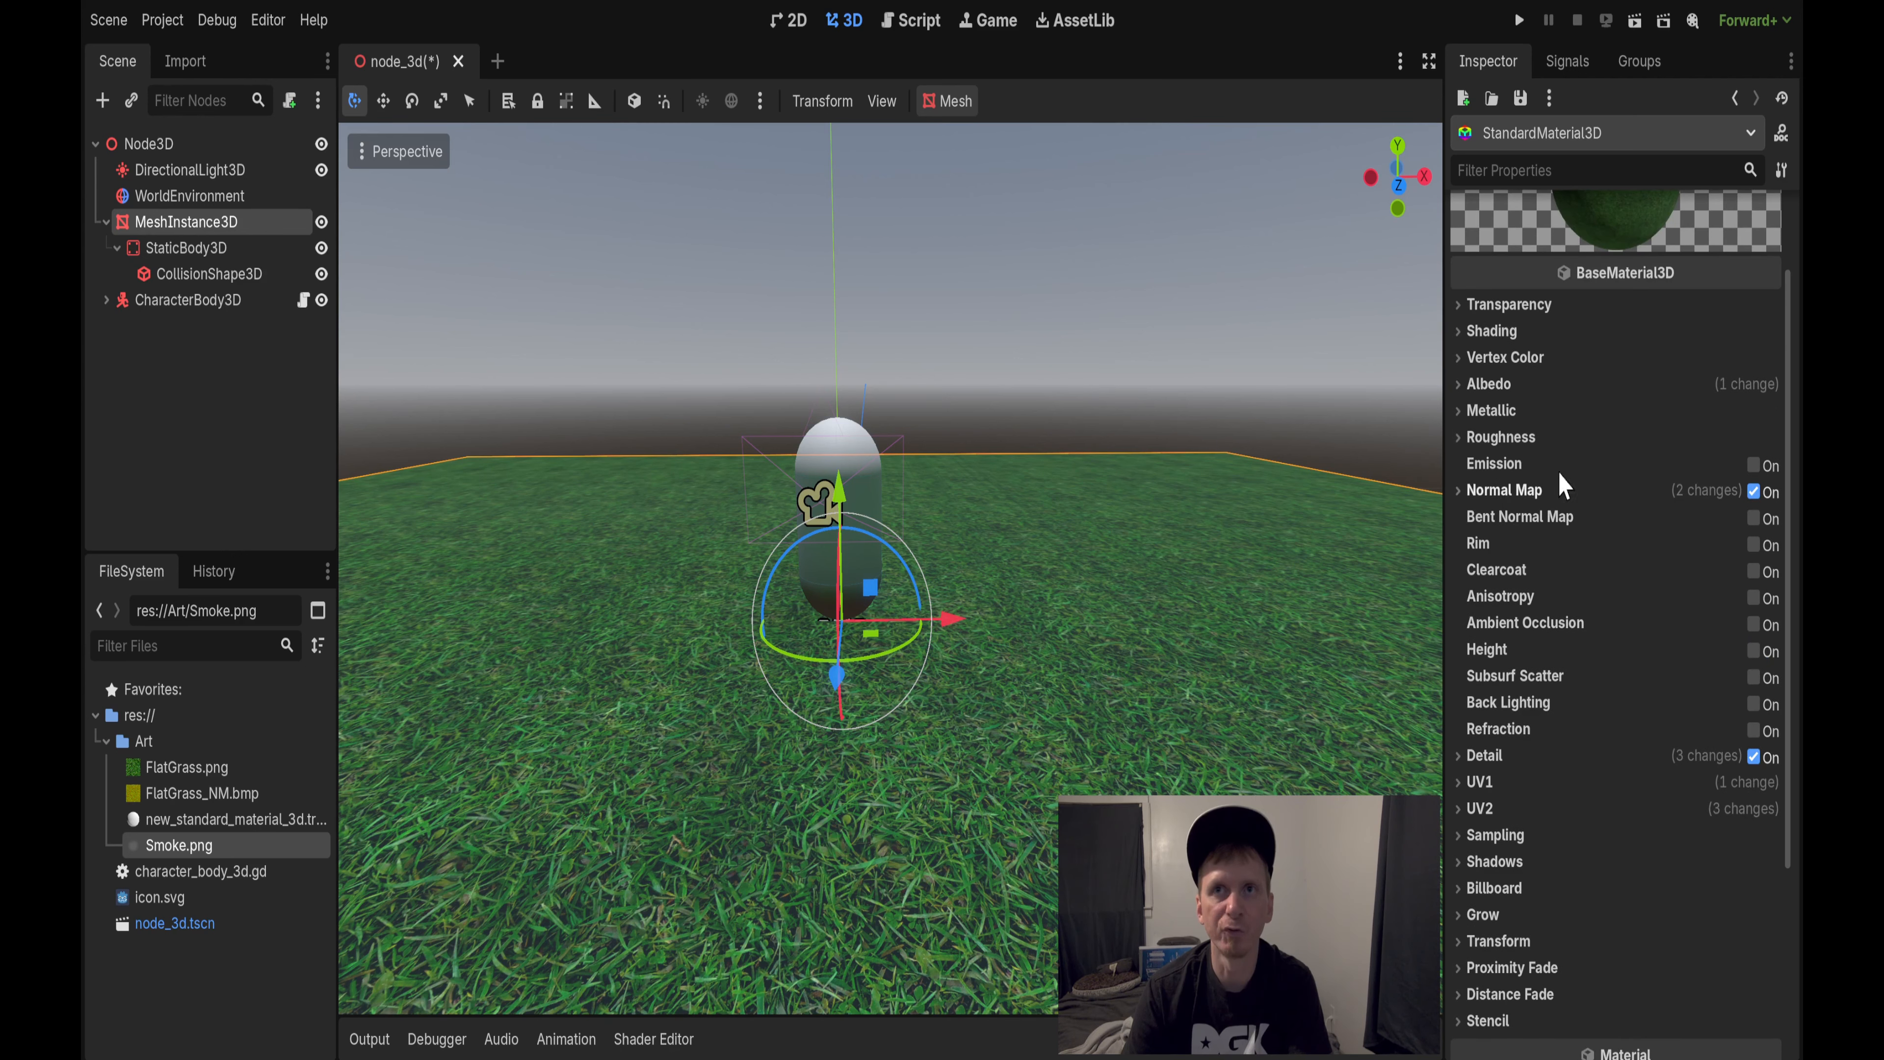
left_click(1517, 439)
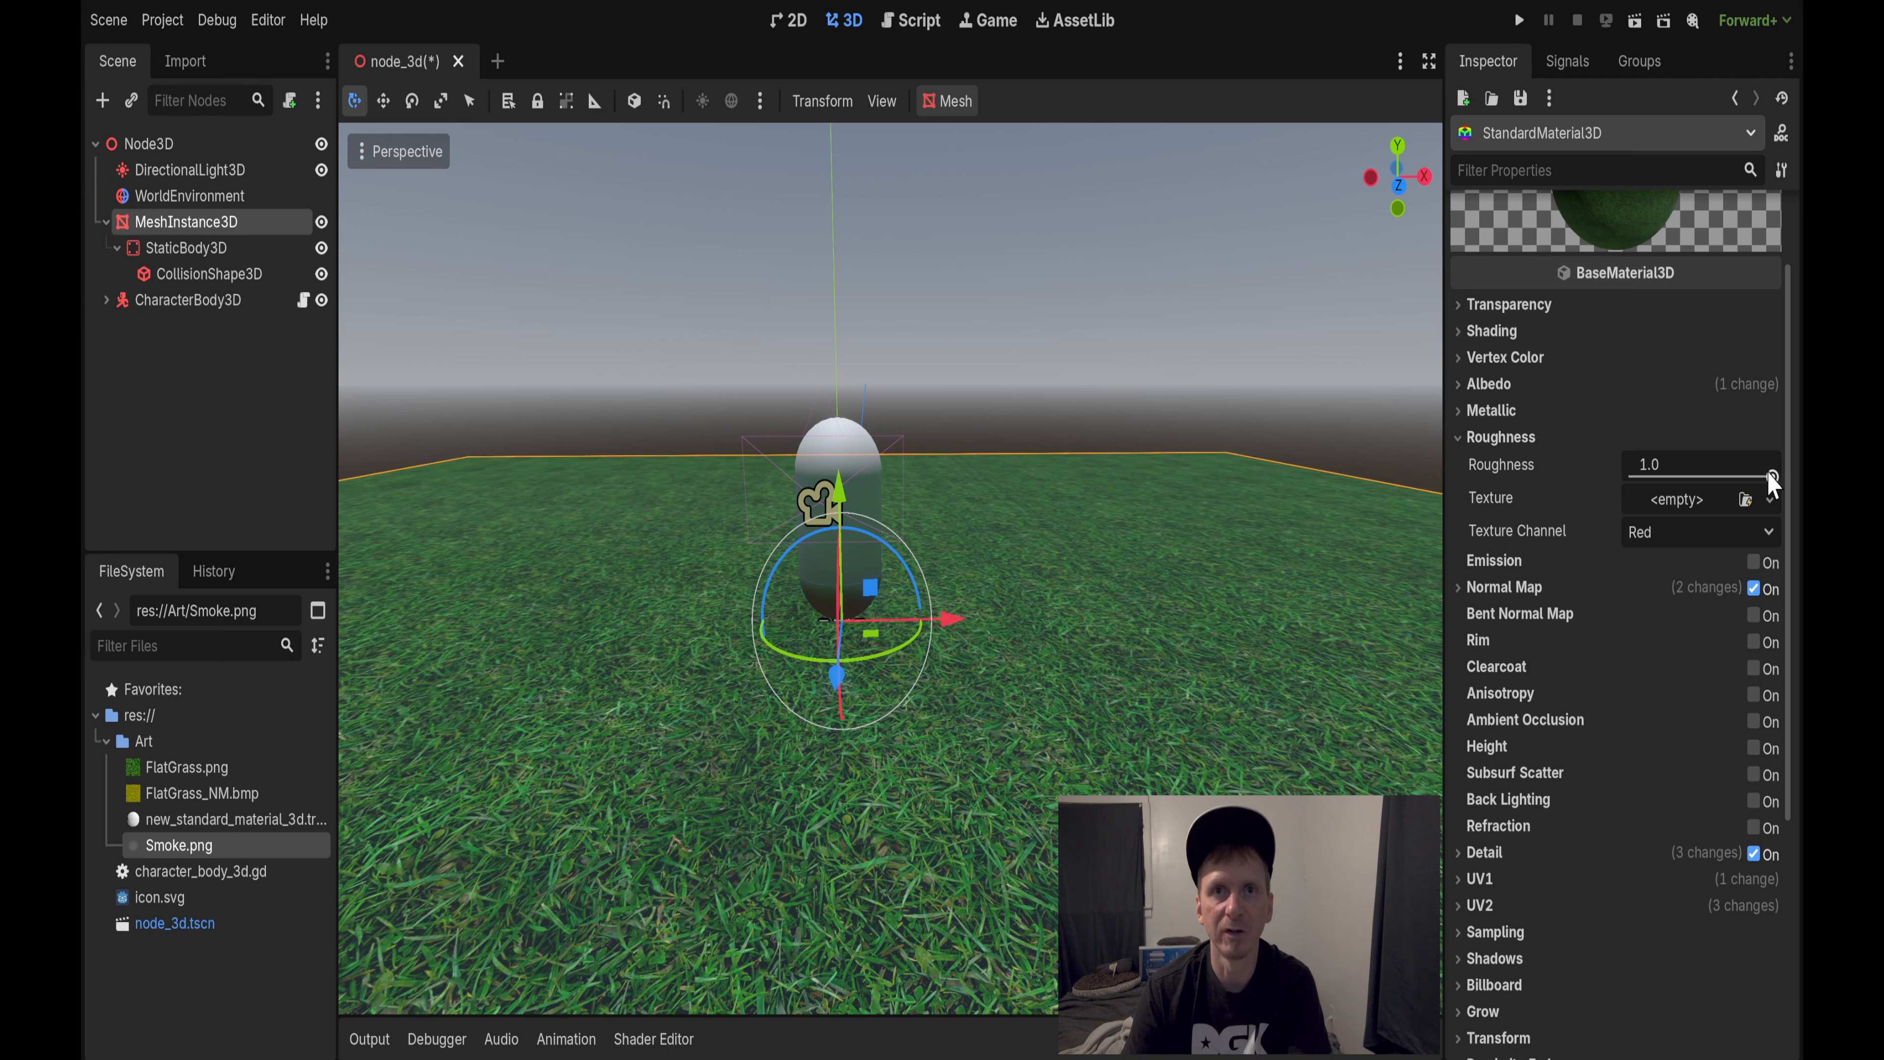
mouse_move(1771, 479)
left_mouse_down()
mouse_move(1662, 492)
mouse_move(1736, 493)
mouse_move(1648, 513)
mouse_move(1771, 498)
left_mouse_up()
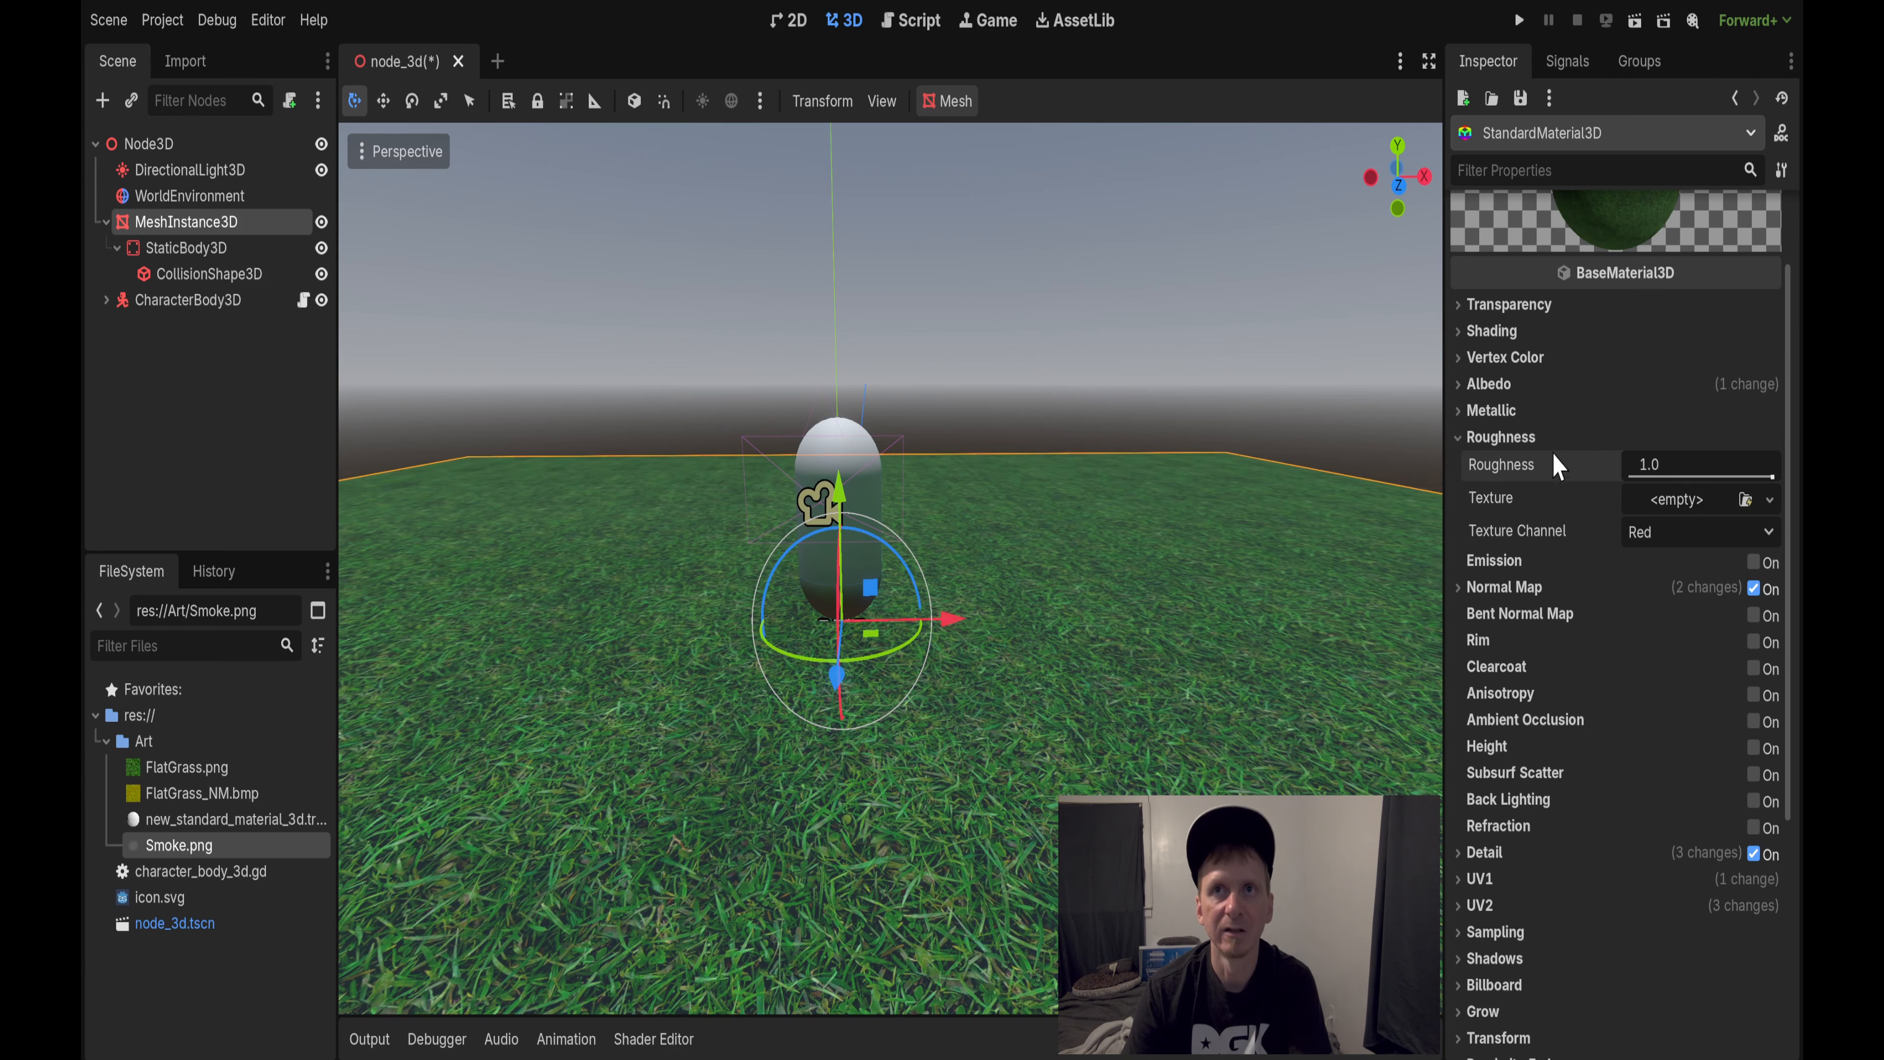
left_click(1536, 439)
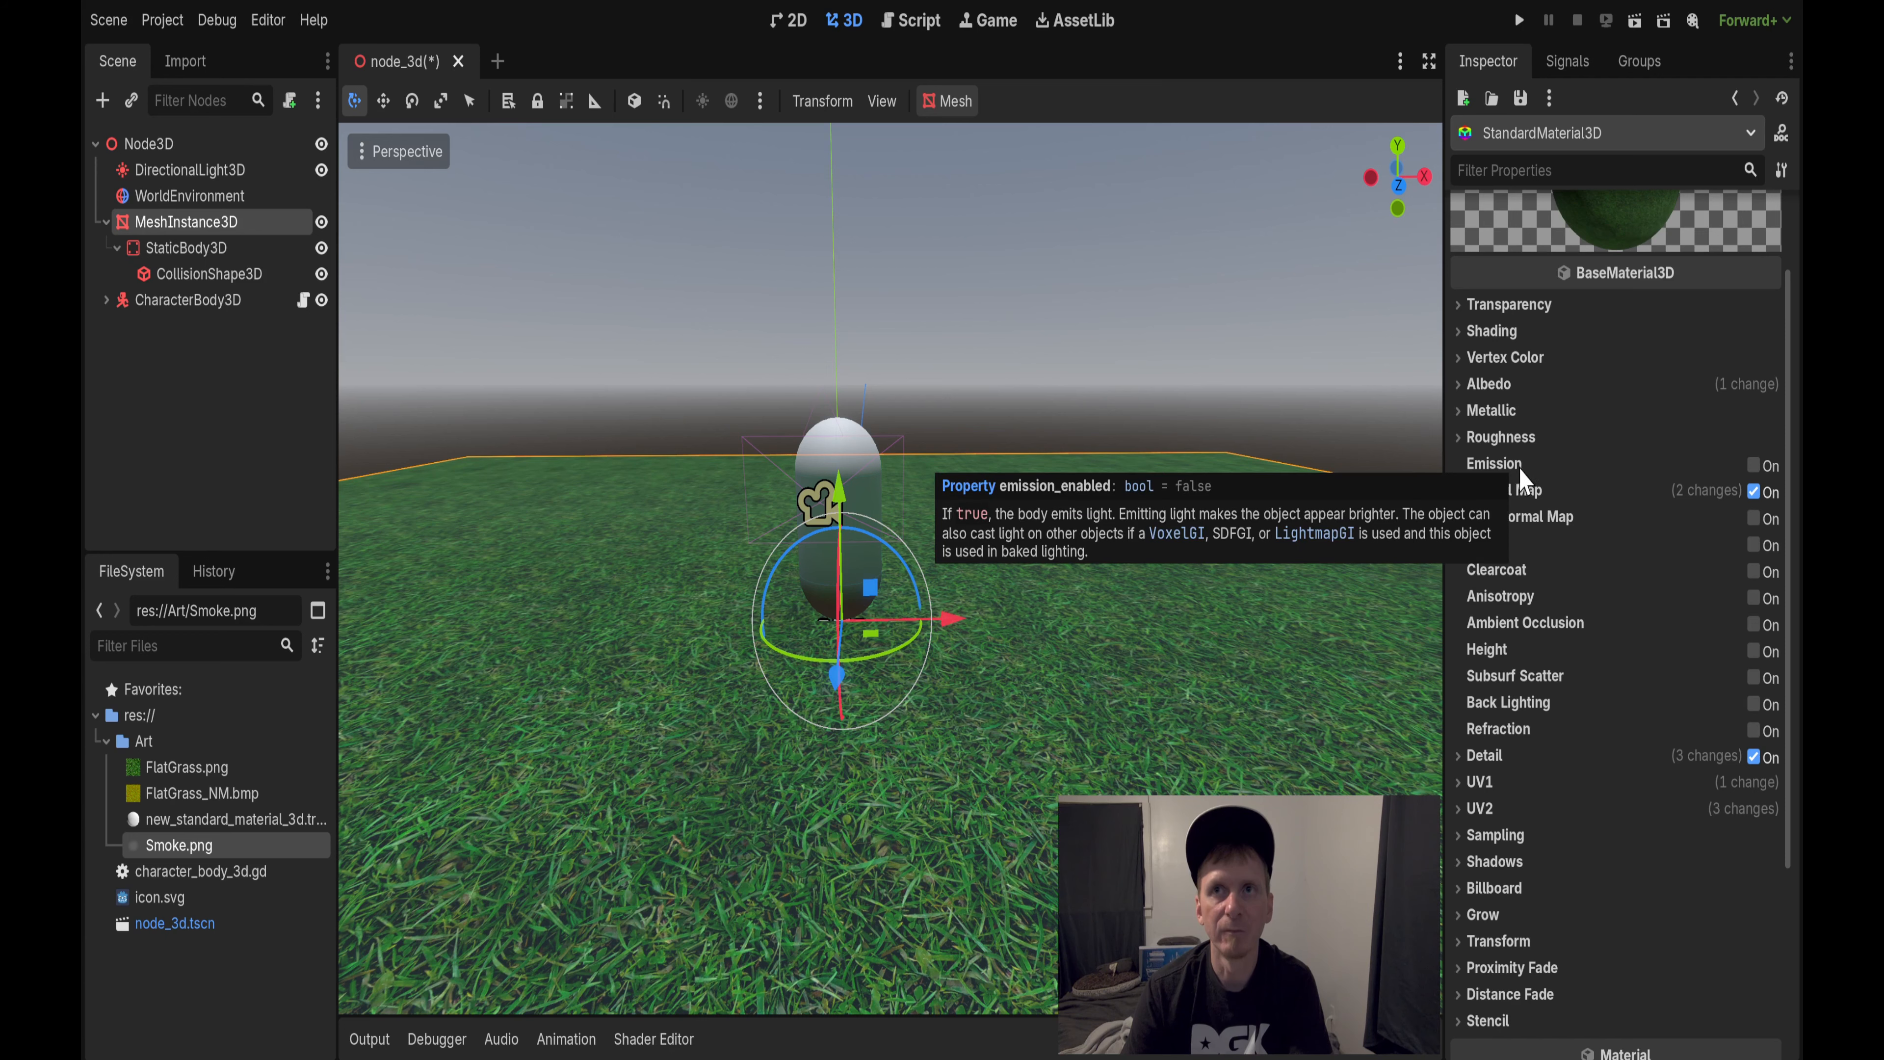
Step: Enable emission on the grass material with a light blue colour and an energy multiplier of 4.43
left_click(1754, 465)
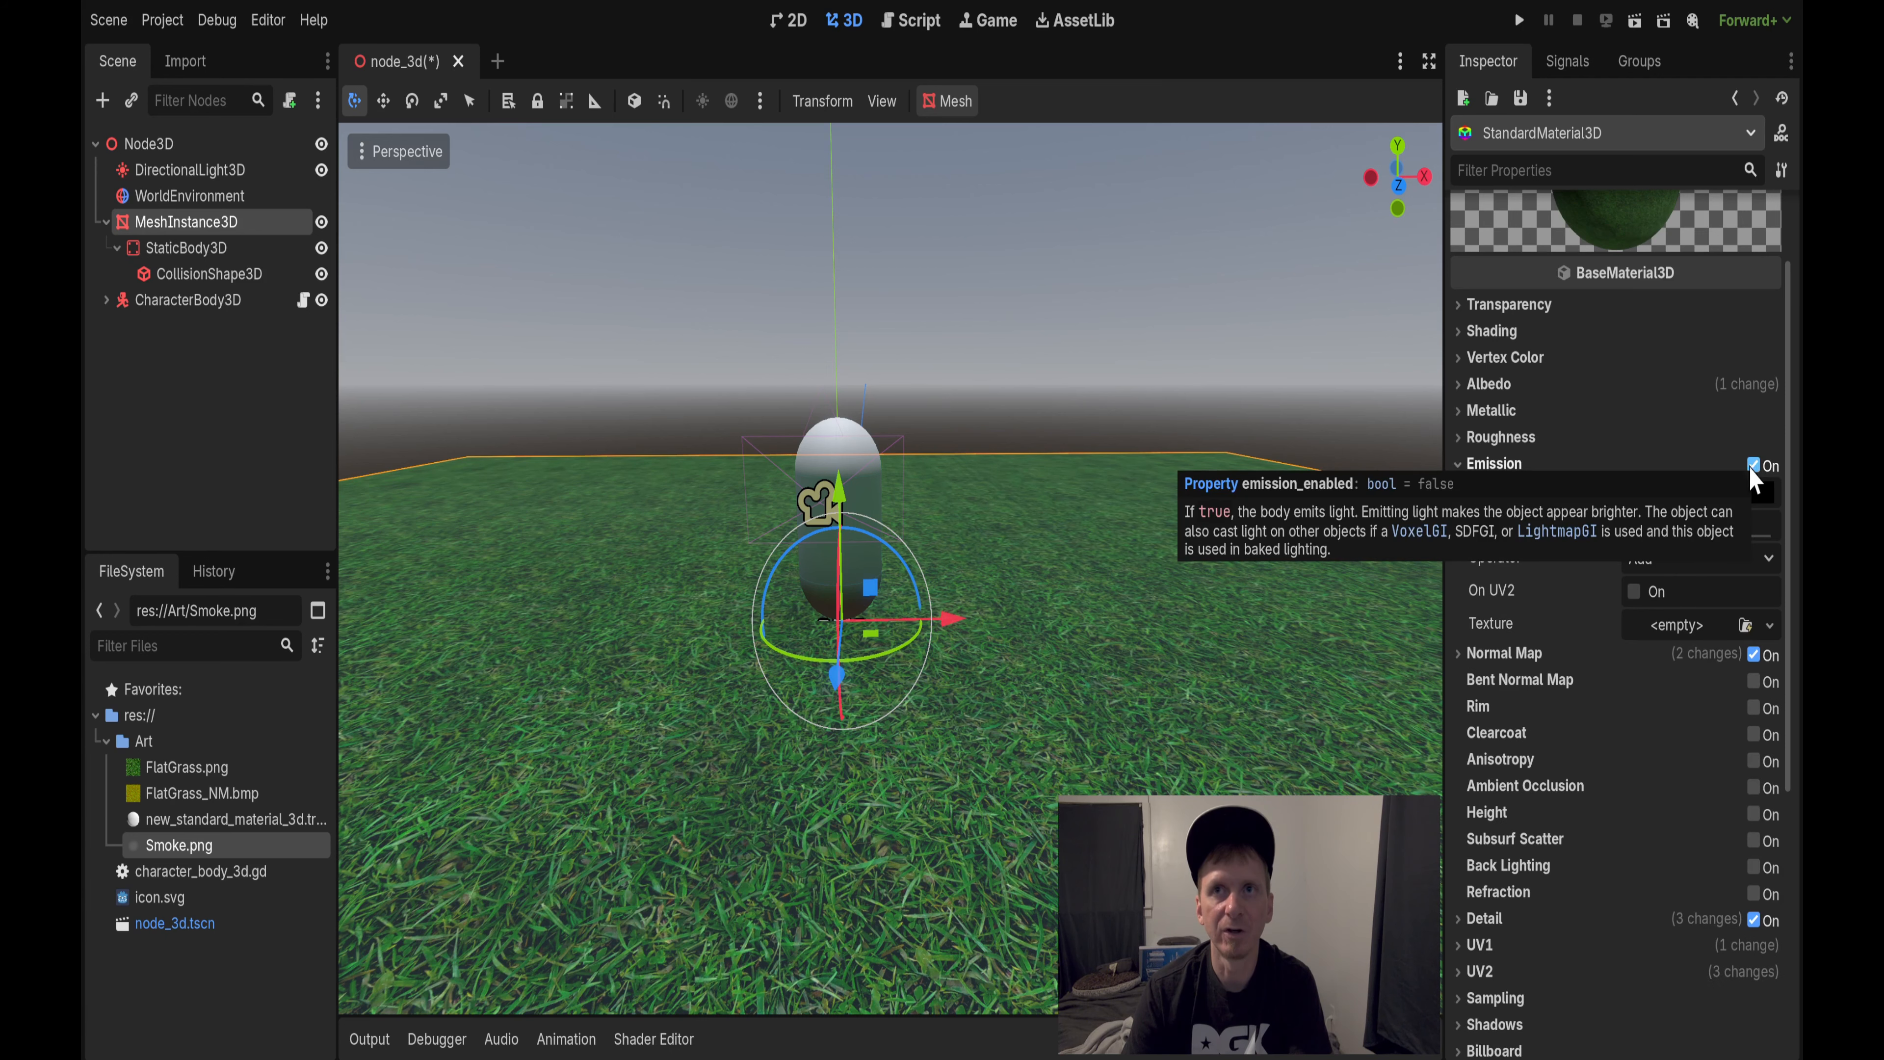
left_click(1658, 496)
left_click(1773, 540)
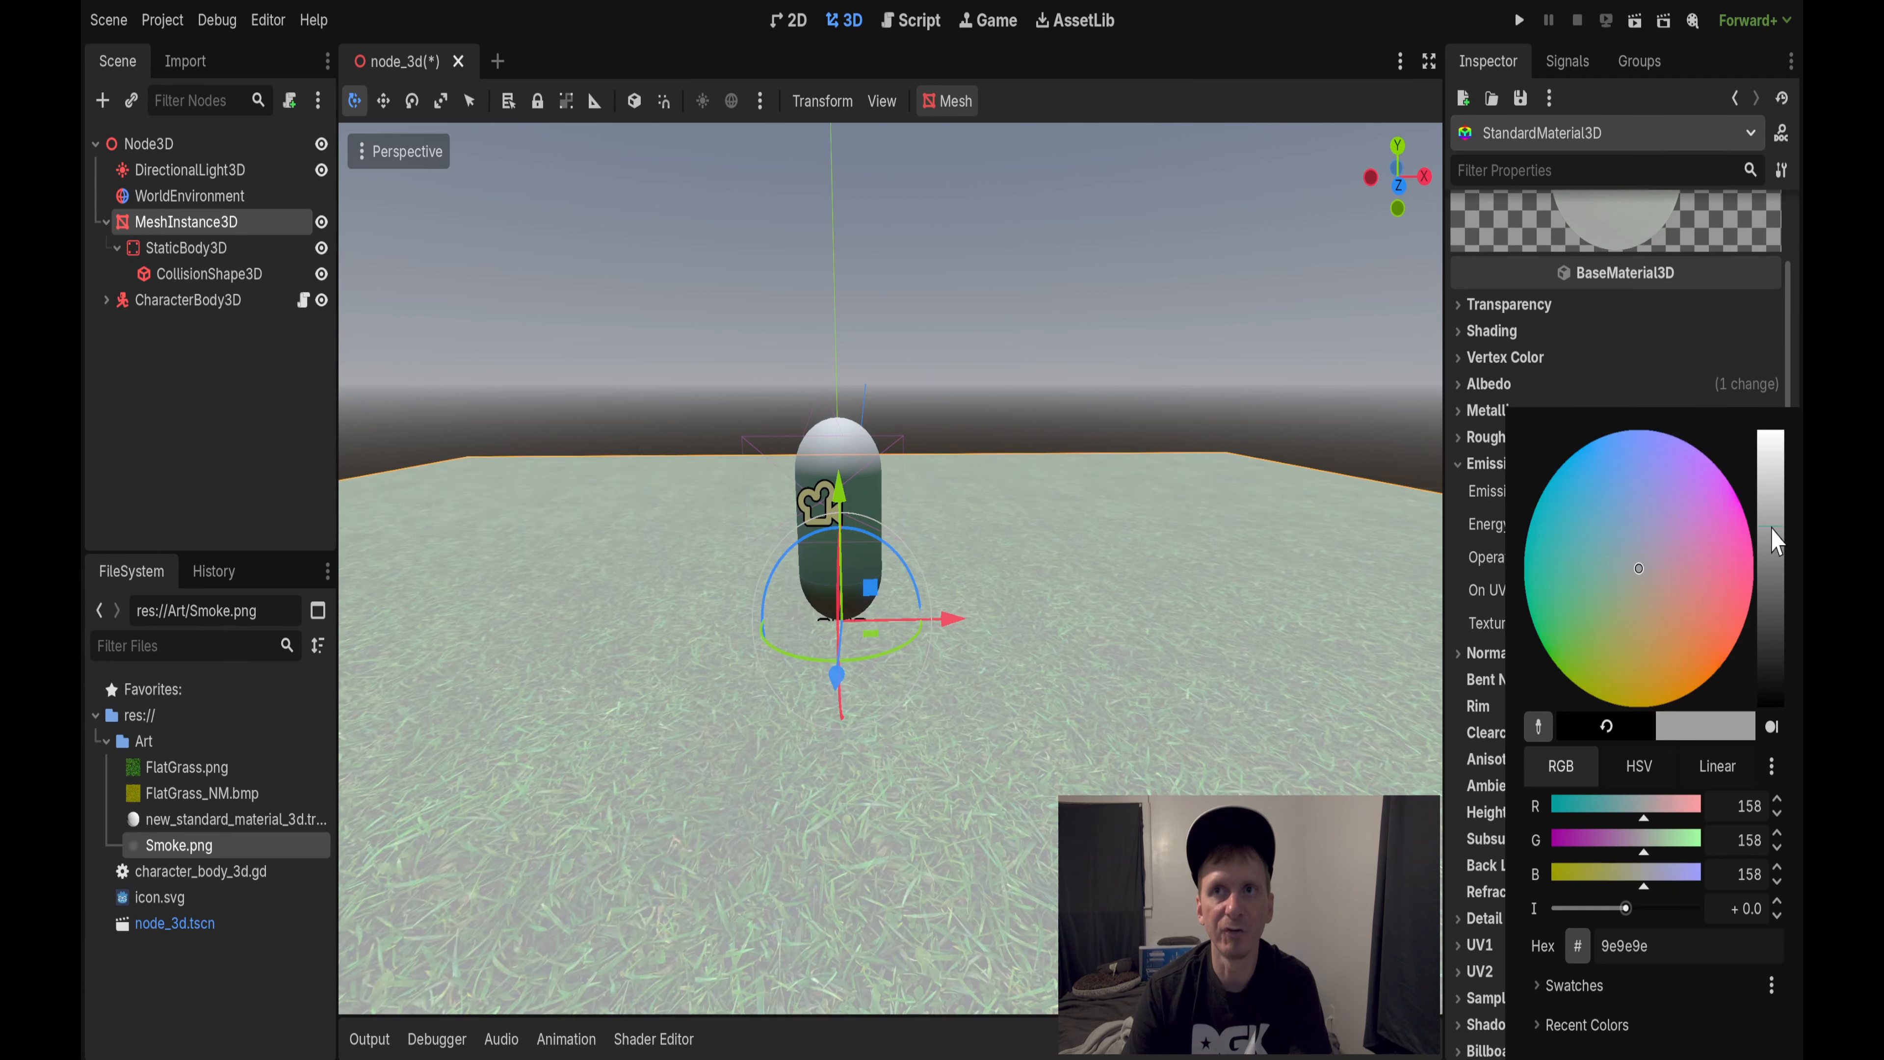
left_click(1772, 528)
left_click(1619, 486)
left_click(1469, 476)
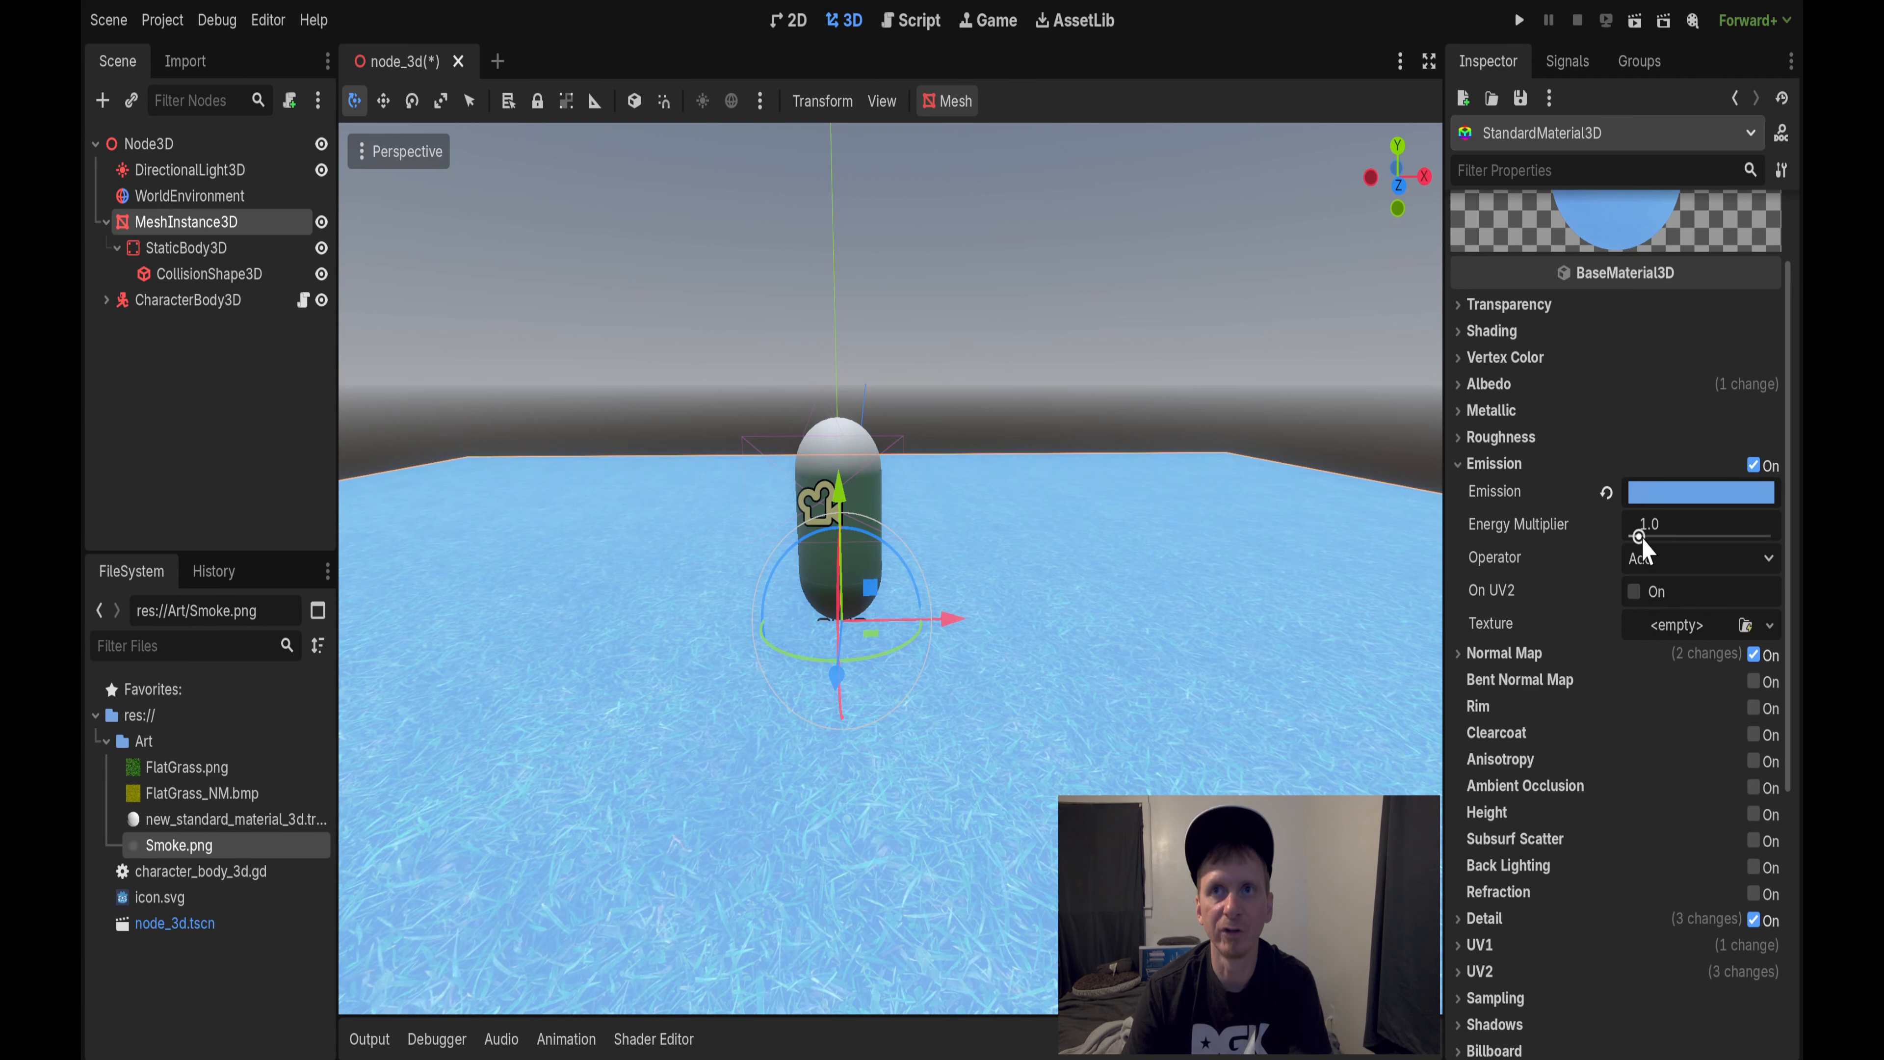
left_click_drag(1640, 538, 1670, 567)
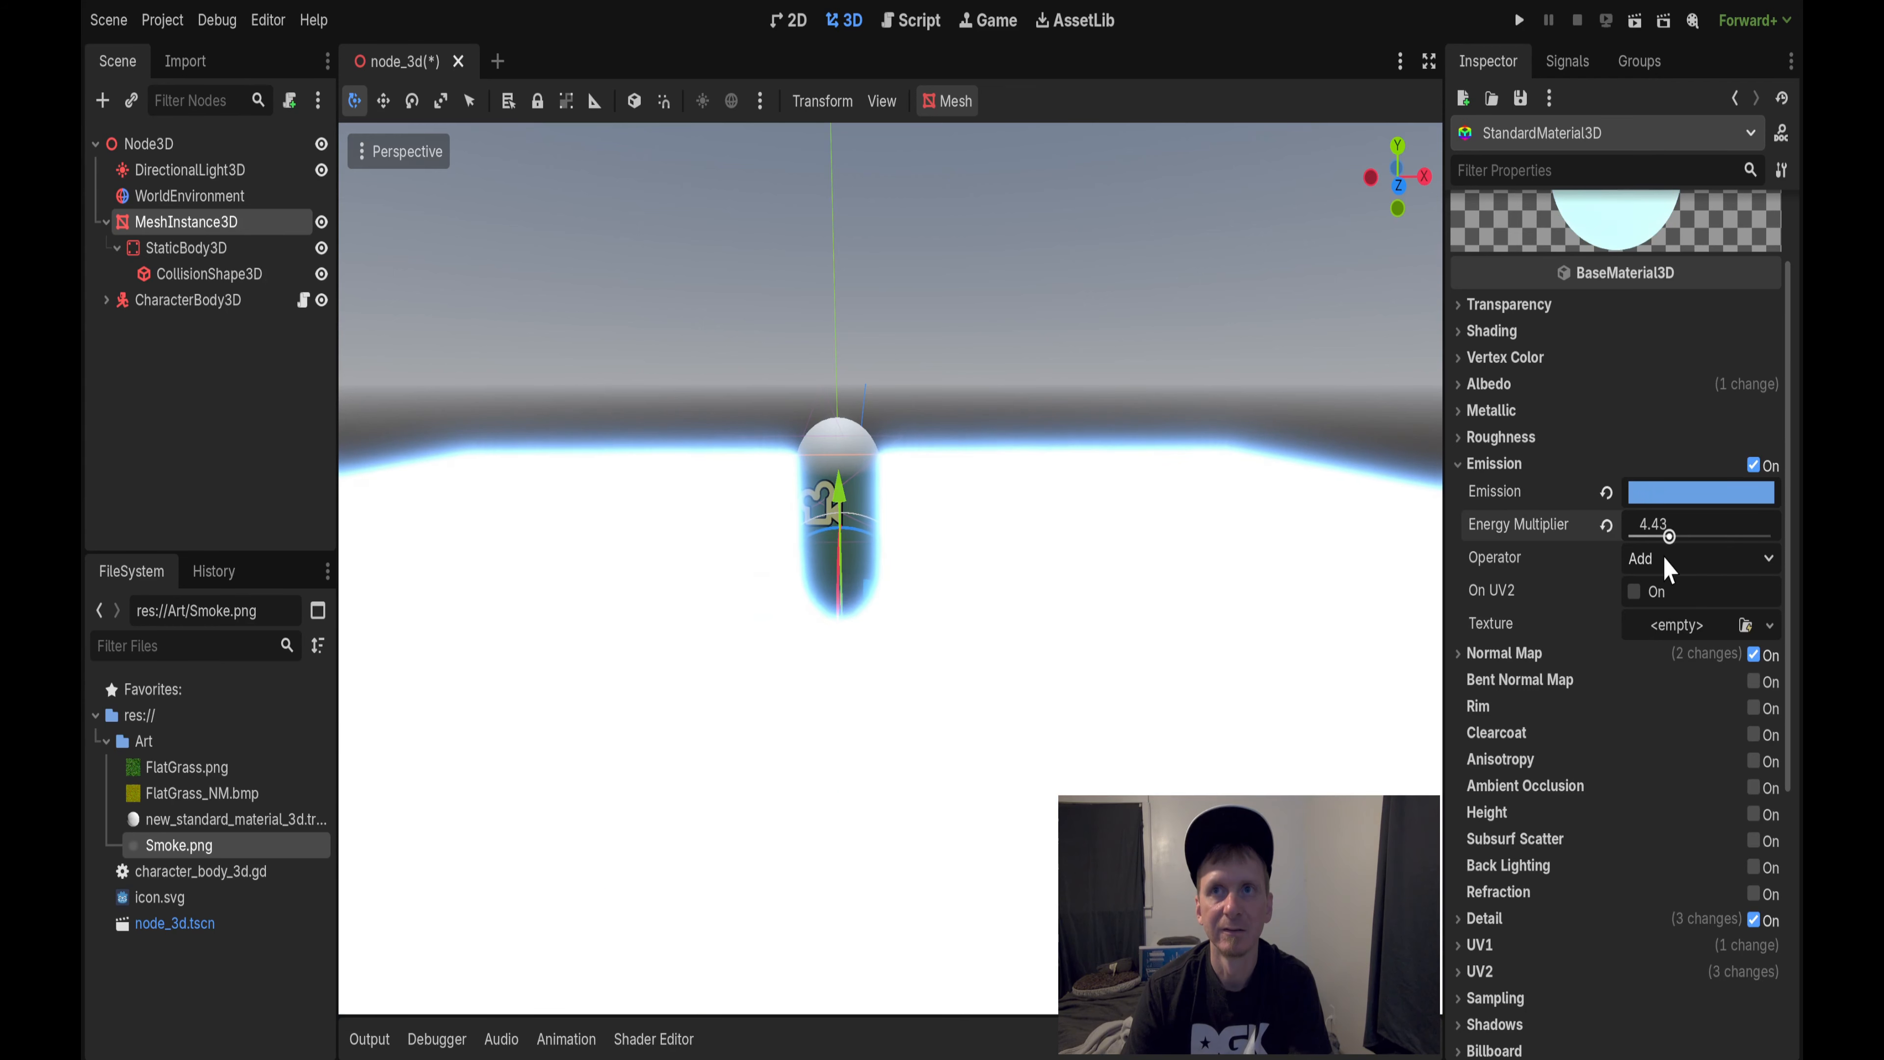
Step: Reset the emission energy multiplier and emission colour to their defaults and collapse the Emission group
left_click(1606, 525)
left_click(1606, 492)
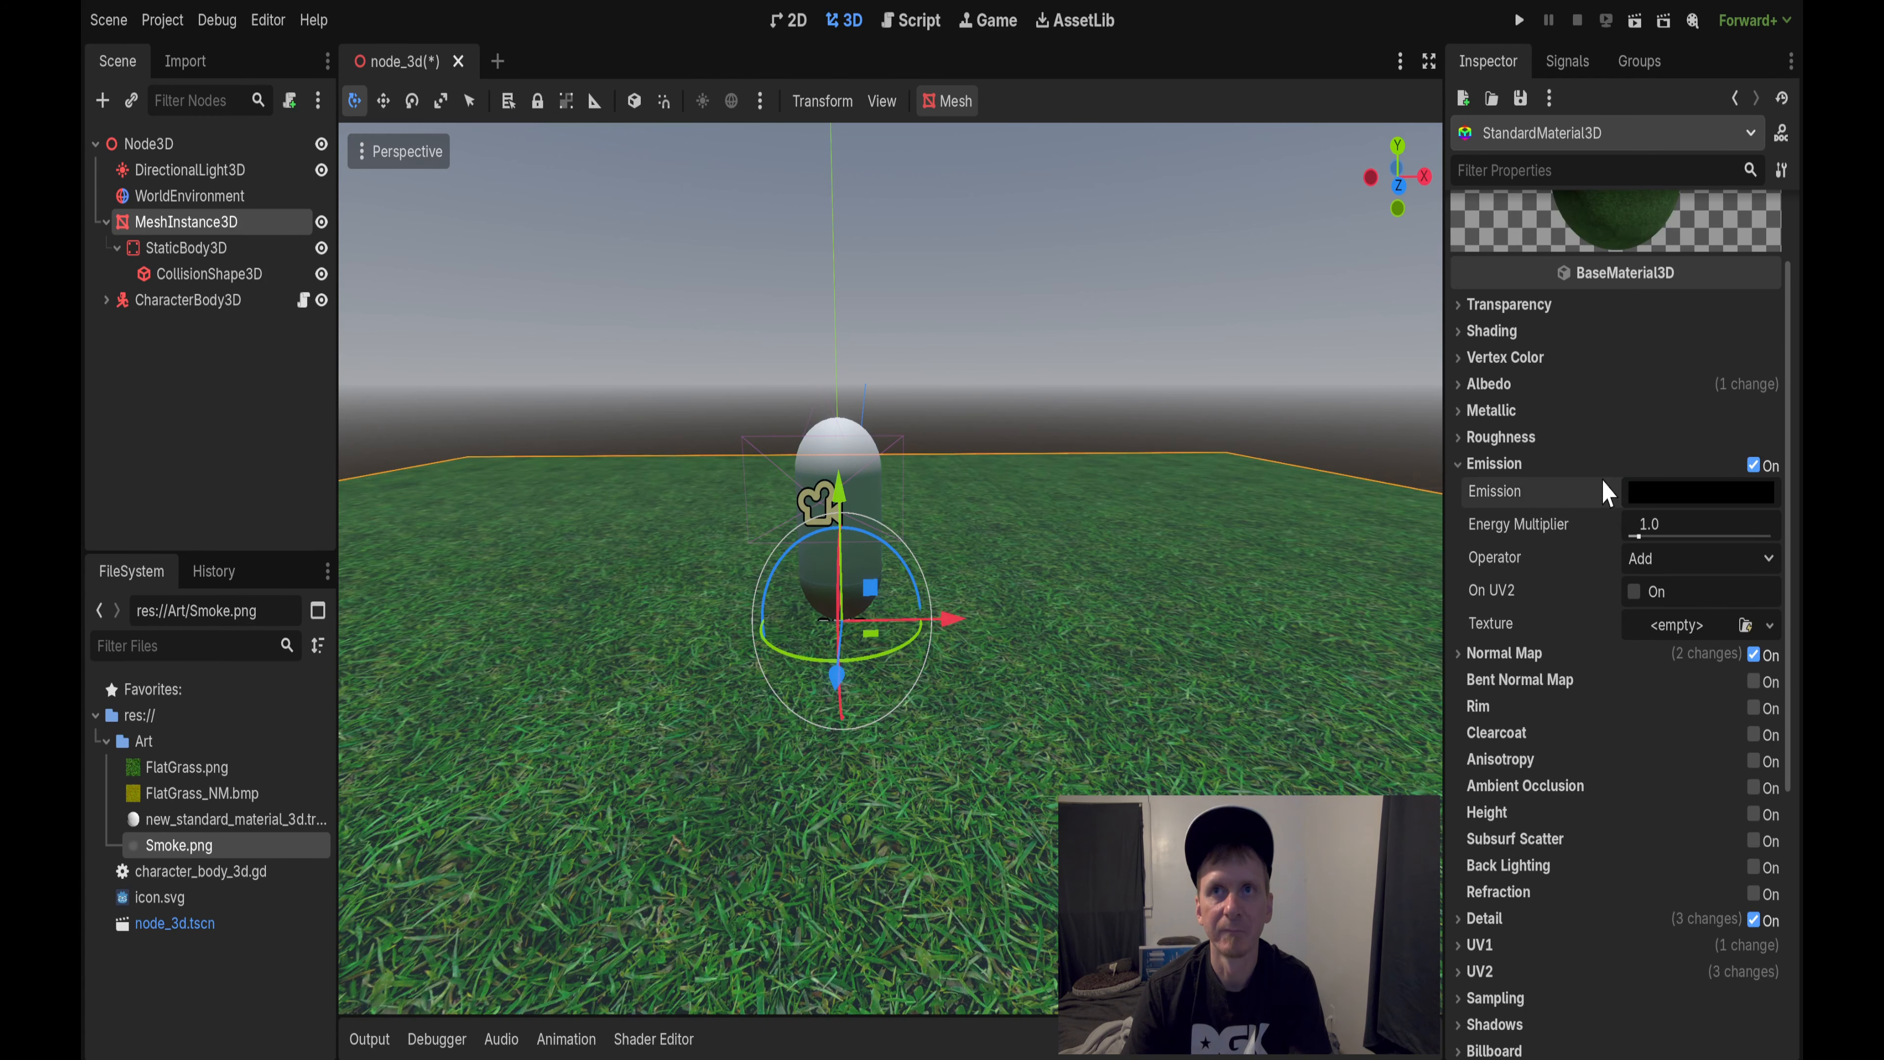
left_click(1495, 464)
scroll(1557, 638, "up", 2)
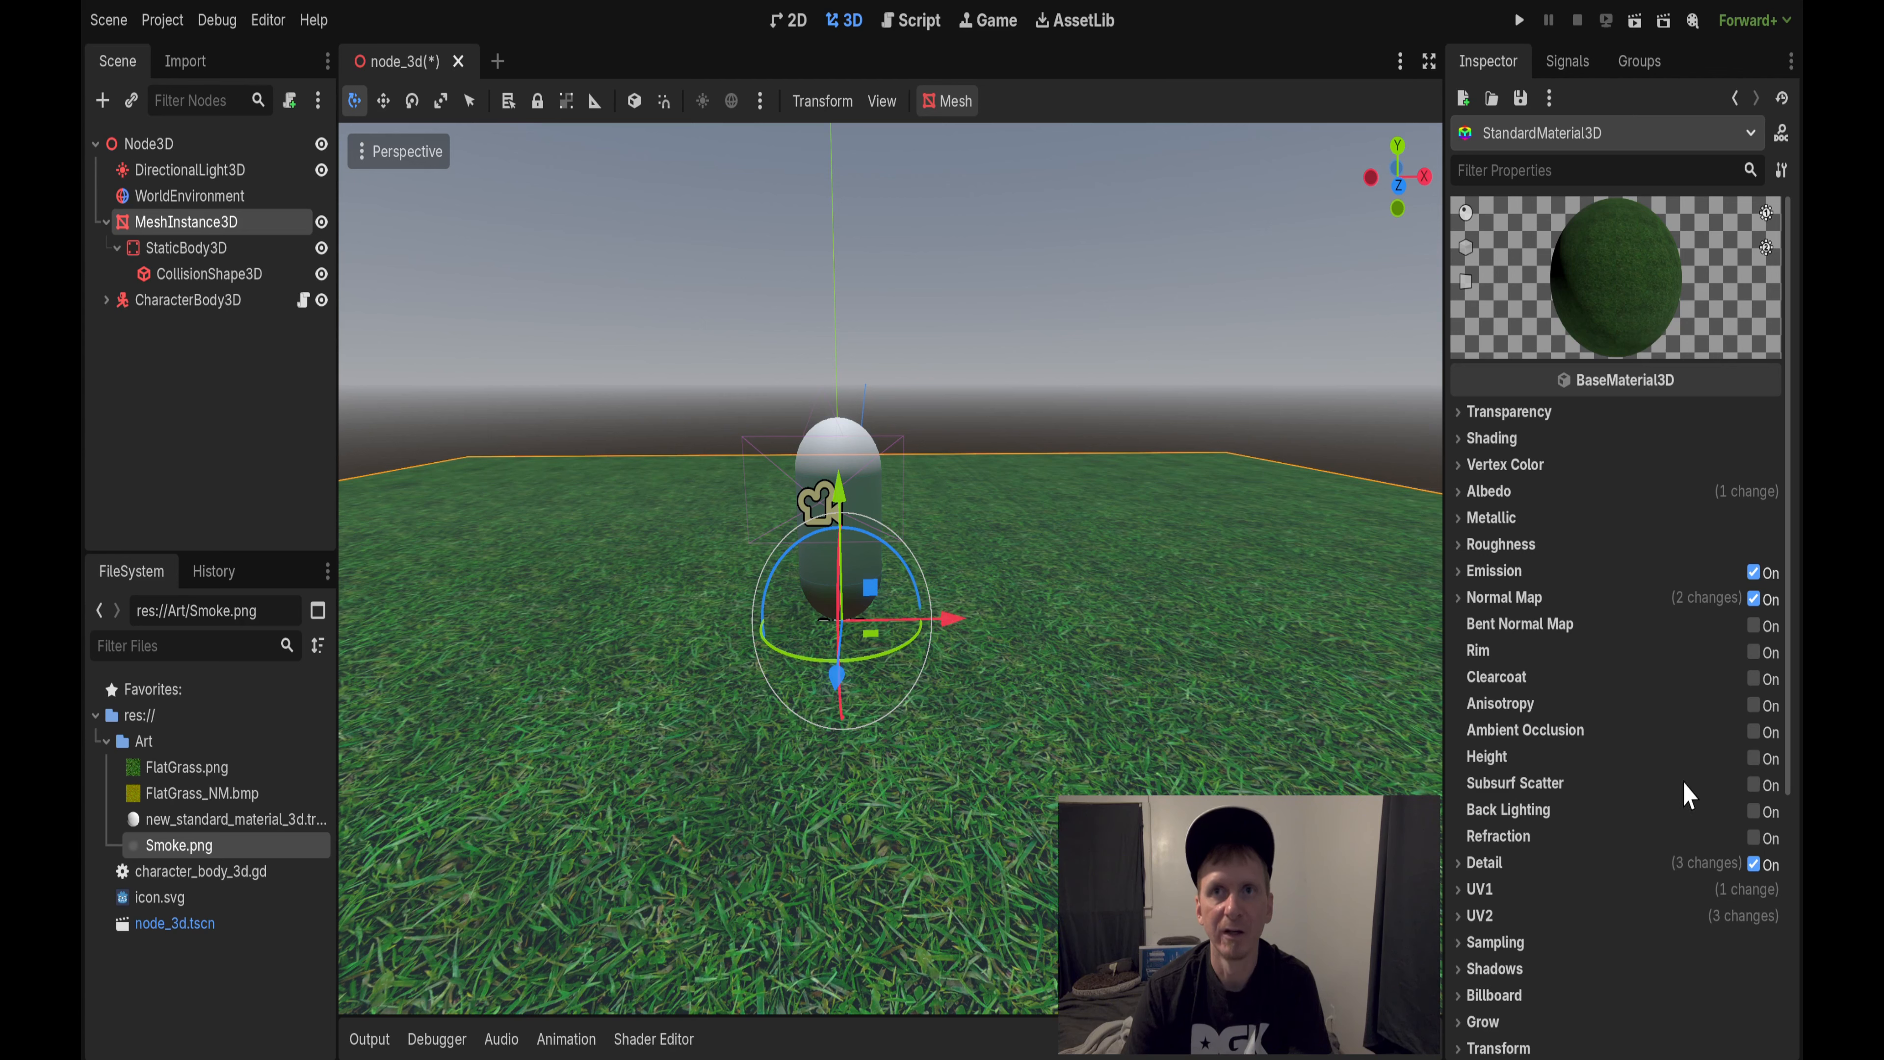
scroll(1593, 885, "down", 4)
scroll(1593, 885, "down", 2)
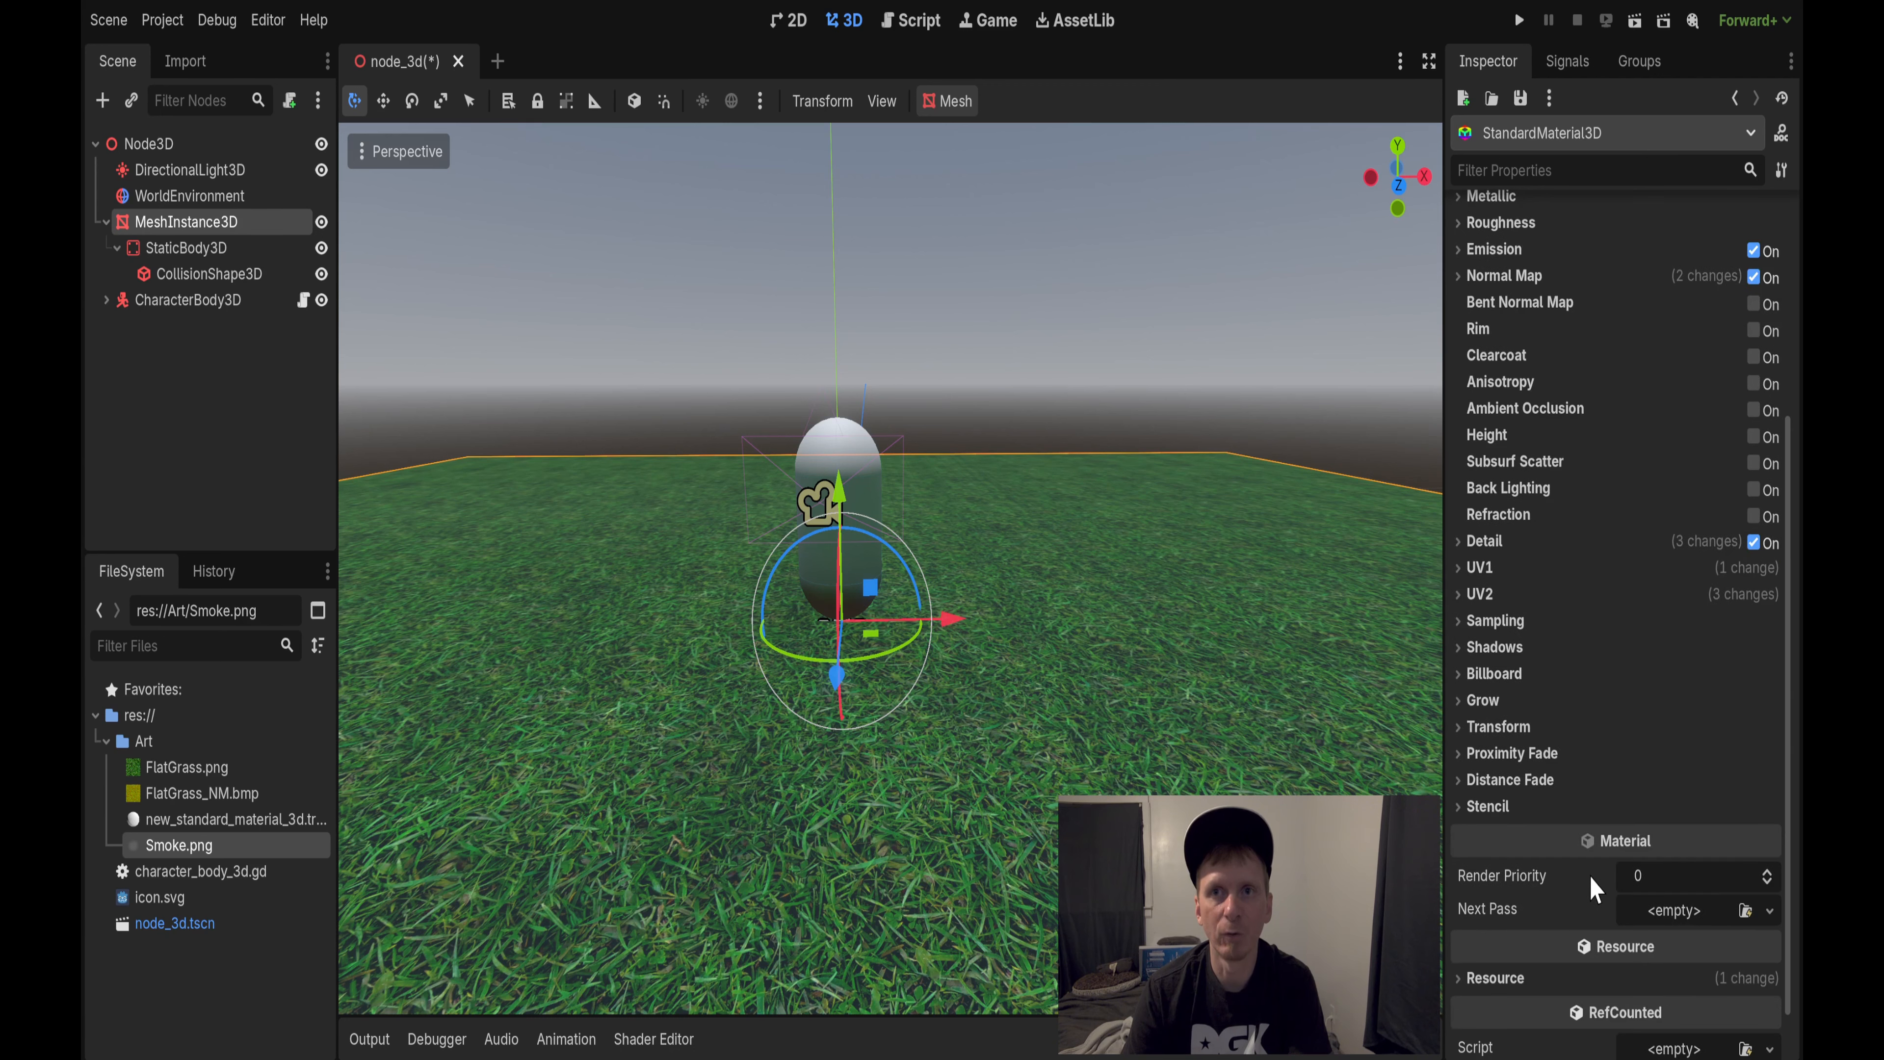